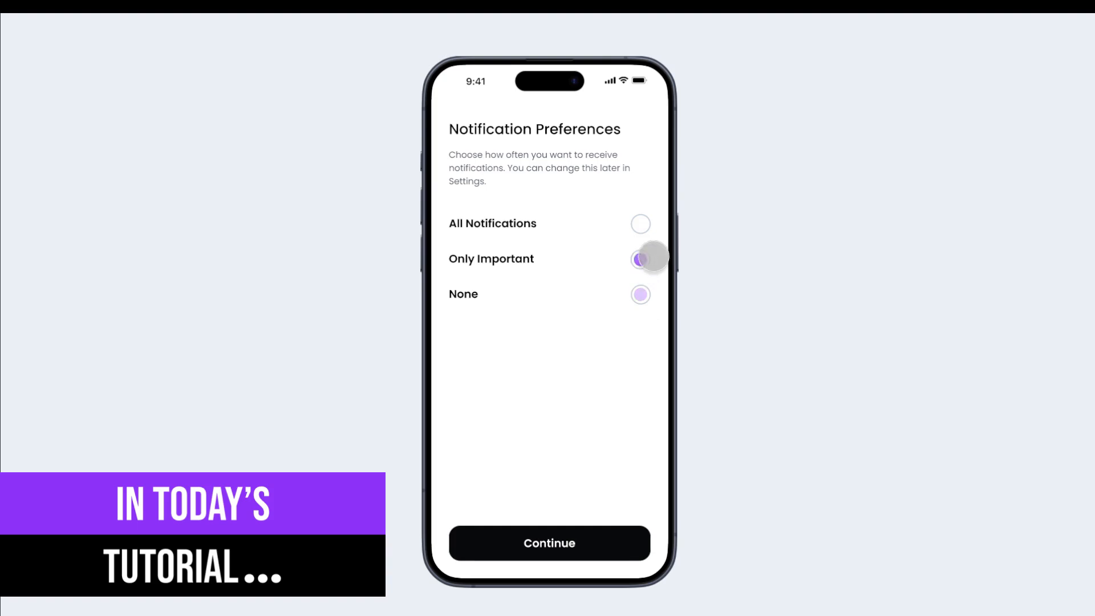
# Step: Open the Radio Button Animation page with the empty phone screen, headings and colour swatches
pyautogui.click(640, 222)
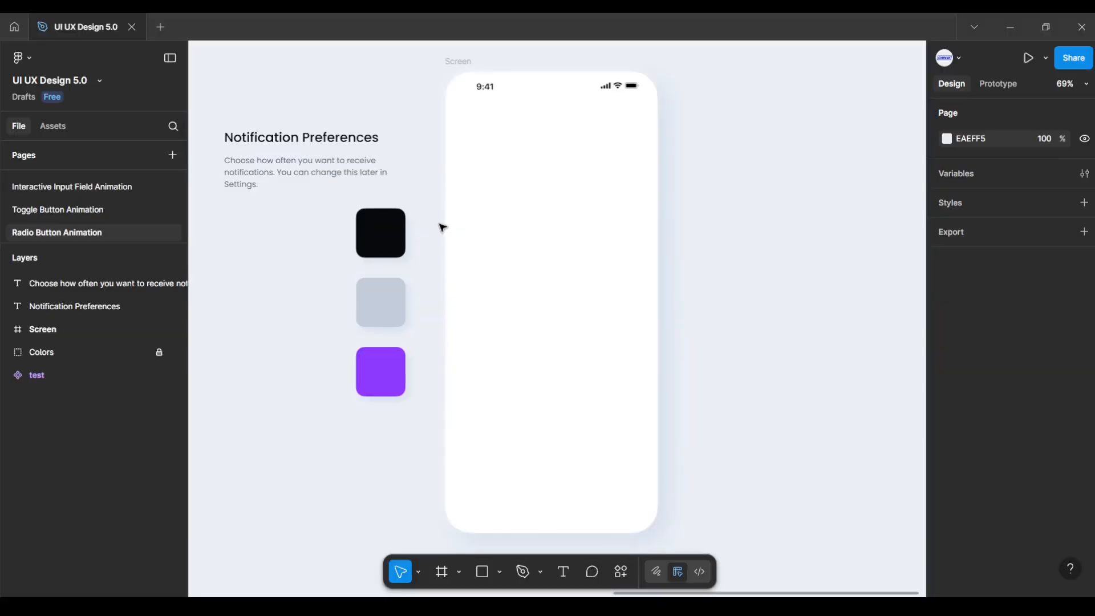
# Step: Move the Notification Preferences title and description into the phone screen with 32 px side margins
pyautogui.click(365, 138)
pyautogui.keyDown('shift'); pyautogui.click(334, 173); pyautogui.keyUp('shift')
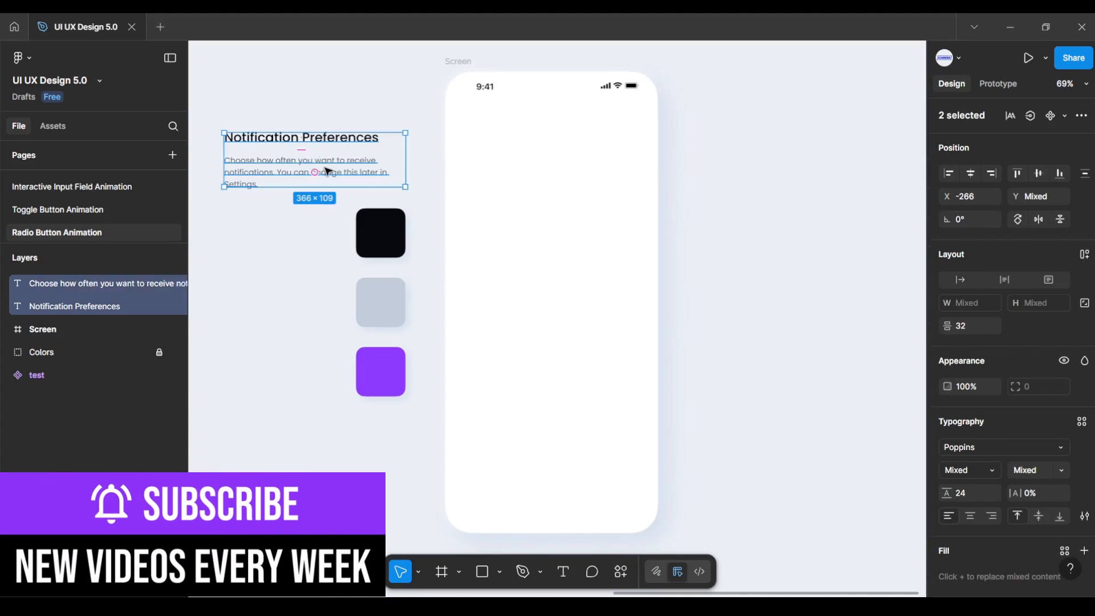
pyautogui.moveTo(333, 173); pyautogui.dragTo(562, 166)
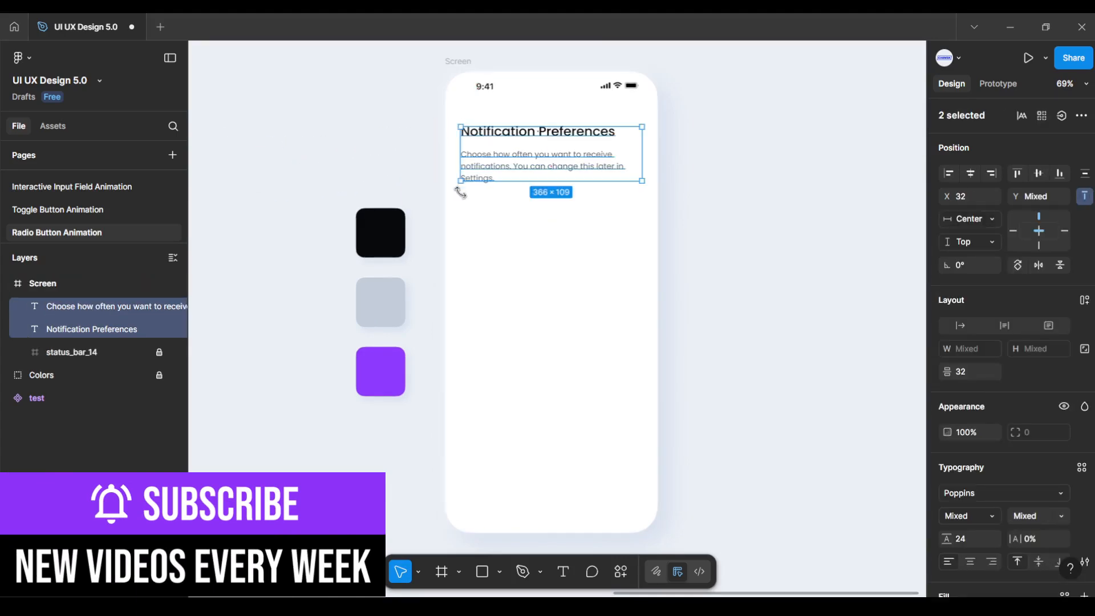
pyautogui.press('alt')
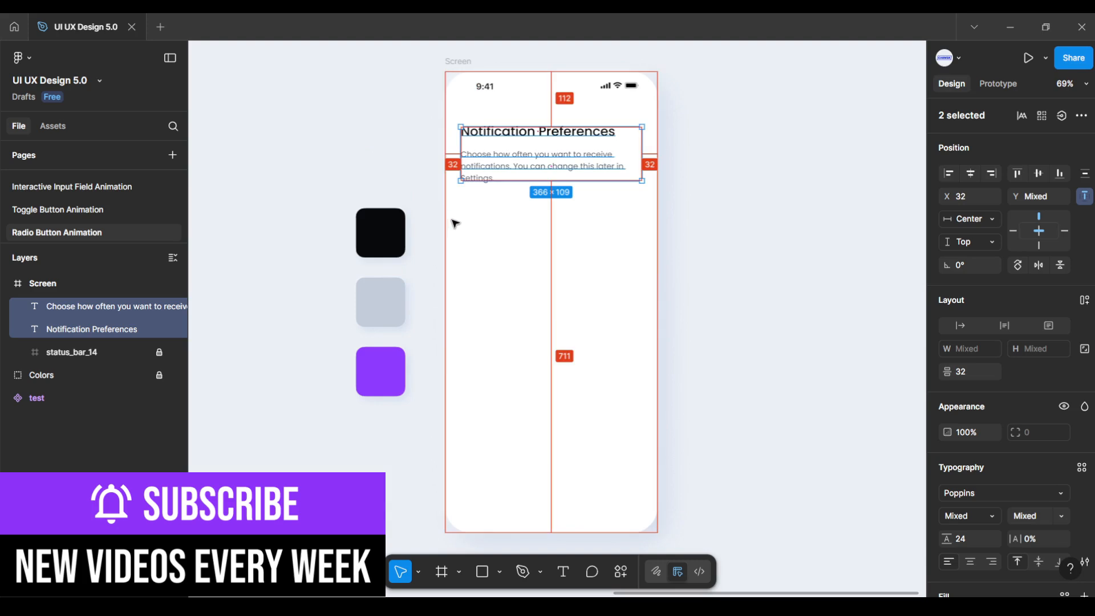
pyautogui.moveTo(516, 96)
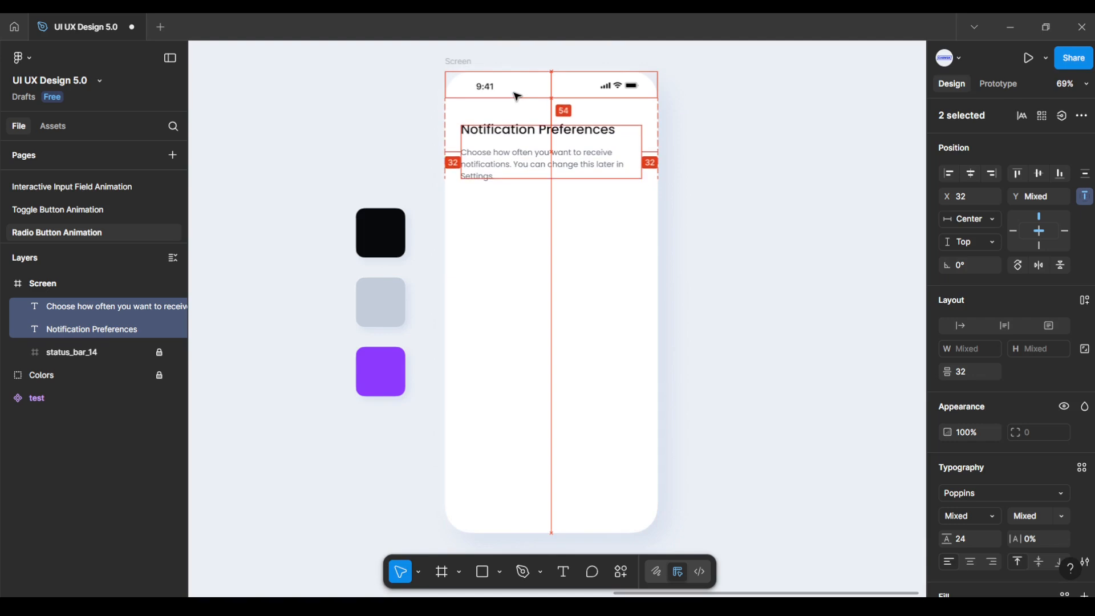
pyautogui.click(516, 105)
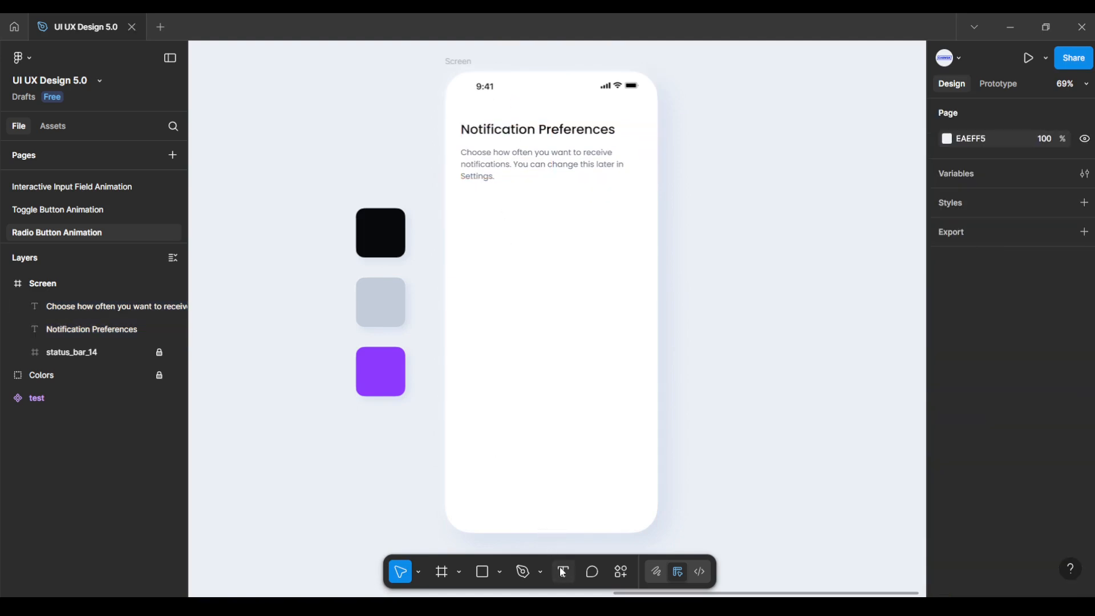
# Step: Add an 'All notifications' text label in SemiBold, size 20
pyautogui.press('t')
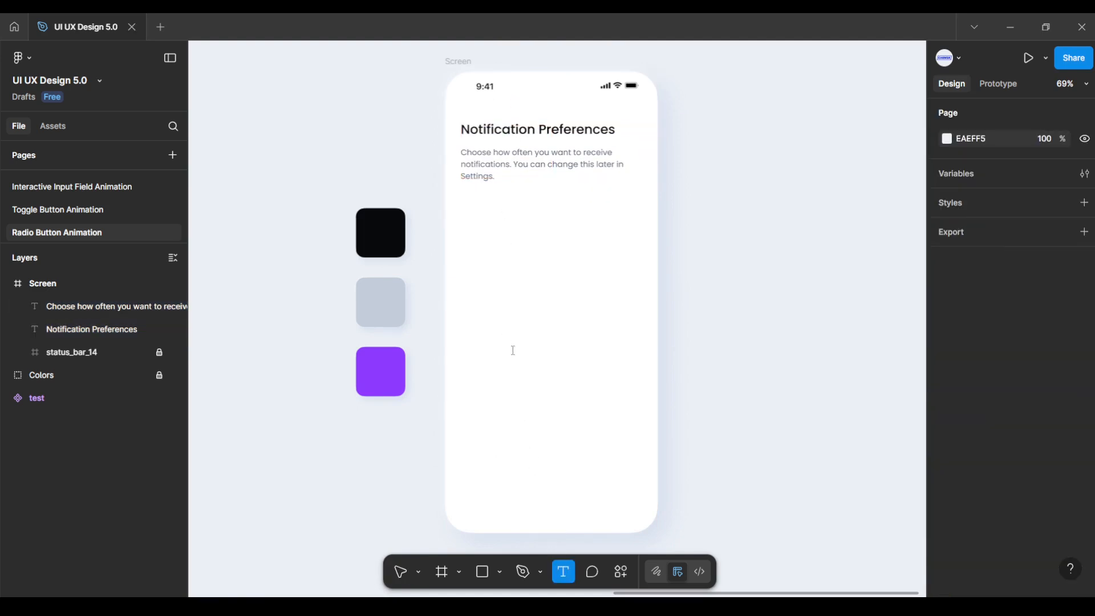
pyautogui.click(473, 261)
pyautogui.write('All')
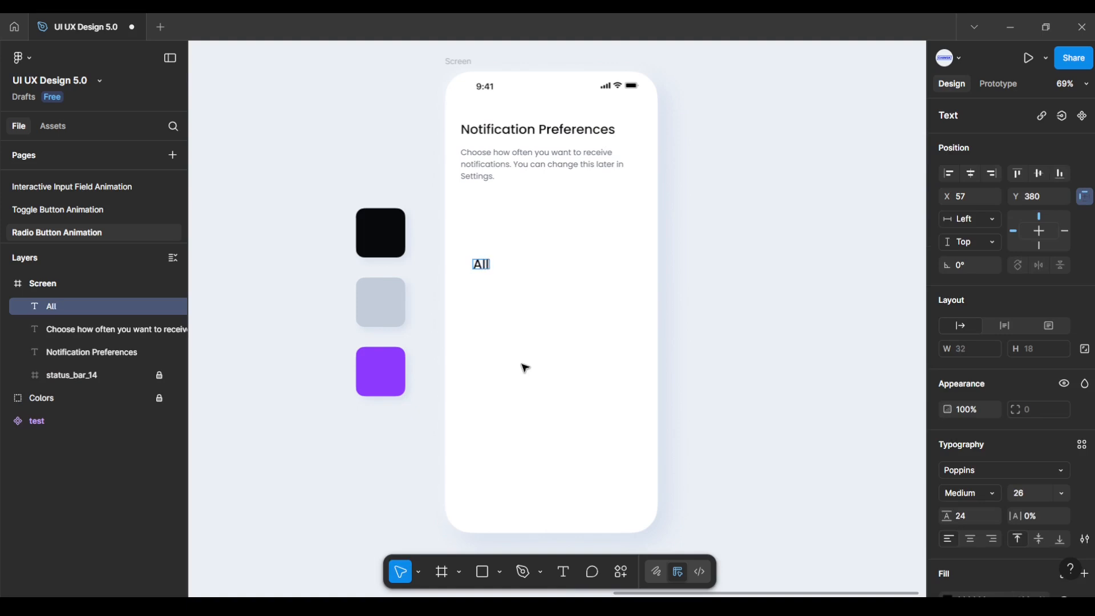
pyautogui.write(' notific')
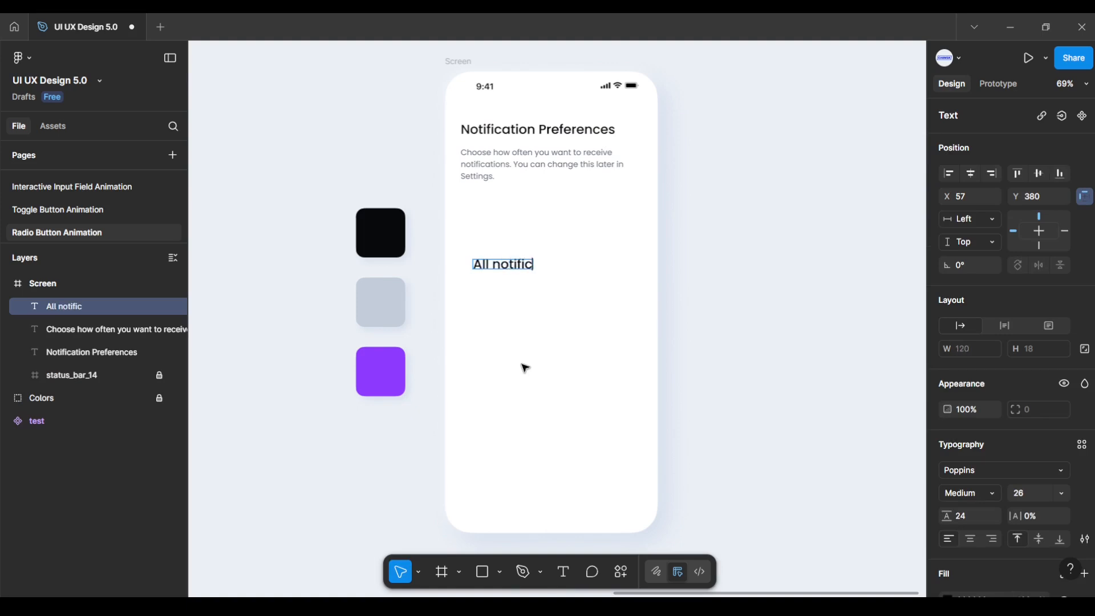
pyautogui.write('ations')
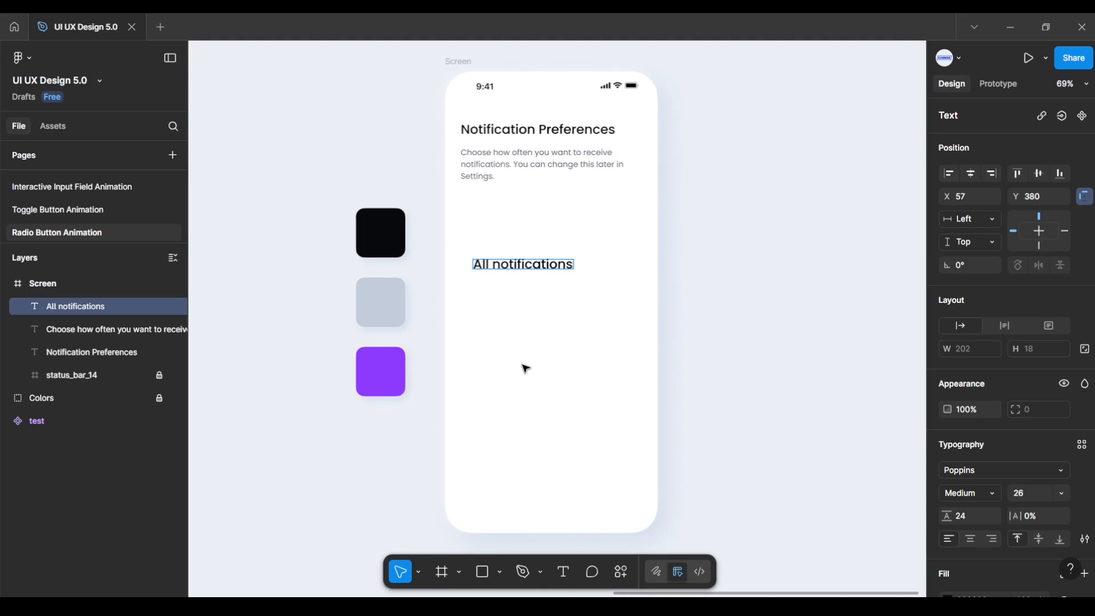
pyautogui.press('Escape')
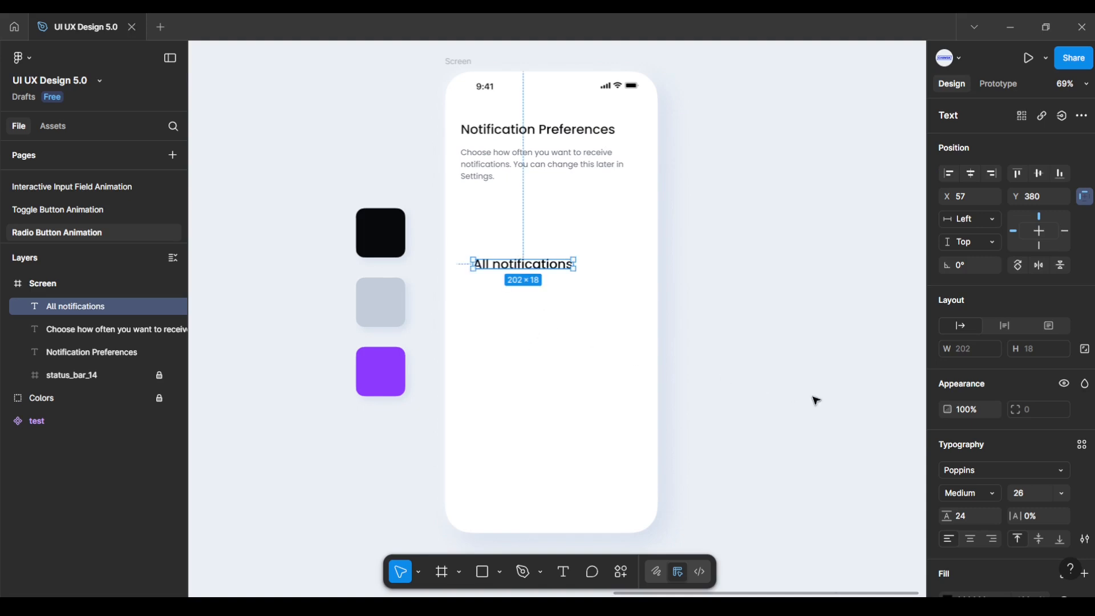
pyautogui.click(989, 491)
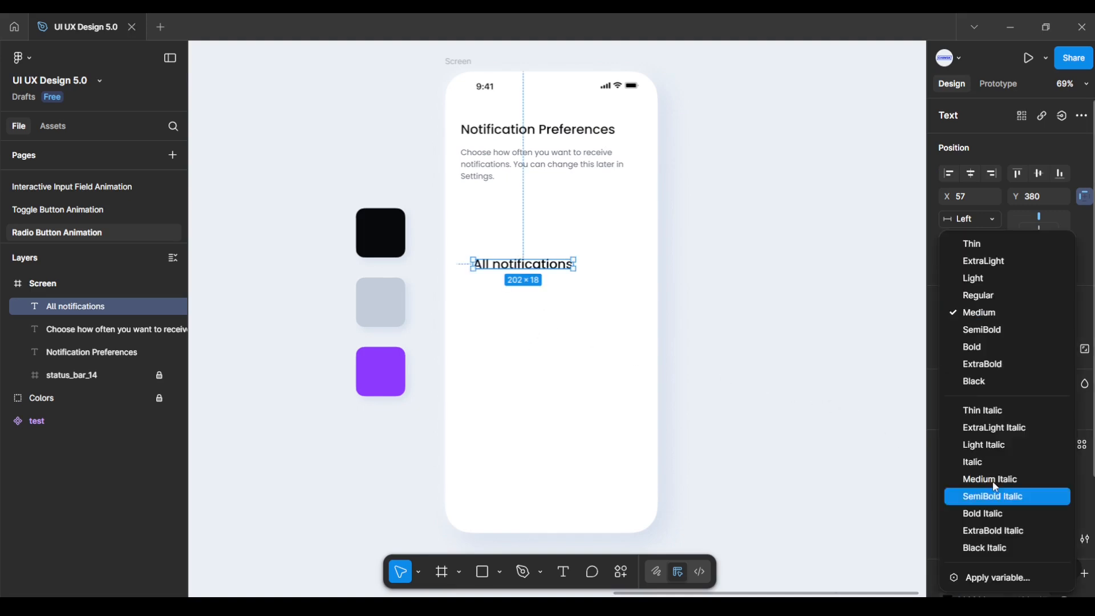
pyautogui.click(1016, 331)
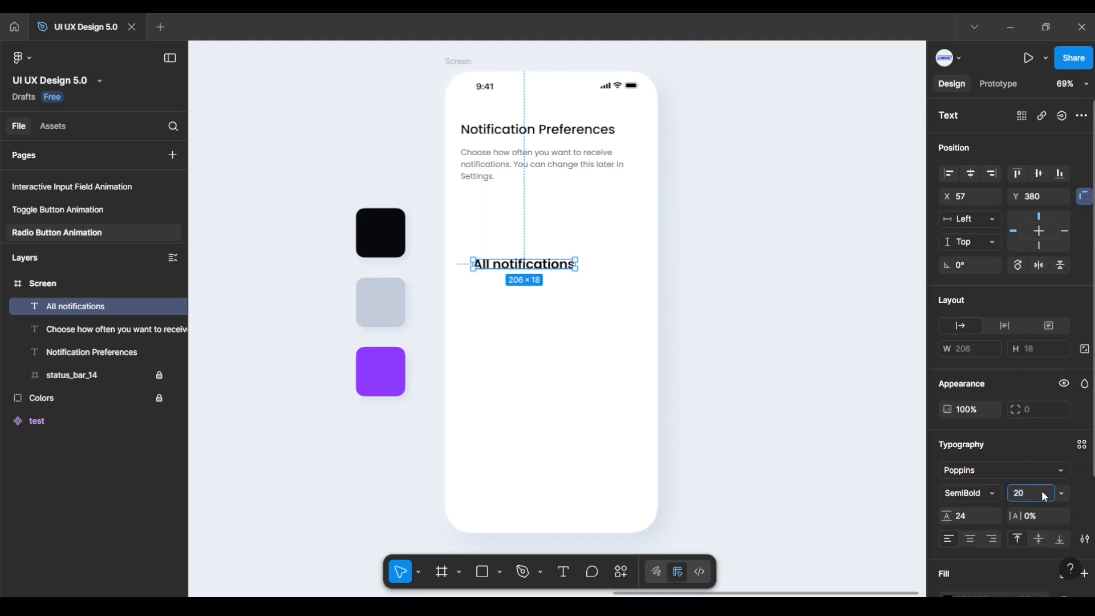
pyautogui.press('Return')
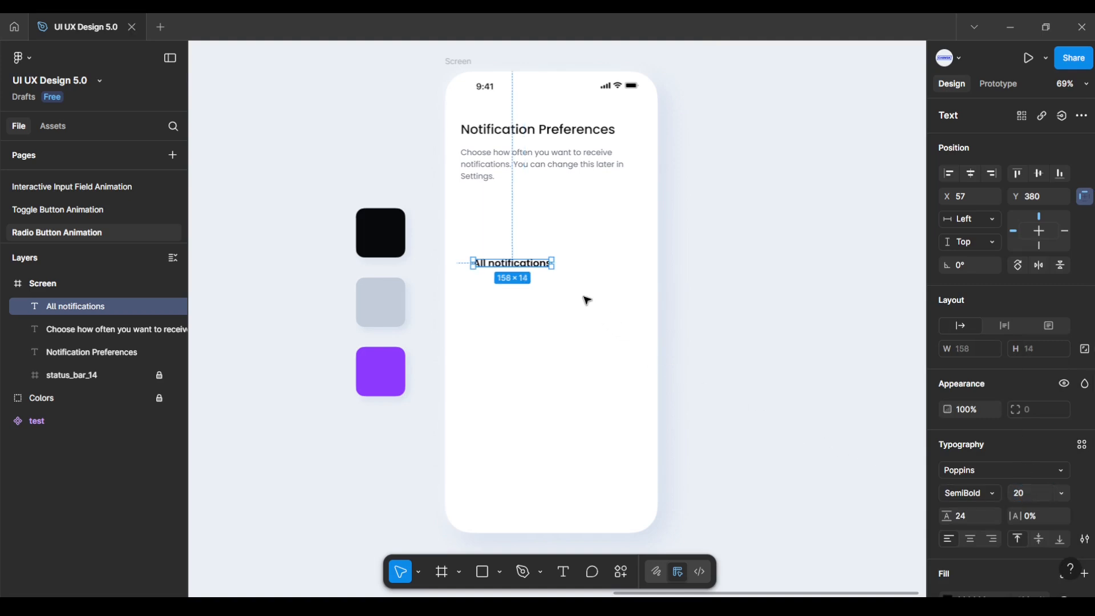
# Step: Position the label just below the description, left-aligned at X 32
pyautogui.scroll(3, 502, 251)
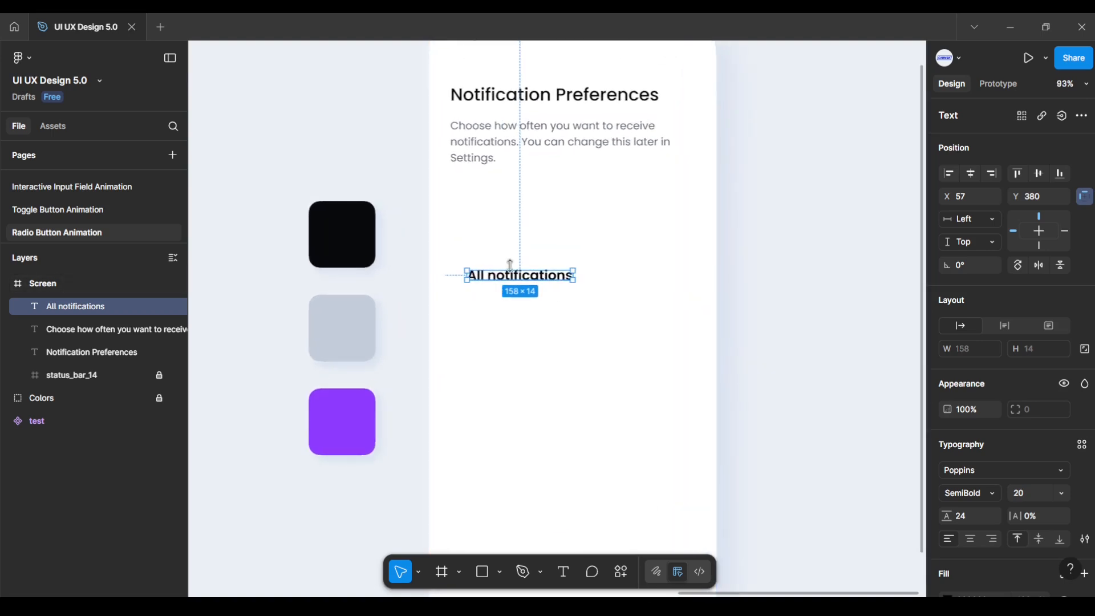
pyautogui.moveTo(511, 277); pyautogui.dragTo(491, 206)
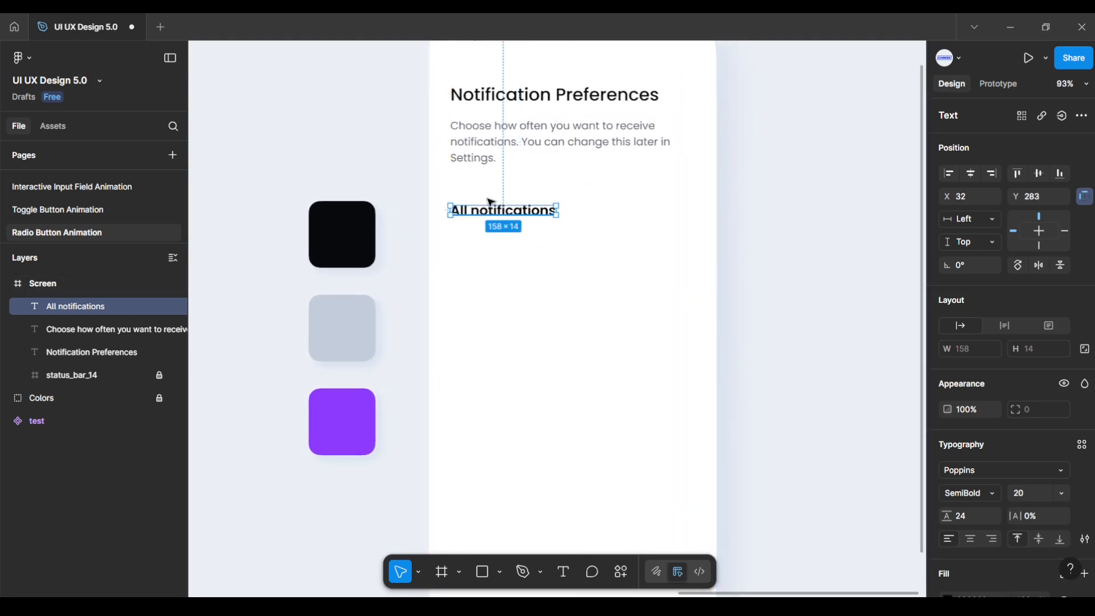
pyautogui.press('alt')
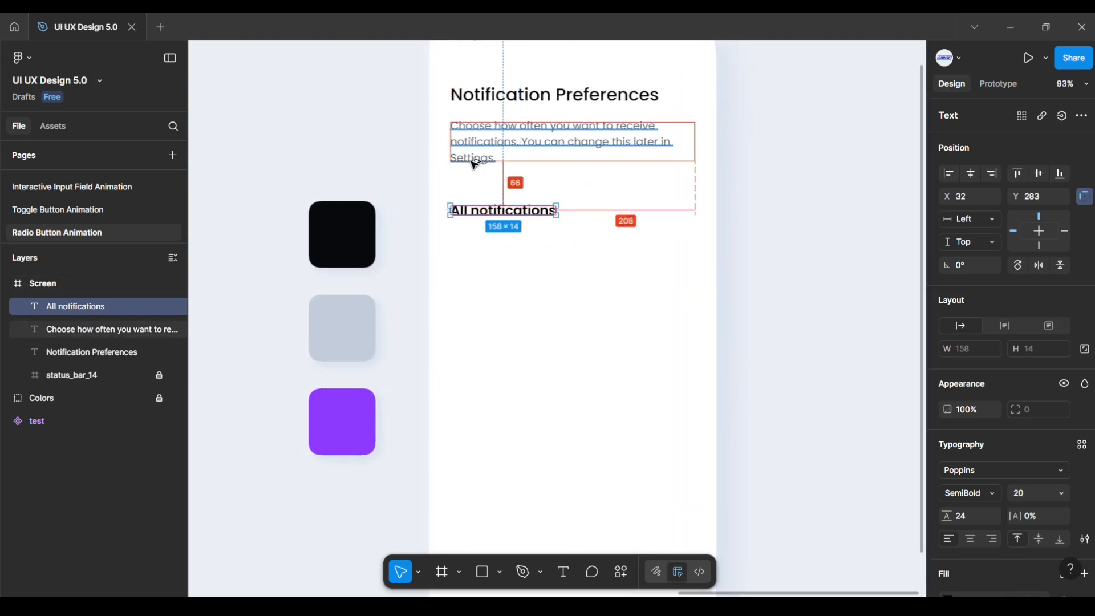
pyautogui.press('Up')
pyautogui.press('Up')
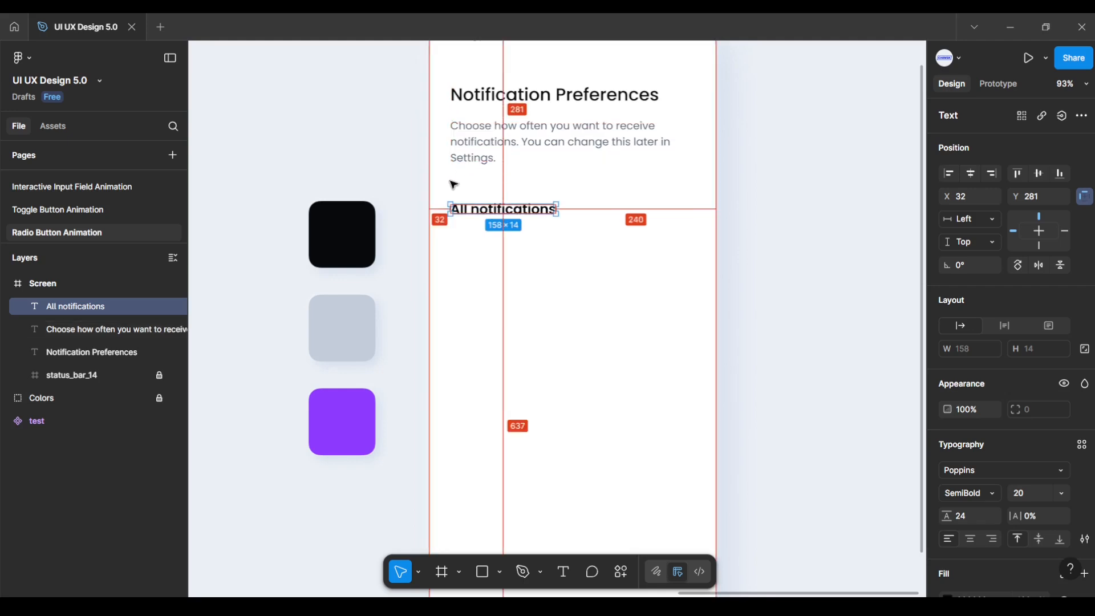
pyautogui.doubleClick(478, 212)
# Step: Capitalise the label to 'All Notifications' and duplicate it below with even spacing
pyautogui.press('BackSpace')
pyautogui.write('N')
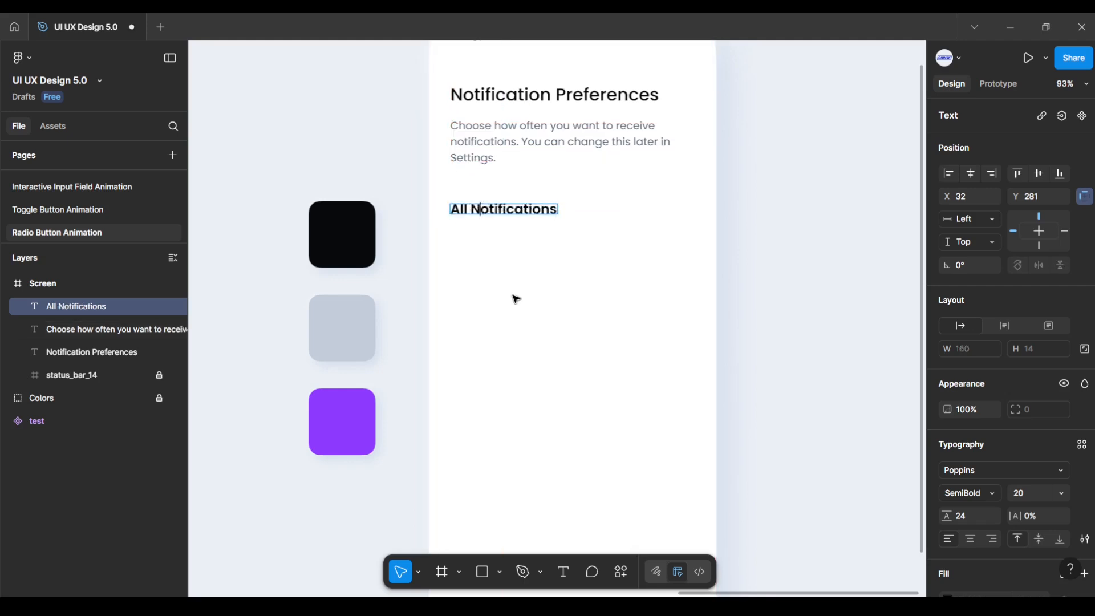
pyautogui.press('Escape')
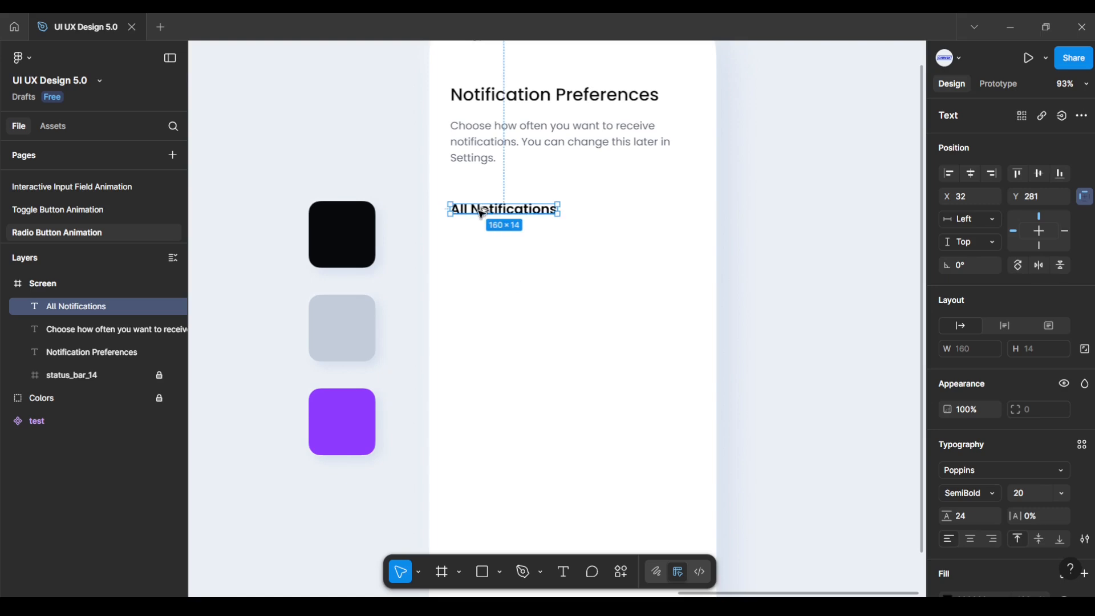
pyautogui.moveTo(481, 213); pyautogui.dragTo(481, 243)
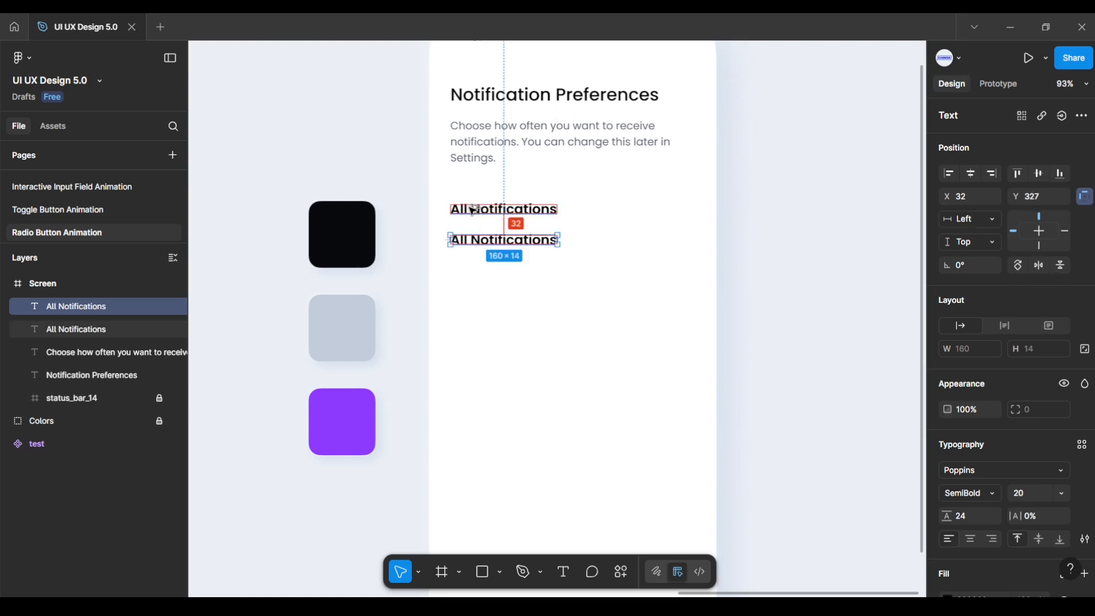
pyautogui.press('Down')
pyautogui.press('Down')
pyautogui.press('Down')
pyautogui.press('Down')
pyautogui.press('Down')
pyautogui.press('Down')
pyautogui.press('Down')
pyautogui.press('Down')
pyautogui.press('Down')
pyautogui.press('Down')
pyautogui.press('Down')
pyautogui.press('Down')
pyautogui.press('Down')
pyautogui.press('Down')
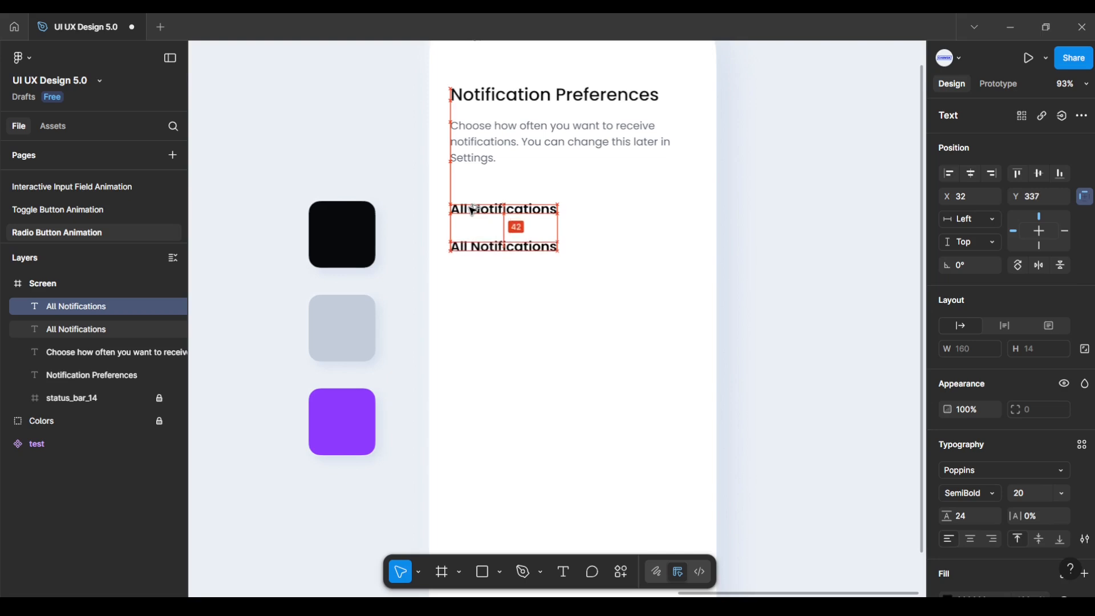
pyautogui.press('Down')
pyautogui.press('Down')
pyautogui.press('Down')
pyautogui.press('Down')
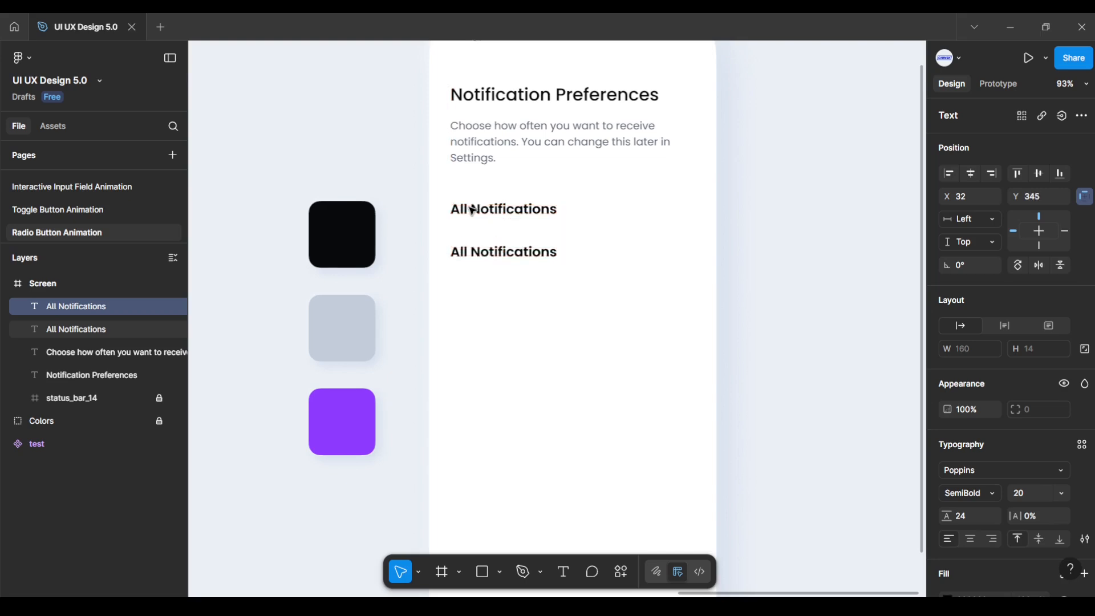
# Step: Add a third copy and rename the lower labels 'Only Important' and 'None'
pyautogui.keyDown('alt'); pyautogui.moveTo(500, 255); pyautogui.dragTo(500, 298); pyautogui.keyUp('alt')
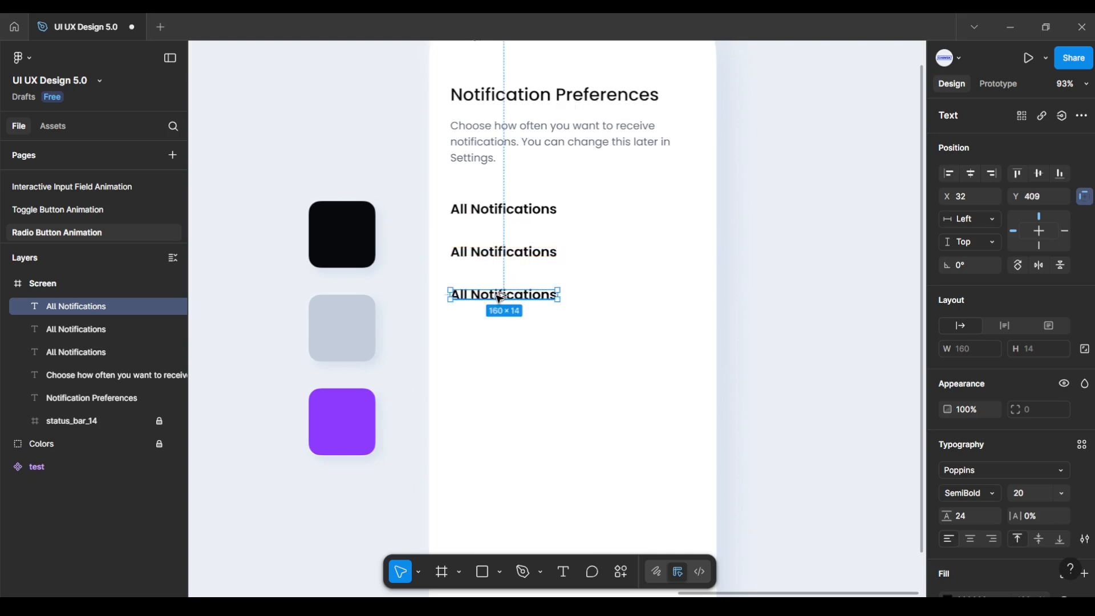
pyautogui.doubleClick(500, 255)
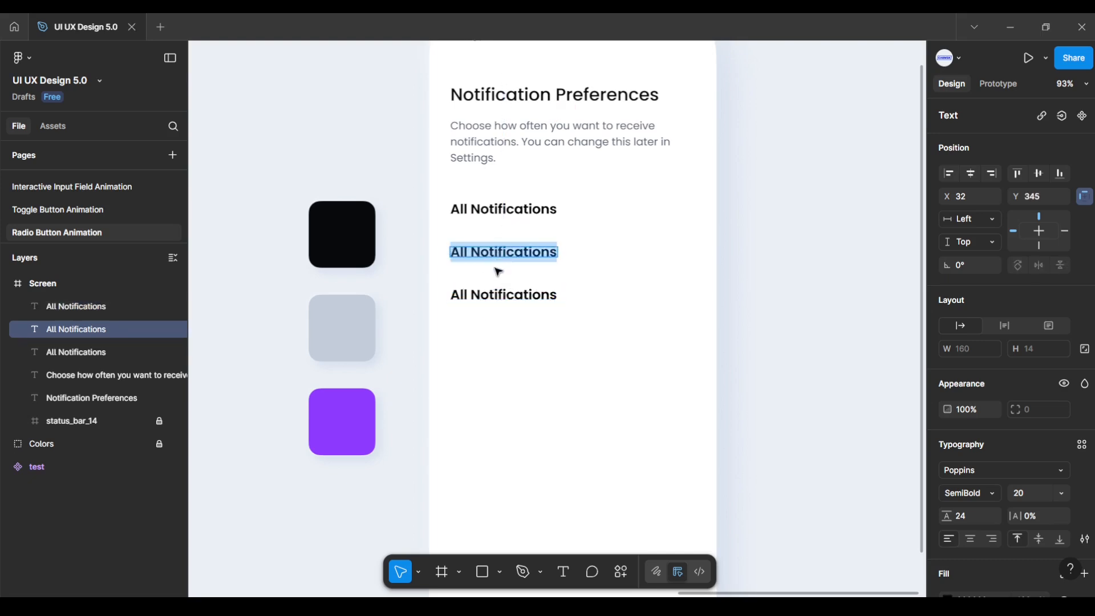
pyautogui.write('Only Im')
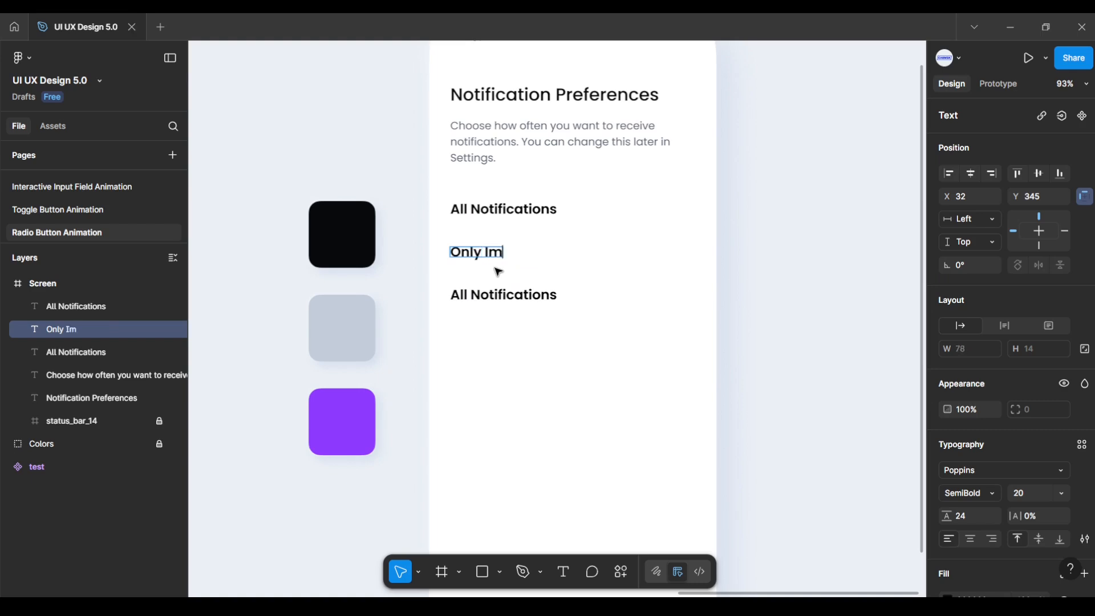
pyautogui.write('portant')
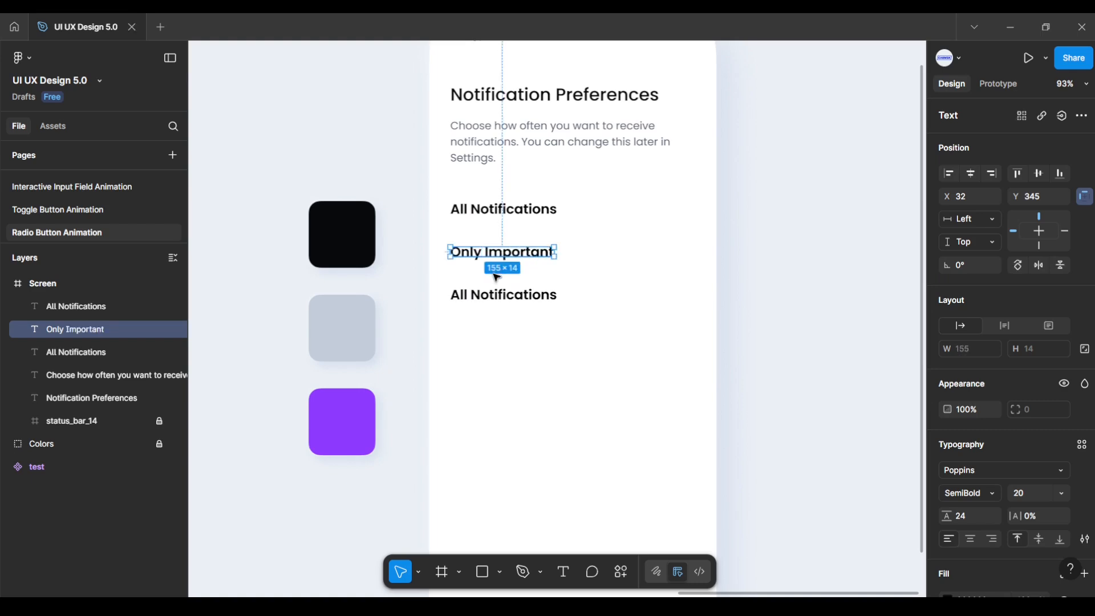
pyautogui.doubleClick(491, 295)
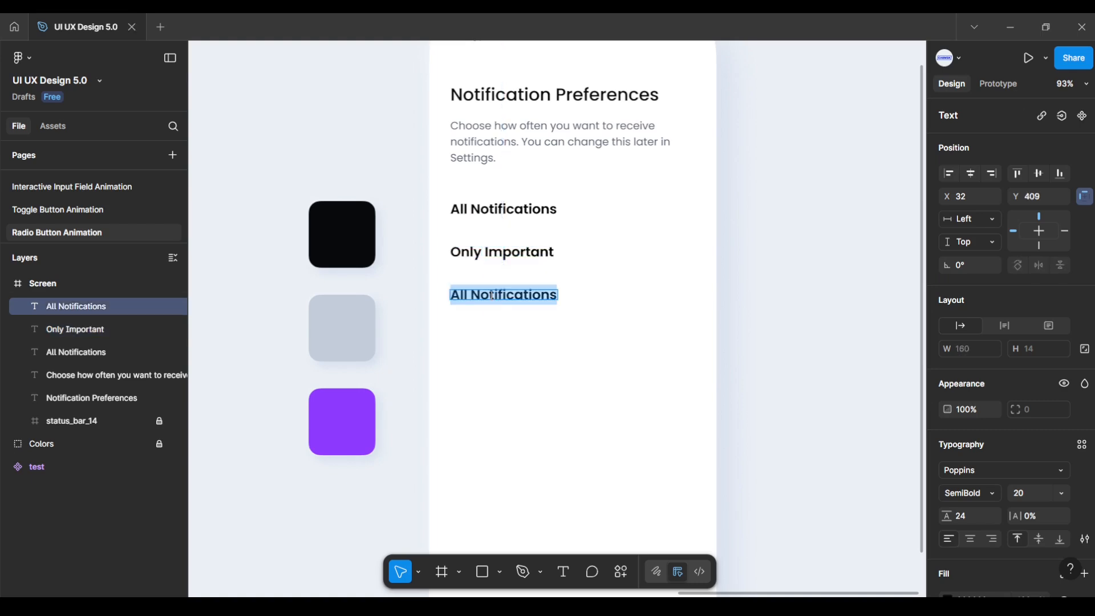
pyautogui.write('None')
pyautogui.click(512, 345)
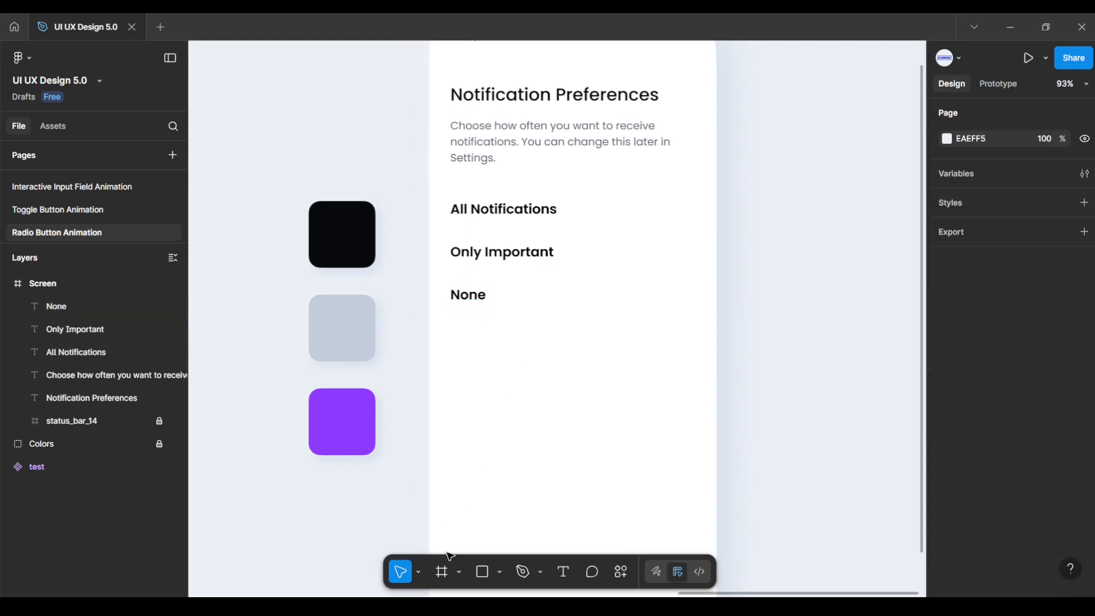
# Step: Create a 366×64 frame on the screen and move it toward the left edge
pyautogui.click(451, 576)
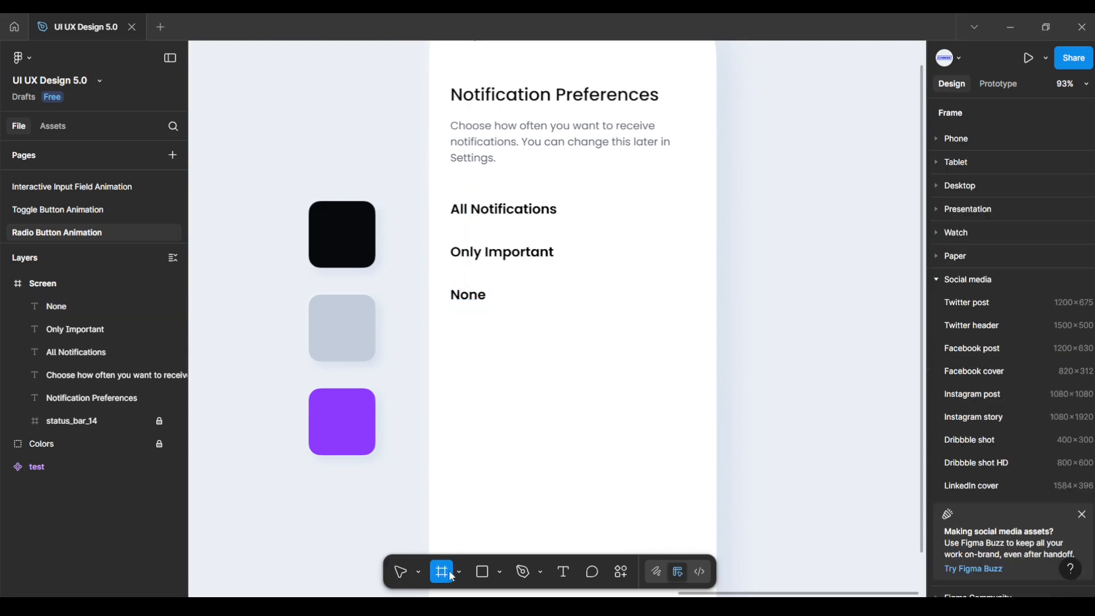
pyautogui.click(591, 440)
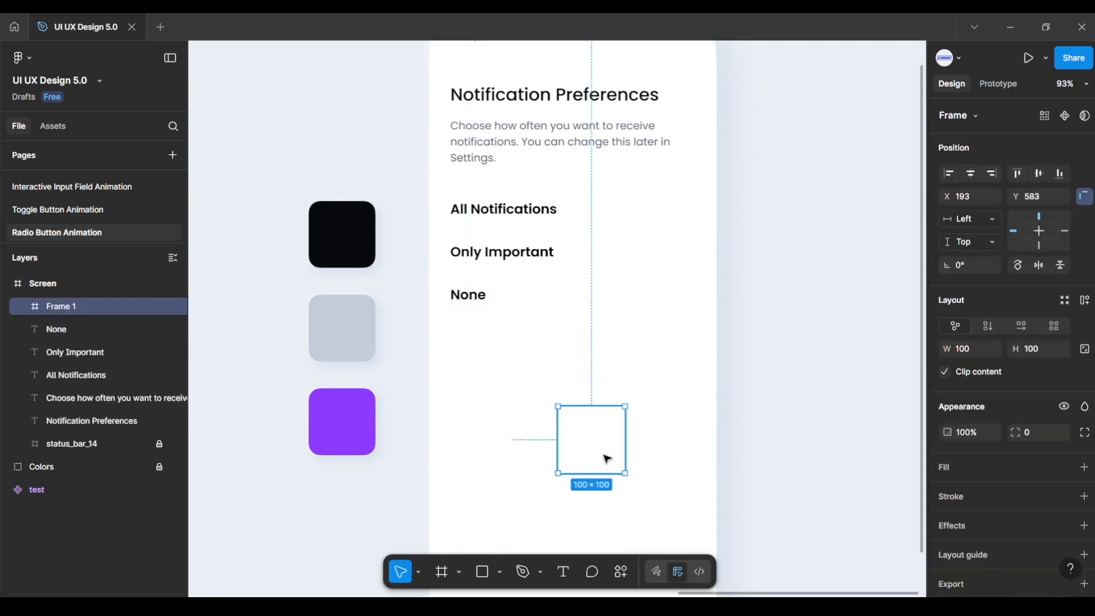
pyautogui.click(979, 353)
pyautogui.write('36')
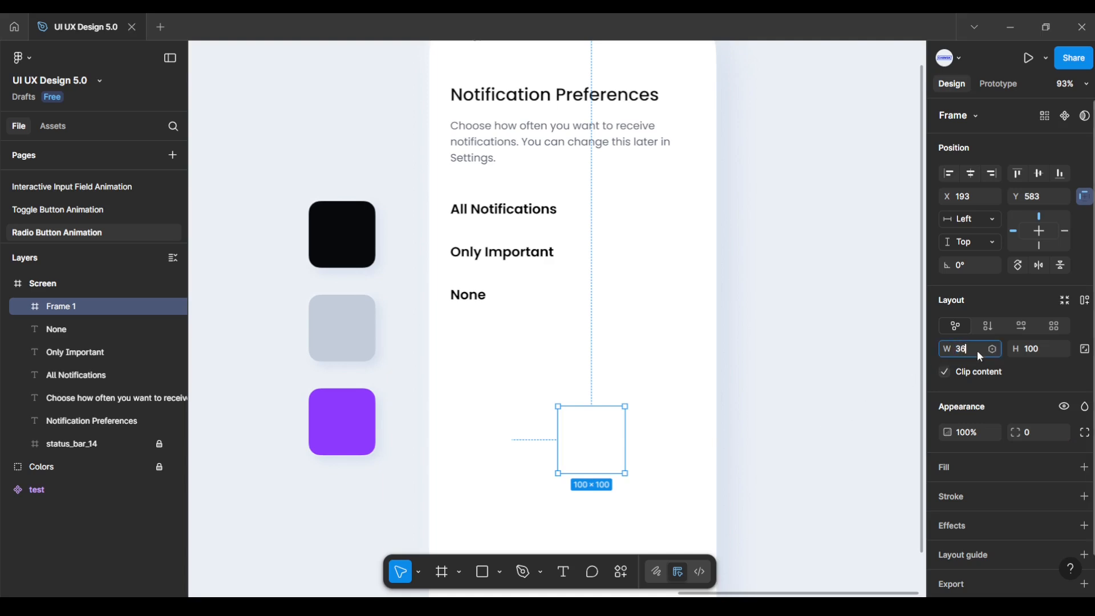
pyautogui.write('6')
pyautogui.press('Return')
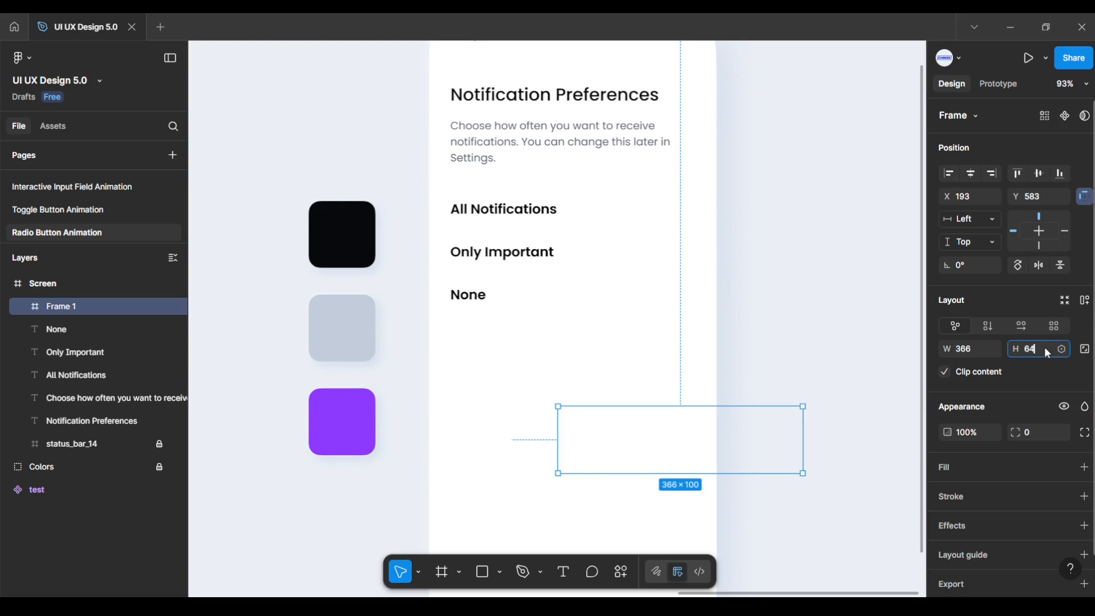
pyautogui.click(1044, 346)
pyautogui.write('64')
pyautogui.press('Return')
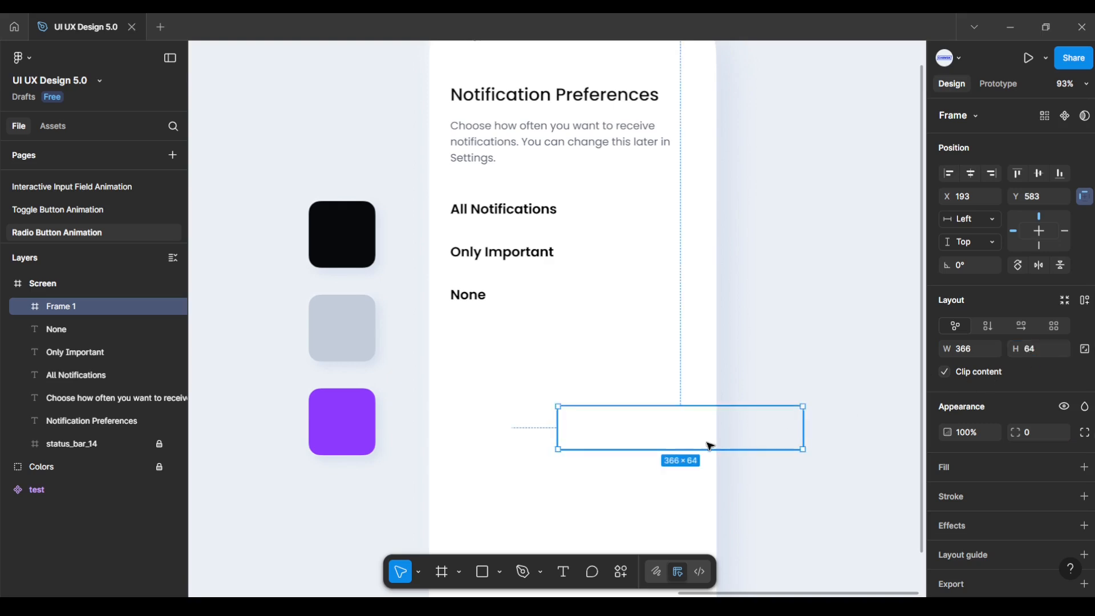
pyautogui.moveTo(707, 445); pyautogui.dragTo(563, 440)
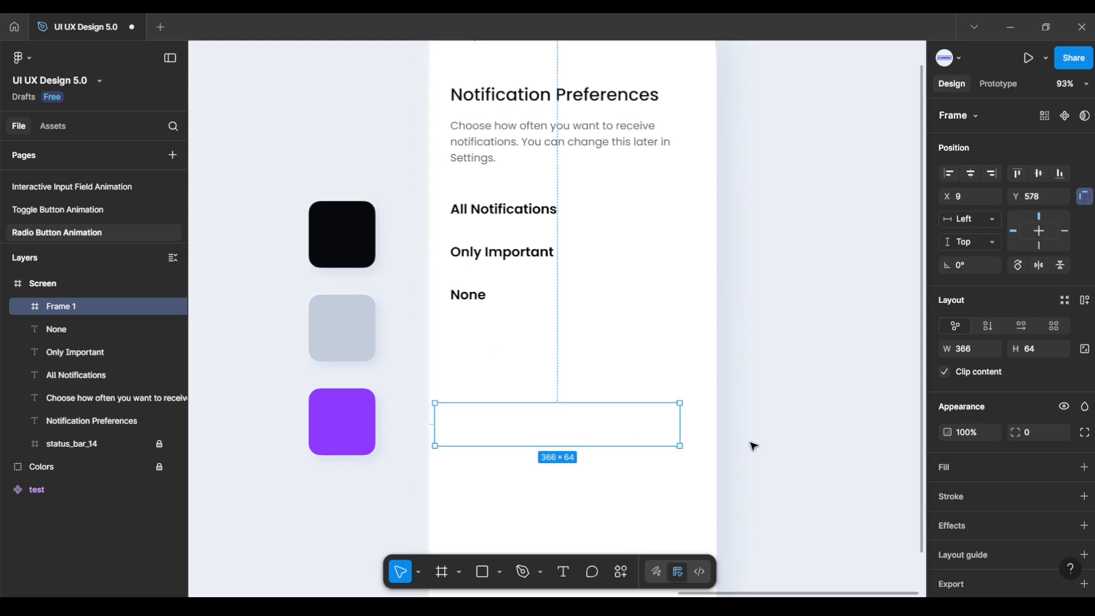
# Step: Fill the frame with the black 08090B colour sampled from the swatch
pyautogui.click(1084, 468)
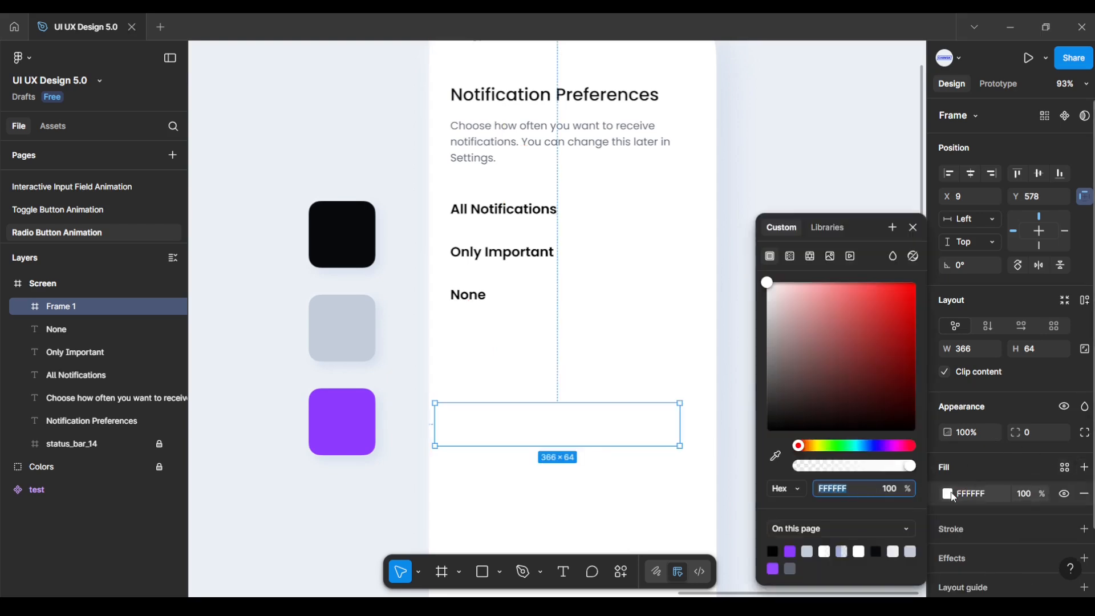
pyautogui.click(952, 496)
pyautogui.click(947, 499)
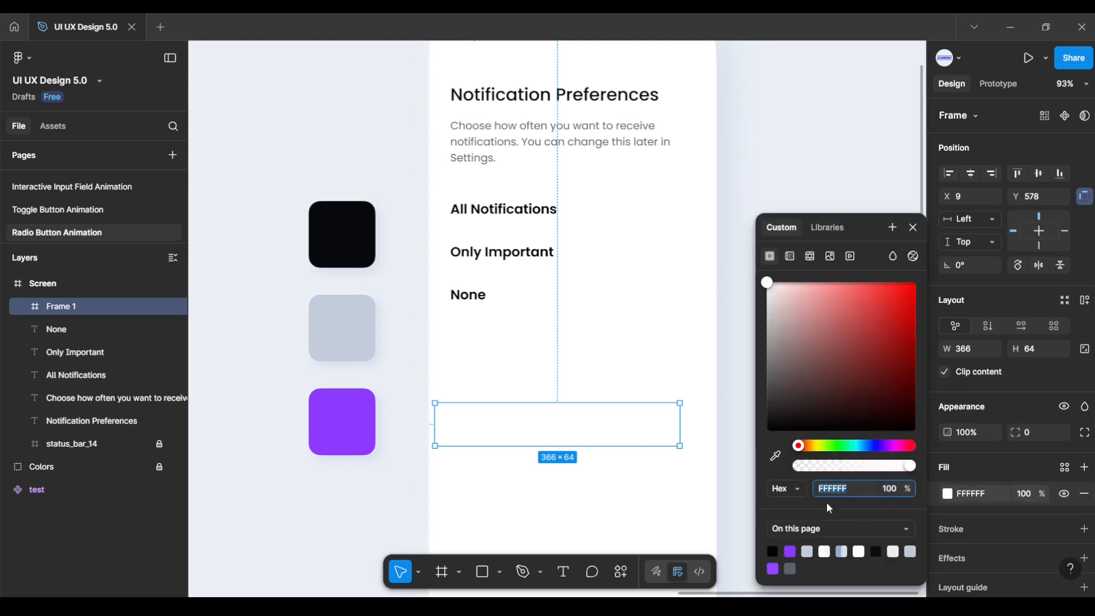
pyautogui.click(779, 457)
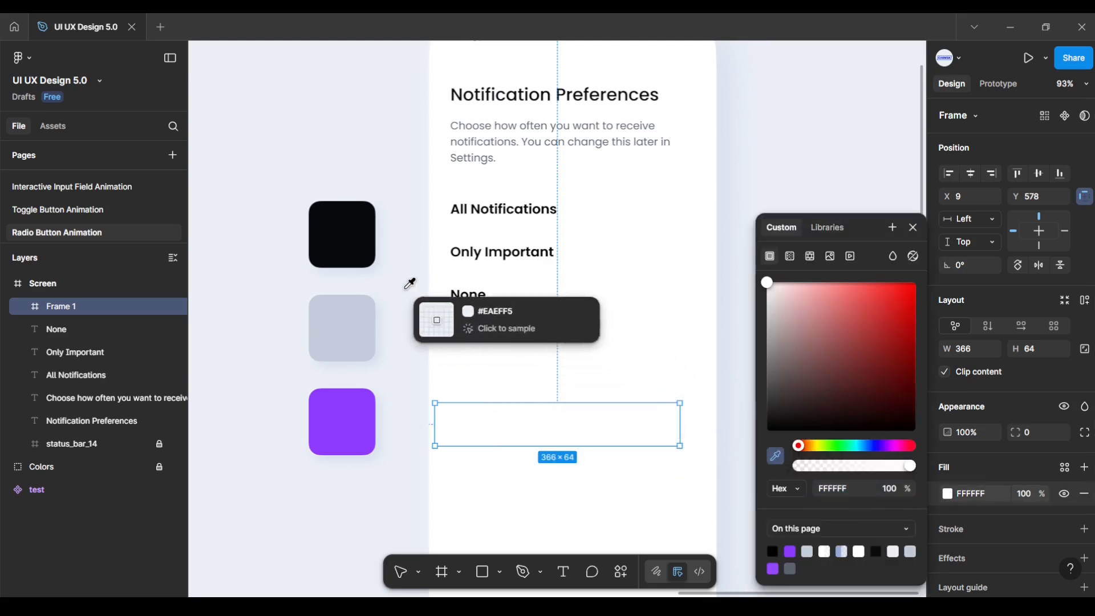
pyautogui.click(350, 232)
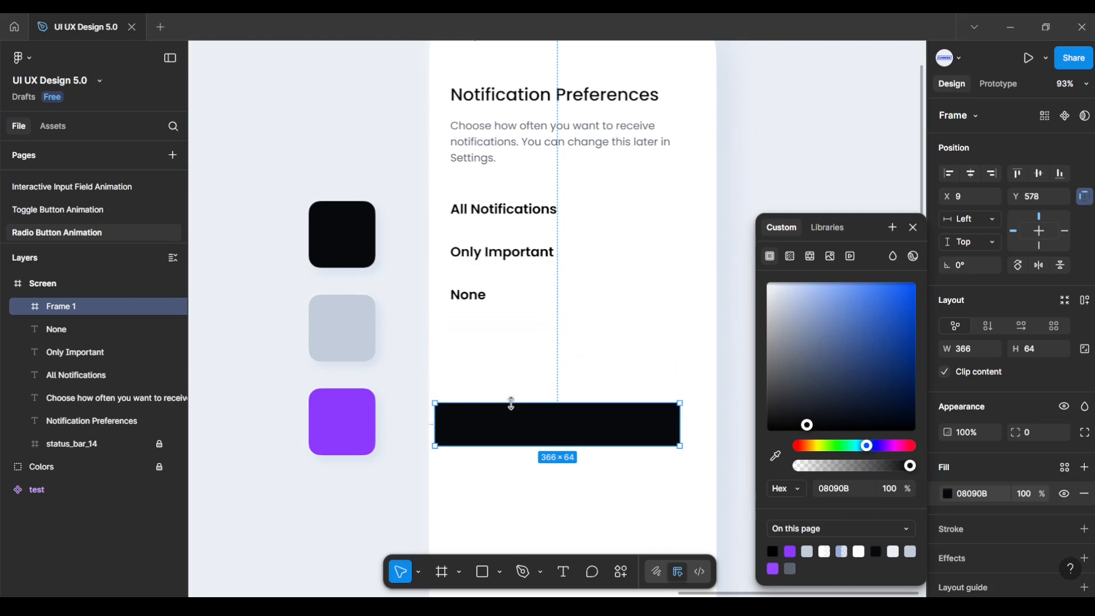
# Step: Move the black bar to X 32 and give it a corner radius of 20
pyautogui.moveTo(548, 432); pyautogui.dragTo(555, 457)
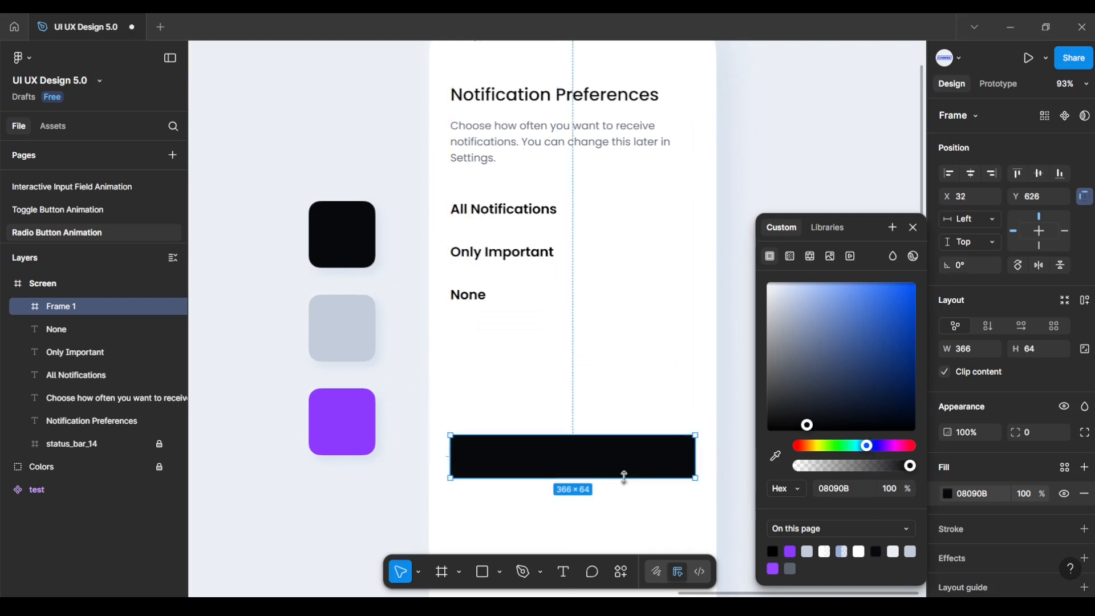
pyautogui.click(914, 228)
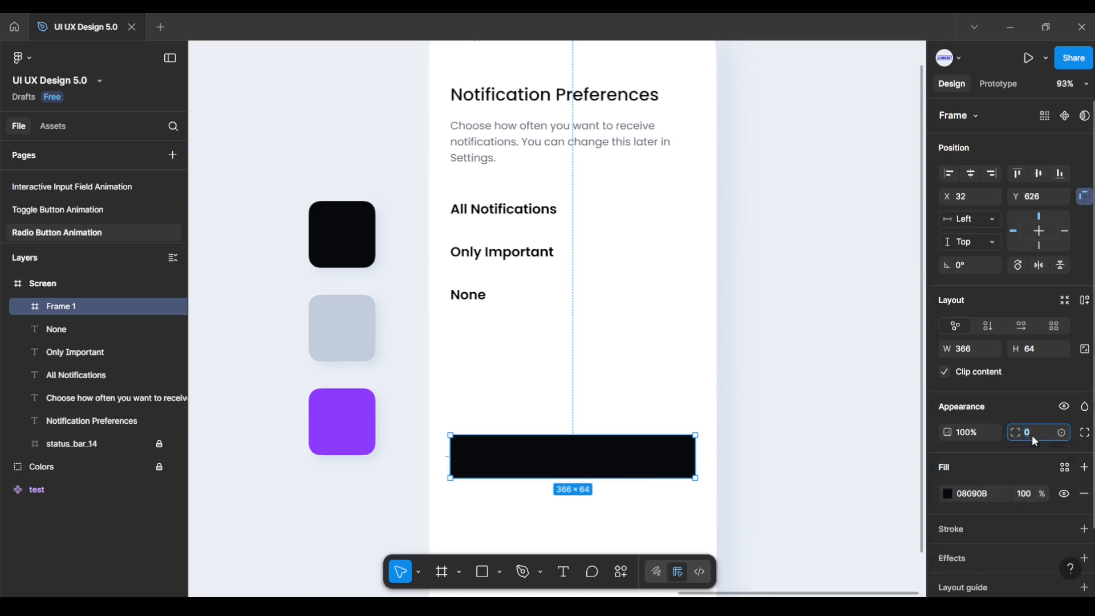
pyautogui.write('20')
pyautogui.press('Return')
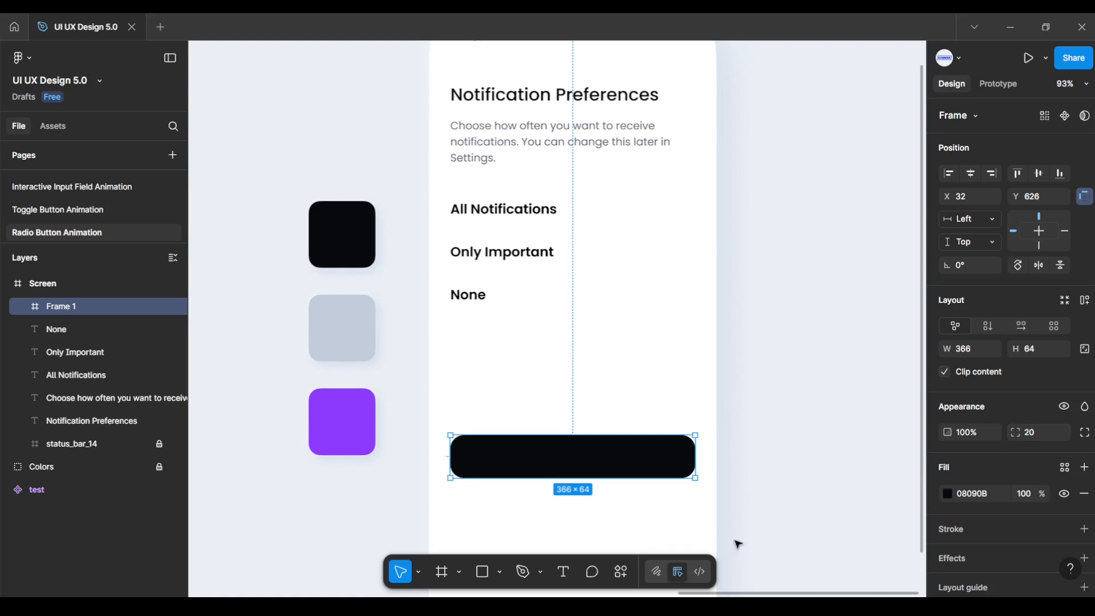
pyautogui.click(563, 571)
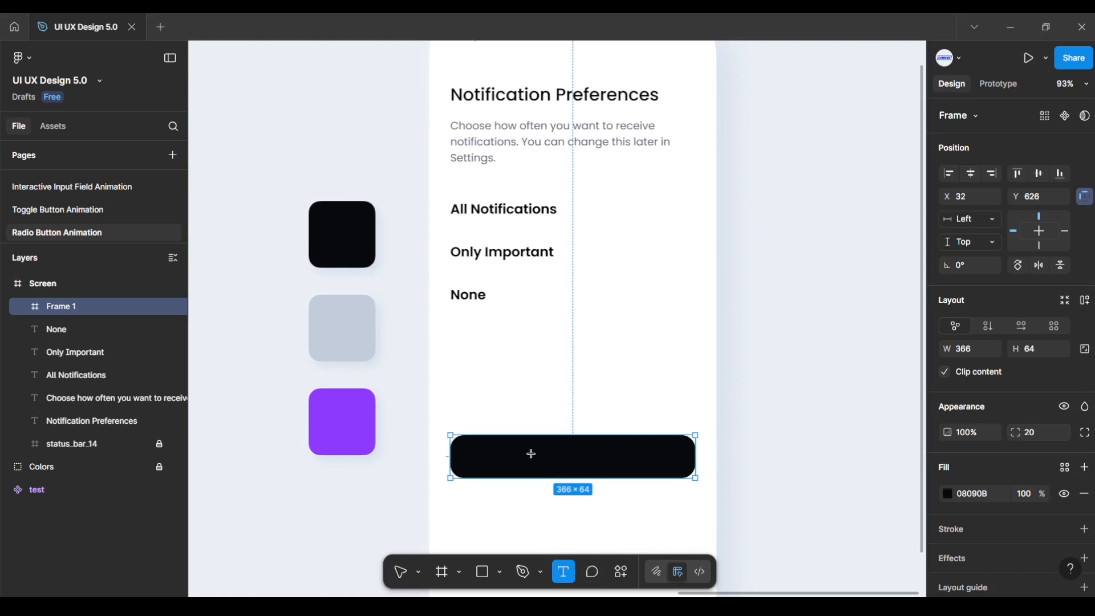
# Step: Add a 'Continue' label inside the black bar, centred horizontally and vertically
pyautogui.click(531, 453)
pyautogui.write('Co')
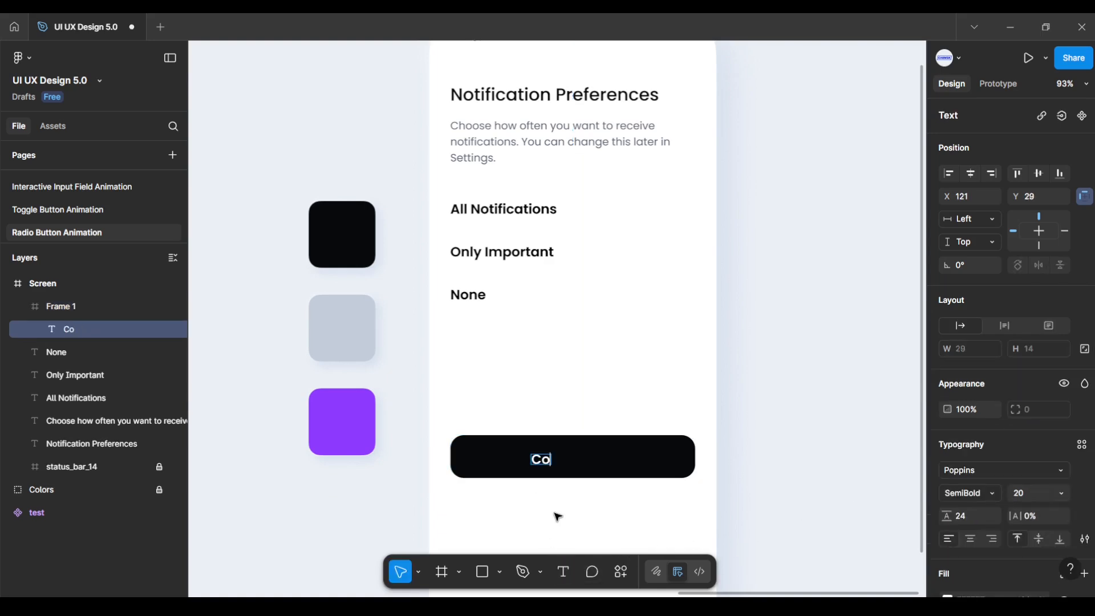
pyautogui.write('ntinue')
pyautogui.press('Escape')
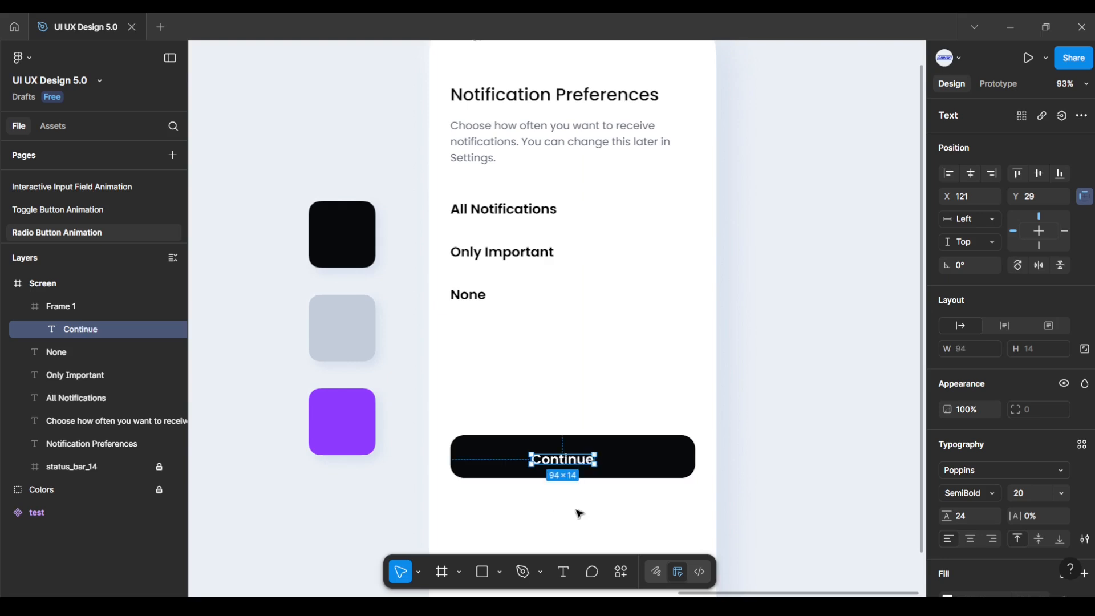
pyautogui.scroll(-3, 994, 517)
pyautogui.scroll(3, 994, 518)
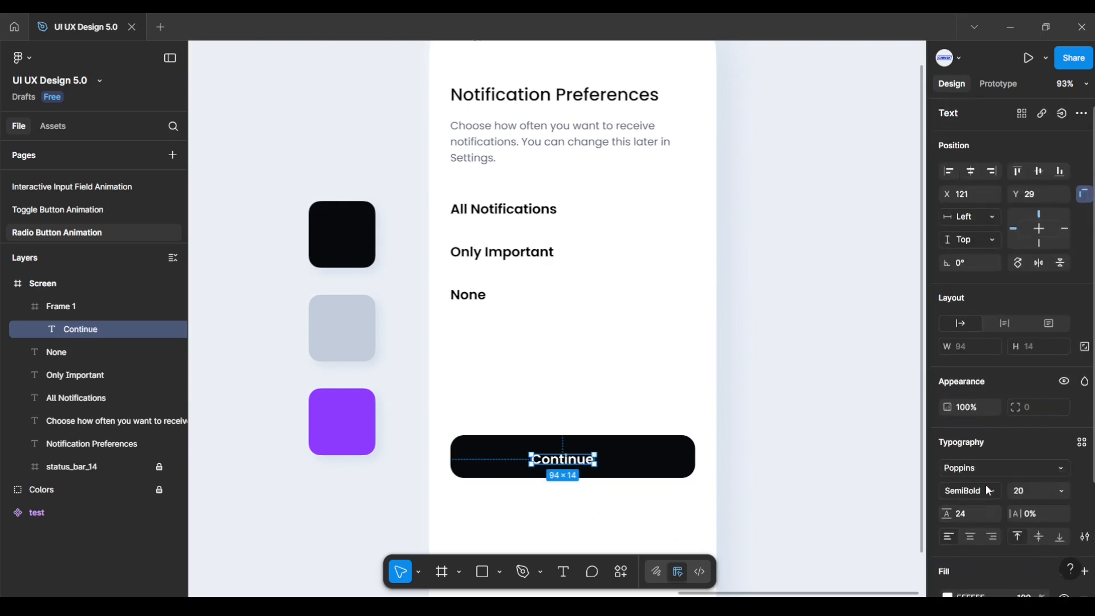
pyautogui.click(970, 173)
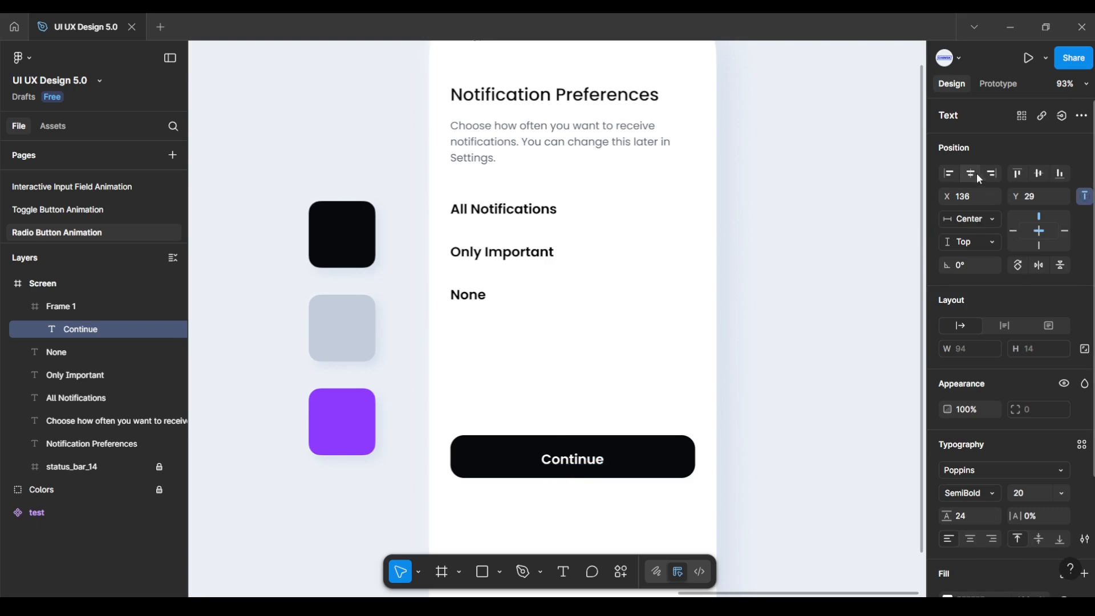
pyautogui.click(1038, 174)
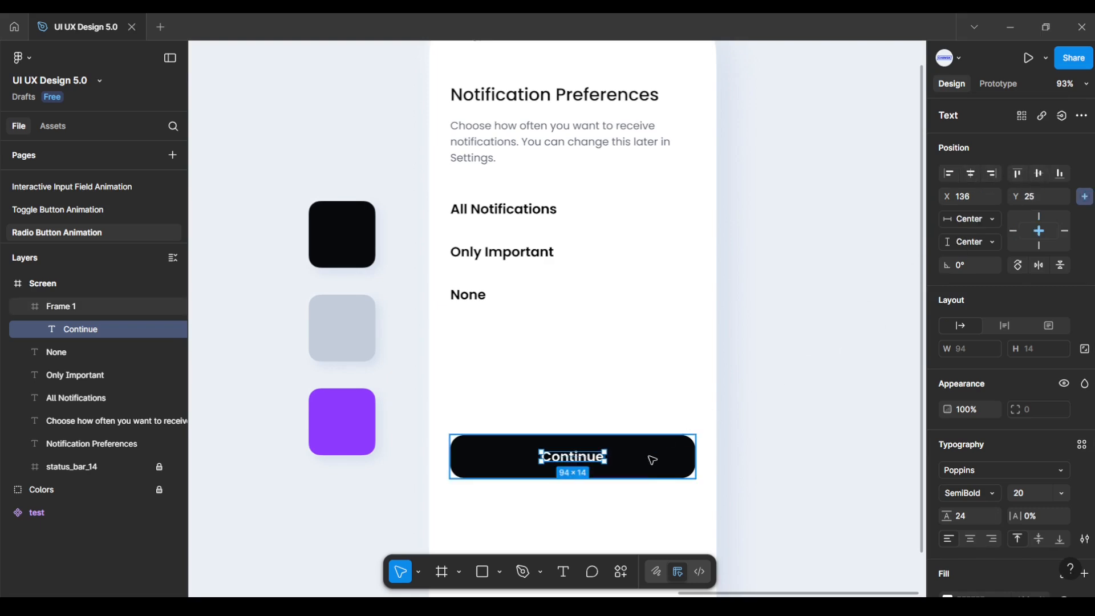
# Step: Move the Continue button down to Y 835 near the bottom of the screen
pyautogui.click(622, 515)
pyautogui.keyDown('ctrl'); pyautogui.scroll(-2, 626, 515); pyautogui.keyUp('ctrl')
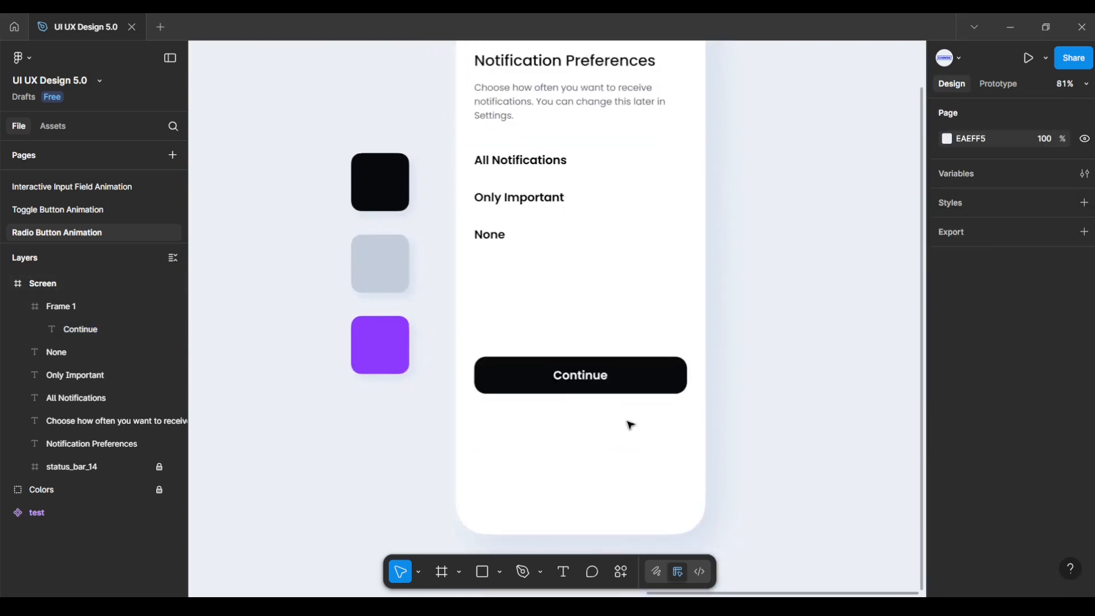
pyautogui.moveTo(483, 342); pyautogui.dragTo(696, 406)
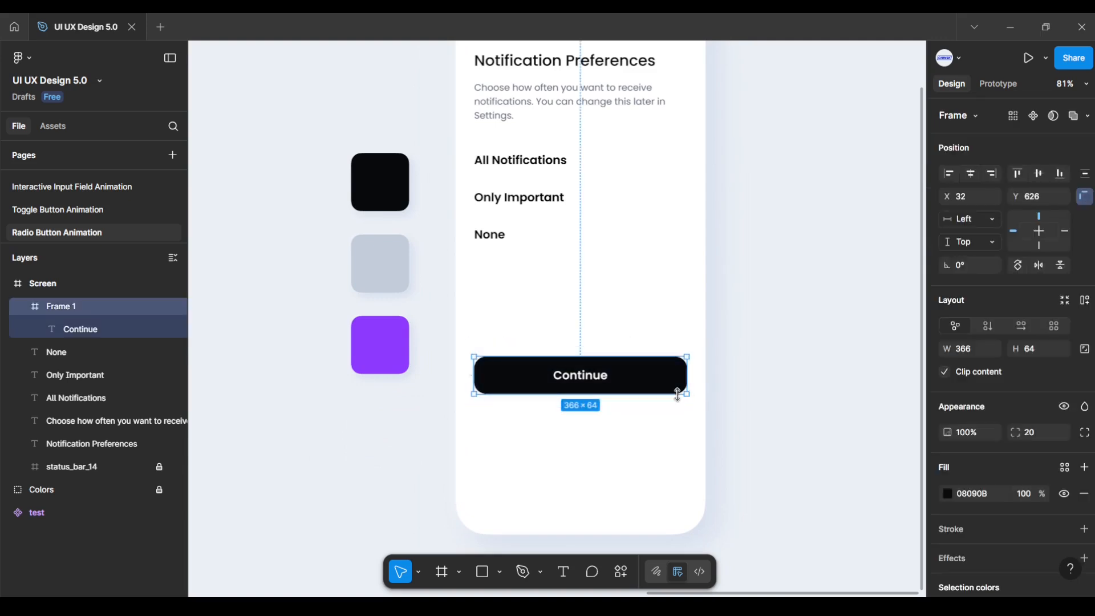
pyautogui.moveTo(643, 381); pyautogui.dragTo(643, 491)
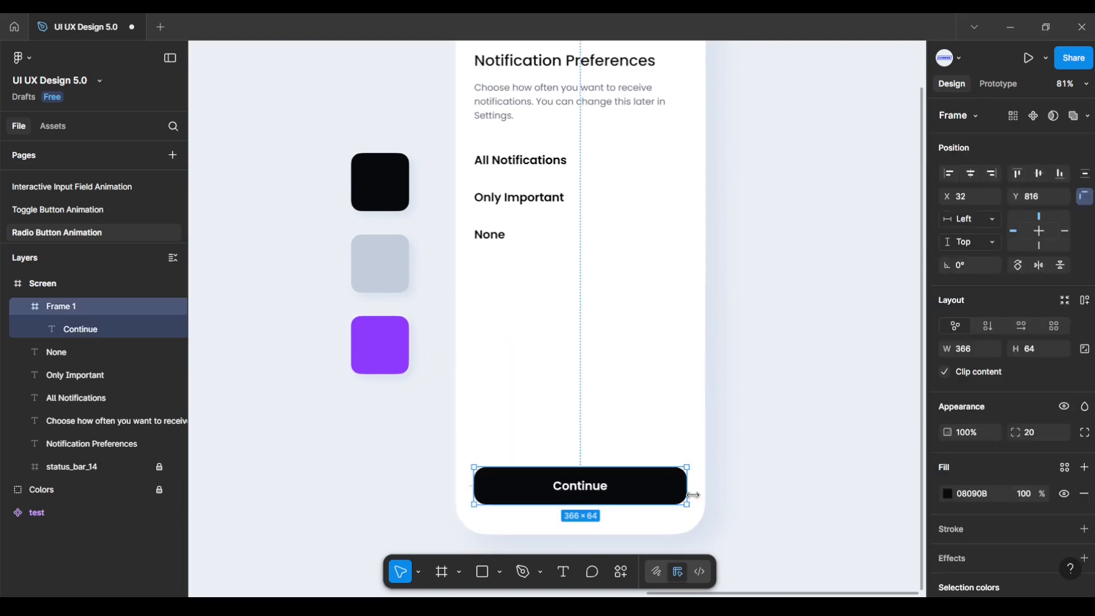
pyautogui.press('Down')
pyautogui.press('Down')
pyautogui.press('Down')
pyautogui.press('Down')
pyautogui.press('Down')
pyautogui.press('Down')
pyautogui.press('Down')
pyautogui.press('Down')
pyautogui.press('Down')
pyautogui.press('Down')
pyautogui.press('Down')
pyautogui.press('Down')
pyautogui.press('Down')
pyautogui.press('Down')
pyautogui.press('Down')
pyautogui.press('Down')
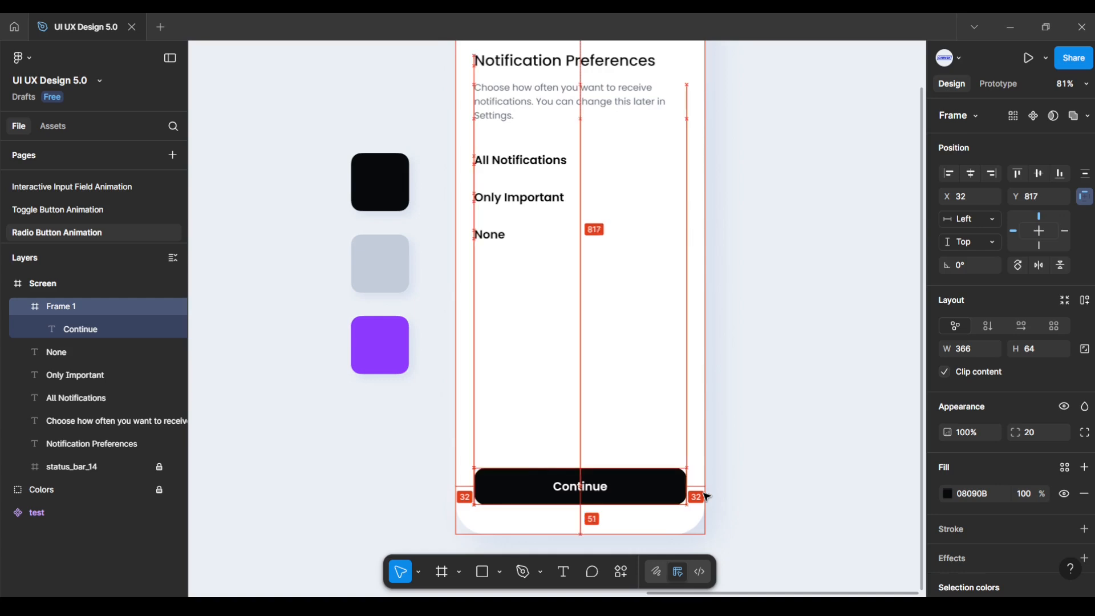
pyautogui.press('Down')
pyautogui.press('Down')
pyautogui.press('Down')
pyautogui.press('Down')
pyautogui.press('Down')
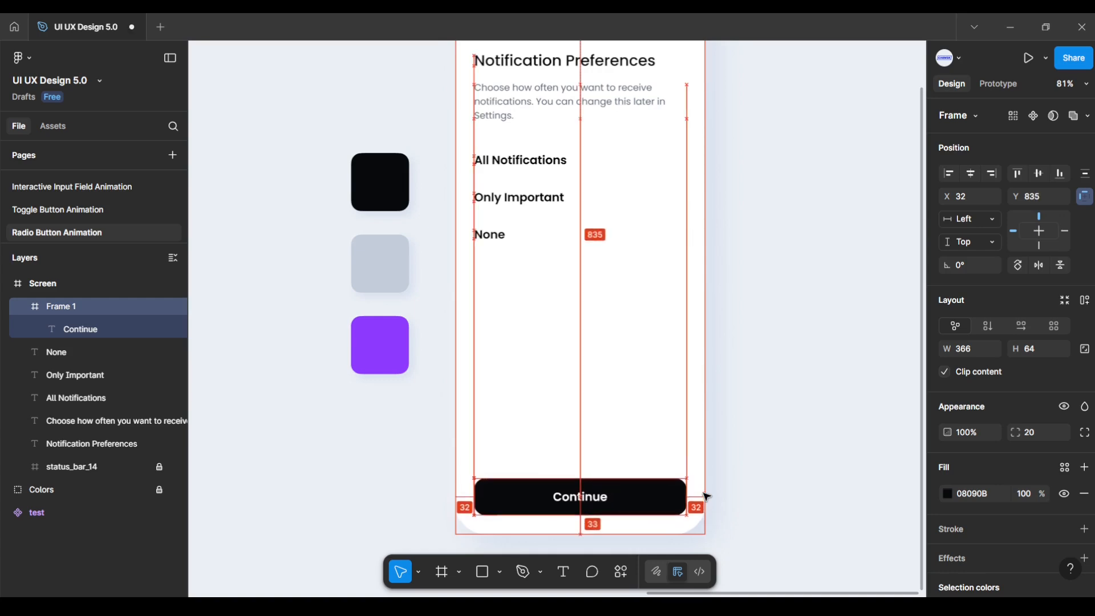
pyautogui.click(706, 504)
# Step: Draw a new 36×164 frame beside the phone screen
pyautogui.click(442, 571)
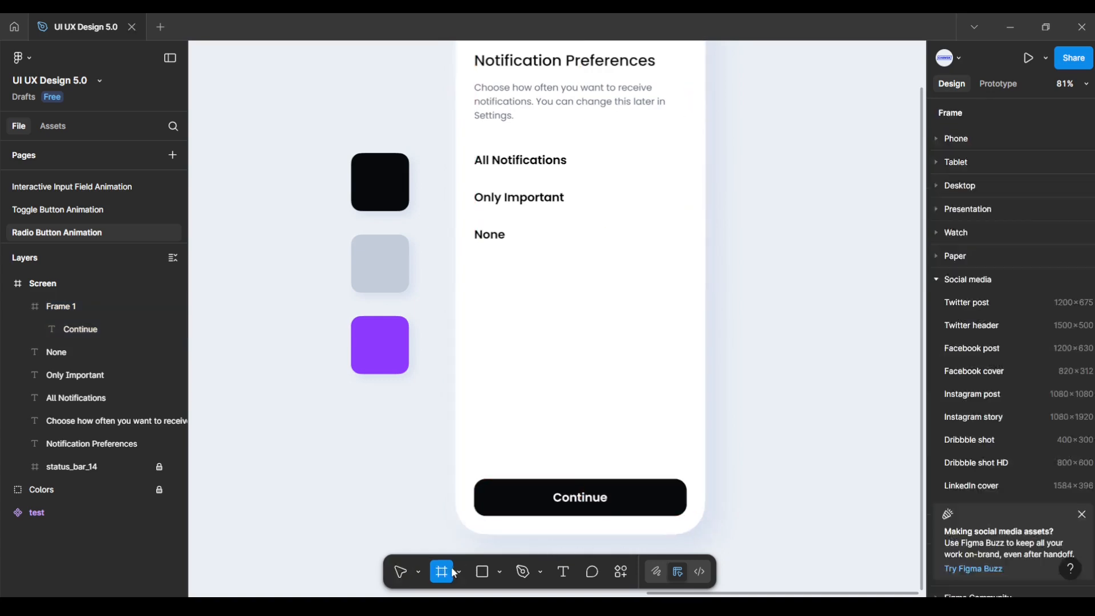
pyautogui.moveTo(800, 297); pyautogui.dragTo(696, 348)
pyautogui.scroll(-1, 694, 337)
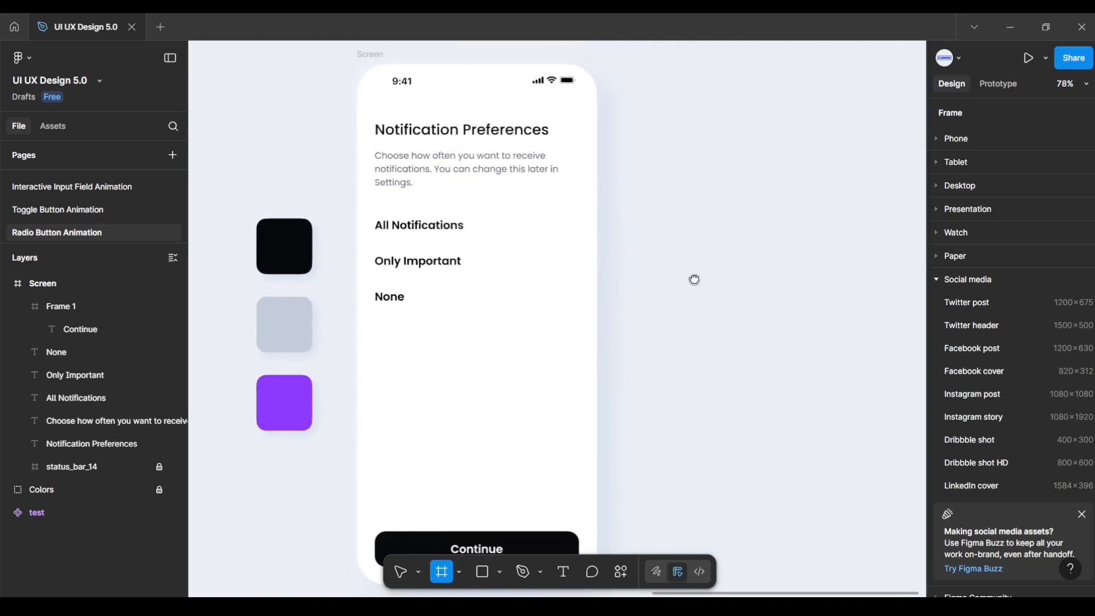
pyautogui.moveTo(694, 279)
pyautogui.mouseDown()
pyautogui.moveTo(647, 286)
pyautogui.moveTo(665, 420)
pyautogui.moveTo(656, 393)
pyautogui.mouseUp()
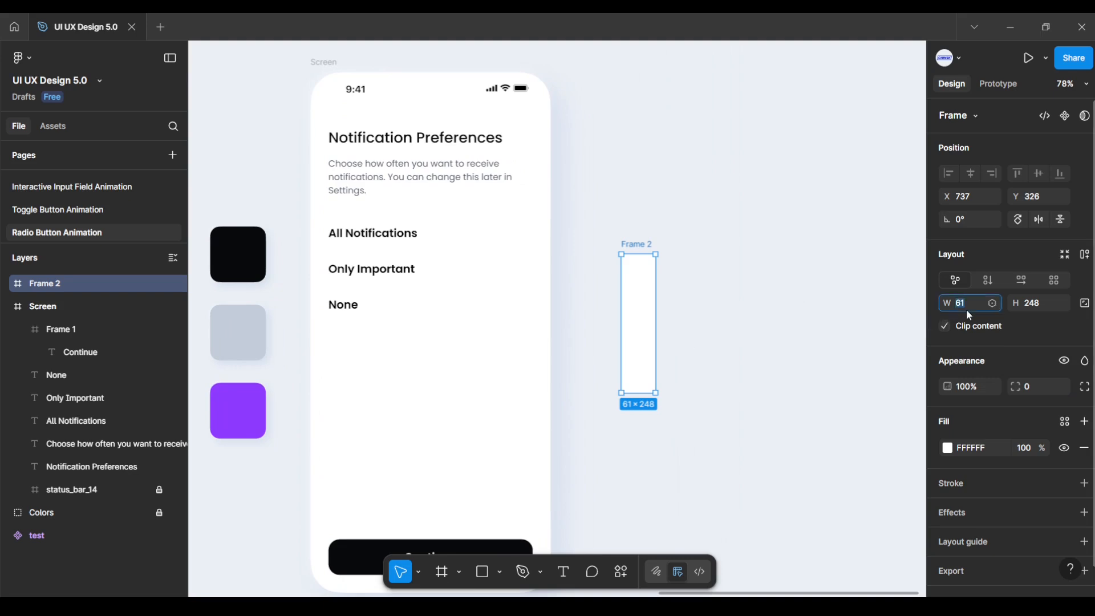
pyautogui.press('Return')
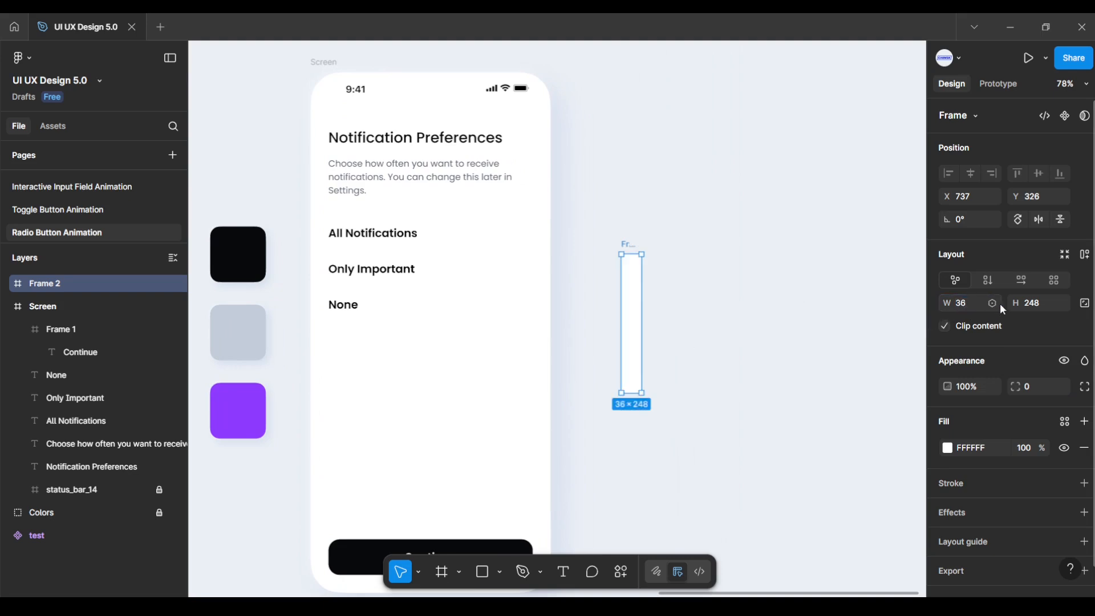
pyautogui.click(1047, 308)
pyautogui.write('164')
pyautogui.press('Return')
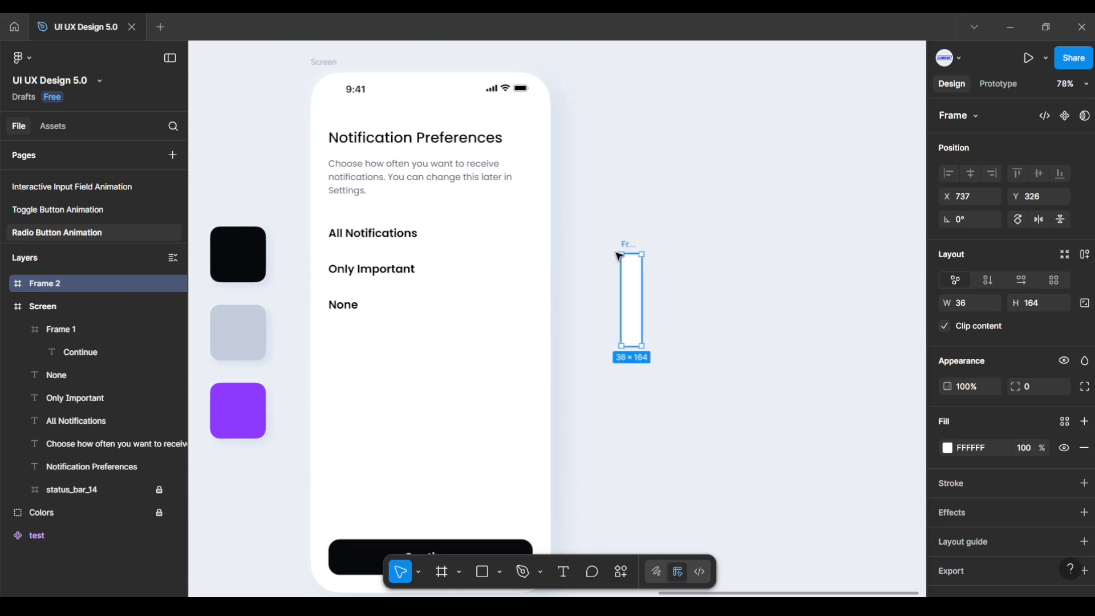
# Step: Rename the new frame to 'Radio Buttons'
pyautogui.scroll(5, 605, 244)
pyautogui.scroll(3, 609, 246)
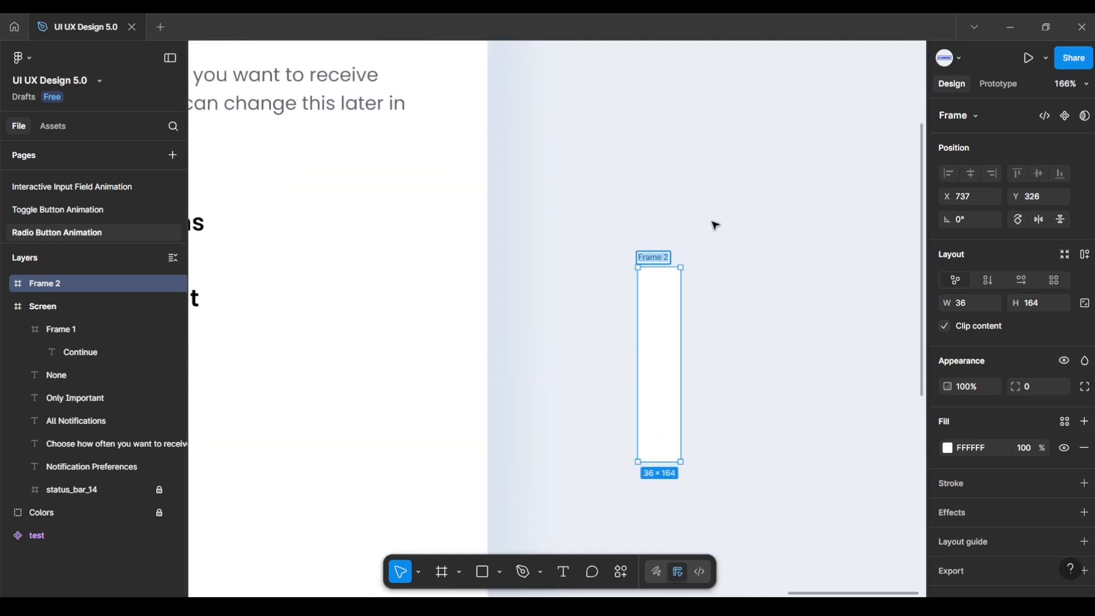
pyautogui.write('R')
pyautogui.press('Return')
pyautogui.scroll(12, 708, 266)
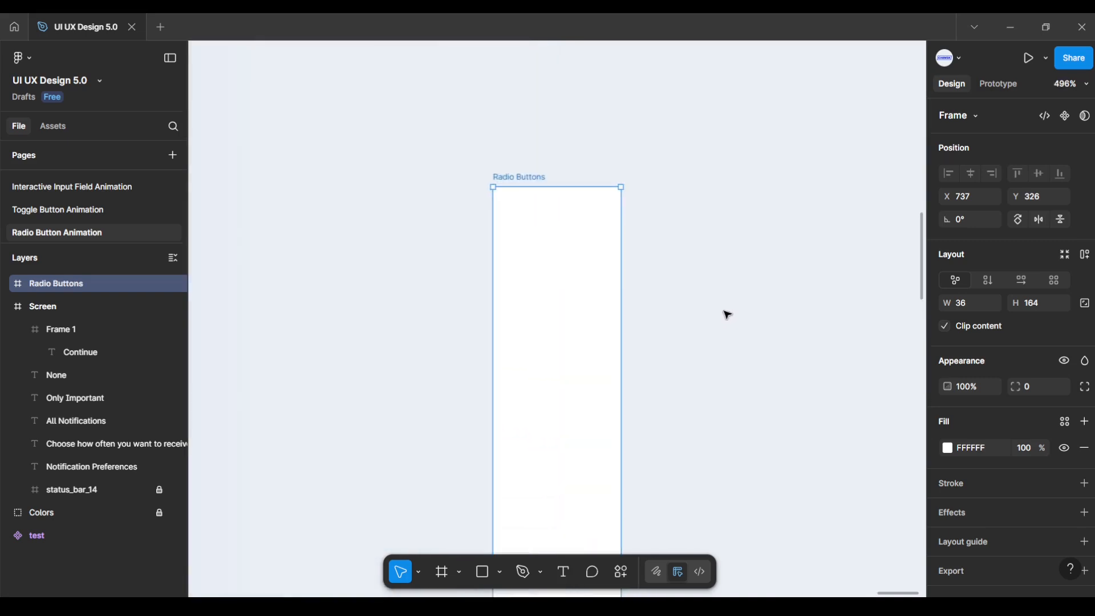
pyautogui.click(768, 303)
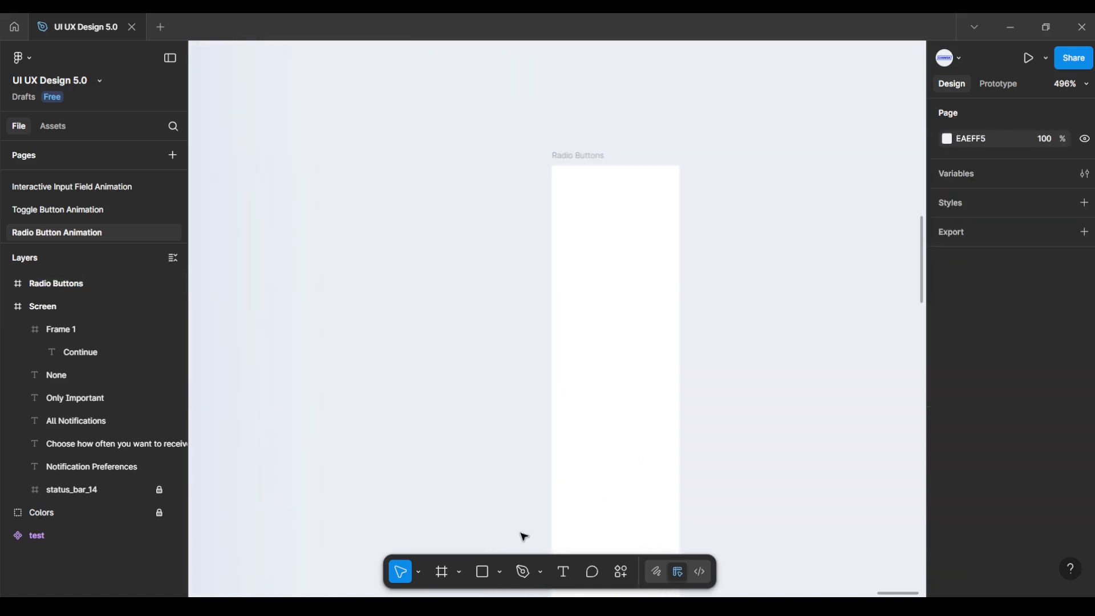
# Step: Draw a 32×32 ellipse and place it at the top of the Radio Buttons frame
pyautogui.click(499, 572)
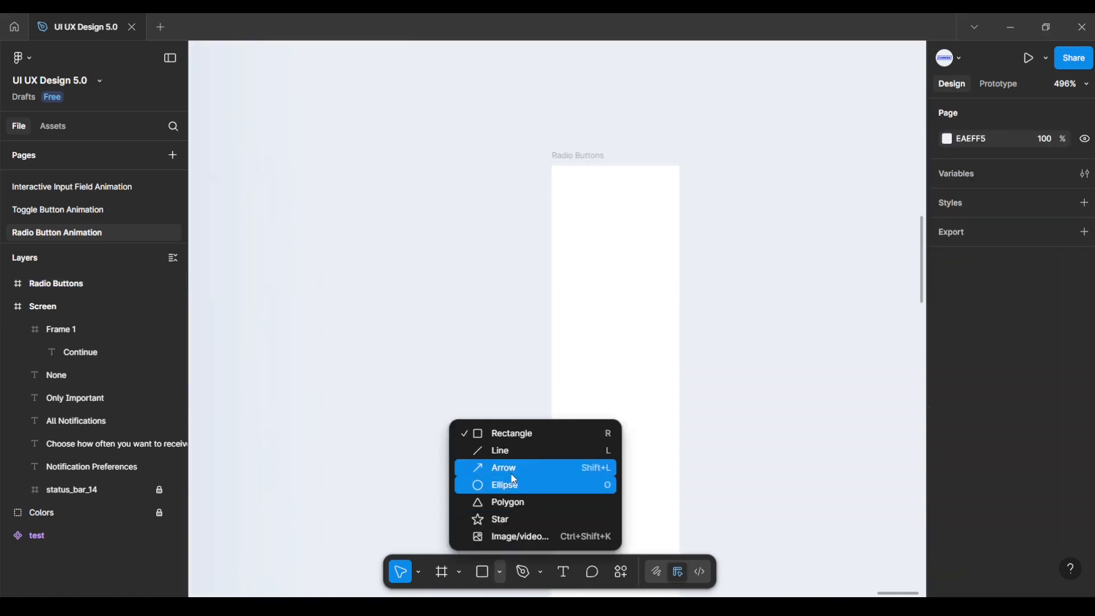
pyautogui.click(507, 487)
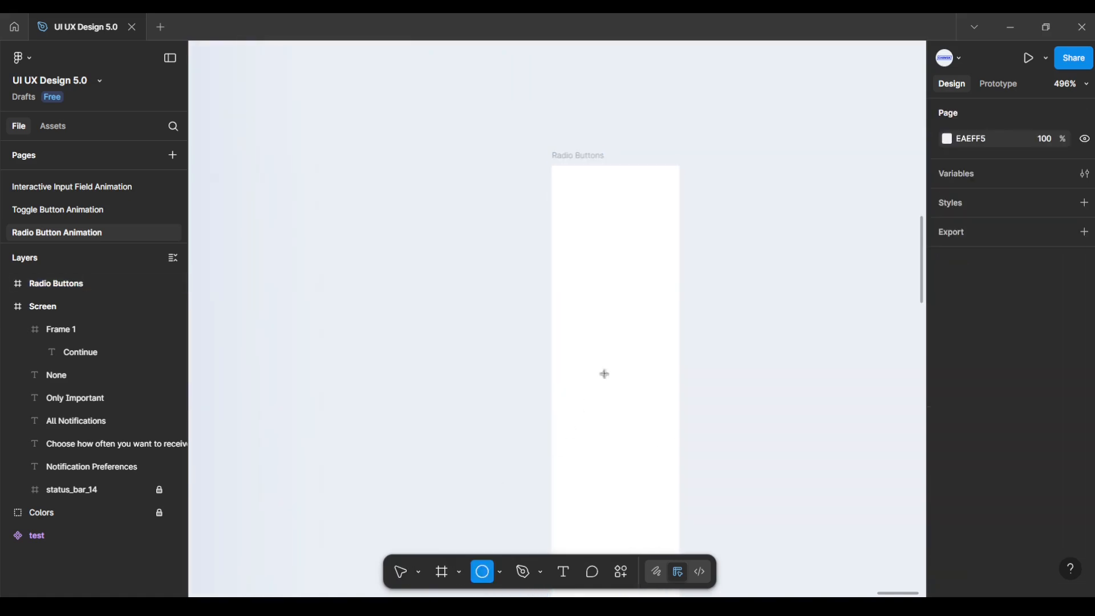
pyautogui.click(797, 287)
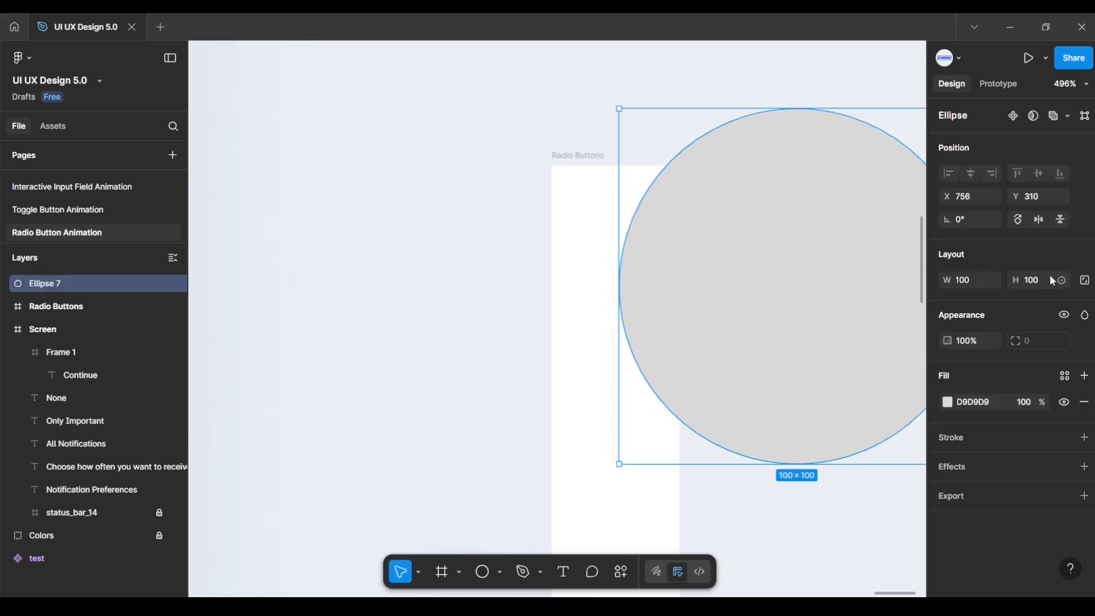
pyautogui.click(975, 281)
pyautogui.write('32')
pyautogui.press('Return')
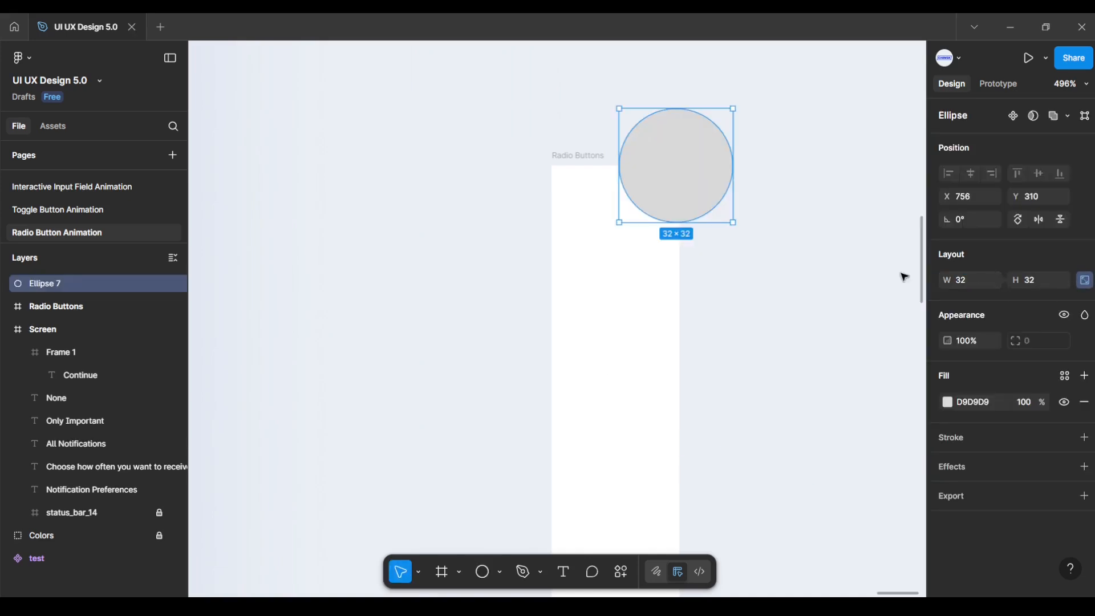
pyautogui.moveTo(691, 181); pyautogui.dragTo(638, 238)
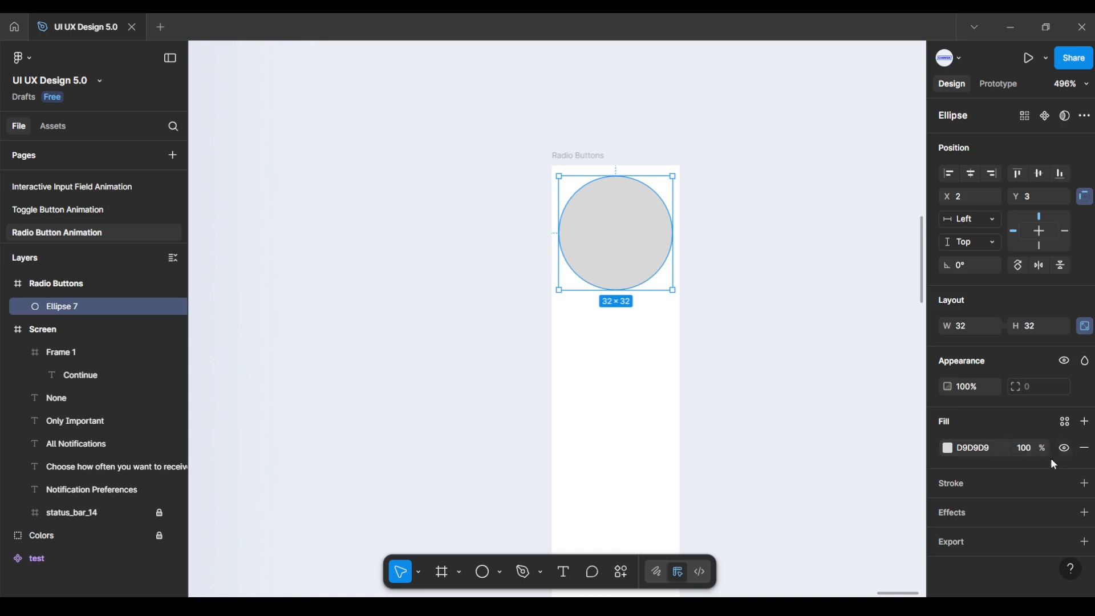
# Step: Give the circle a 2 px outside stroke
pyautogui.click(1084, 483)
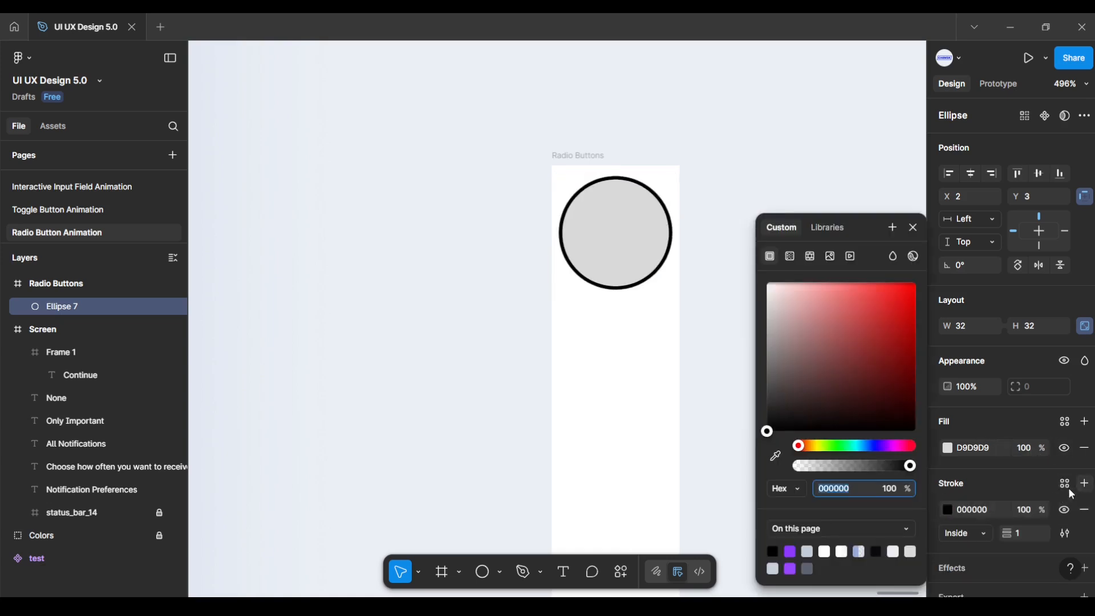
pyautogui.click(986, 533)
pyautogui.click(986, 550)
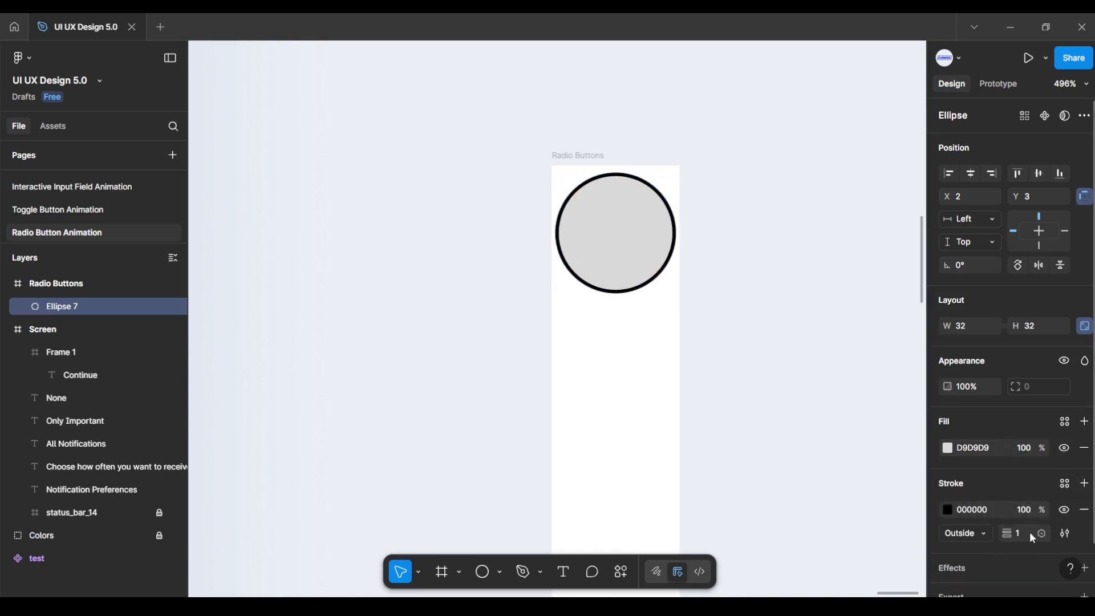
pyautogui.write('2')
pyautogui.press('Return')
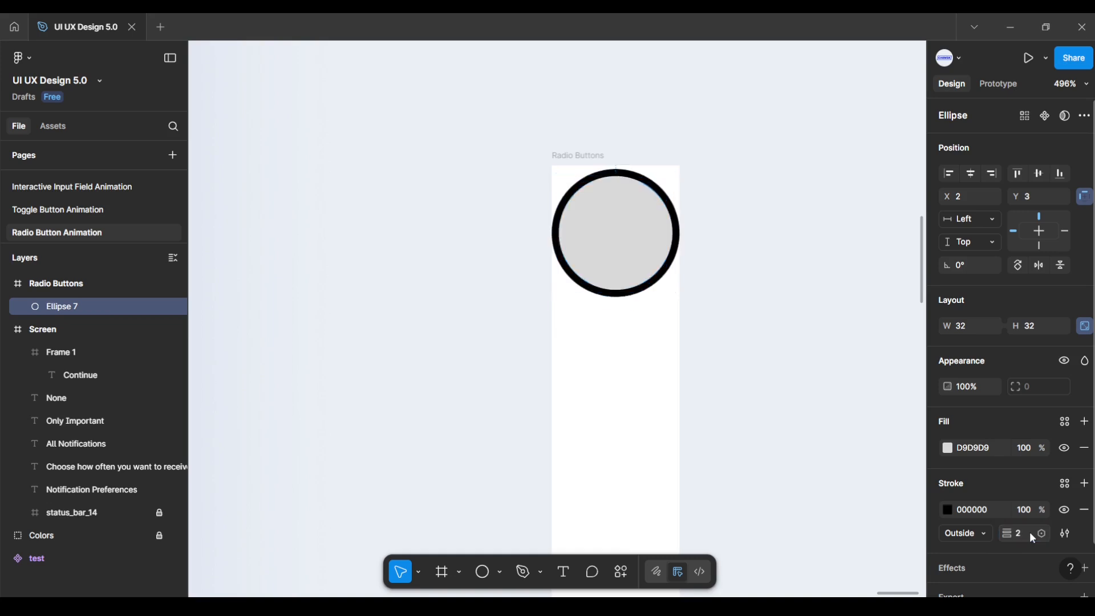
# Step: Set the stroke colour to the light grey C2CDDA swatch
pyautogui.click(949, 511)
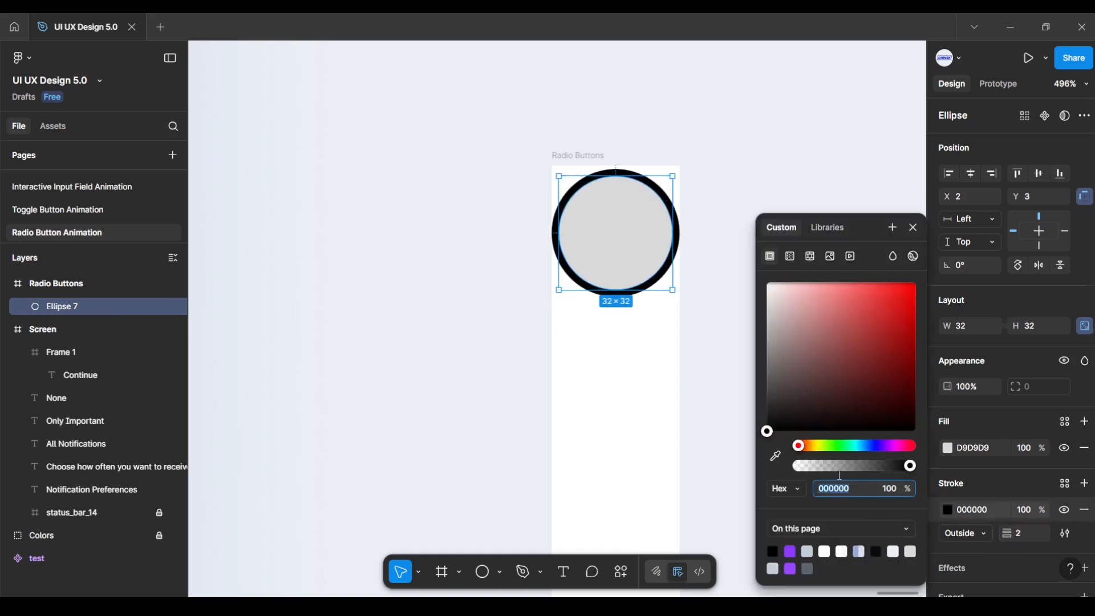
pyautogui.click(776, 457)
pyautogui.scroll(-5, 496, 367)
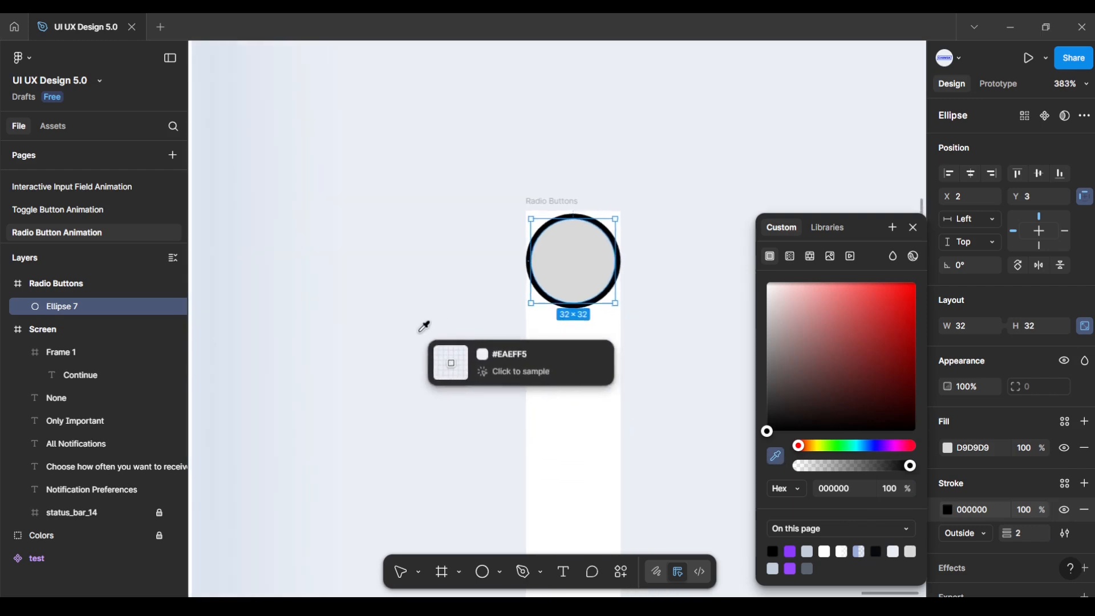
pyautogui.scroll(-6, 532, 305)
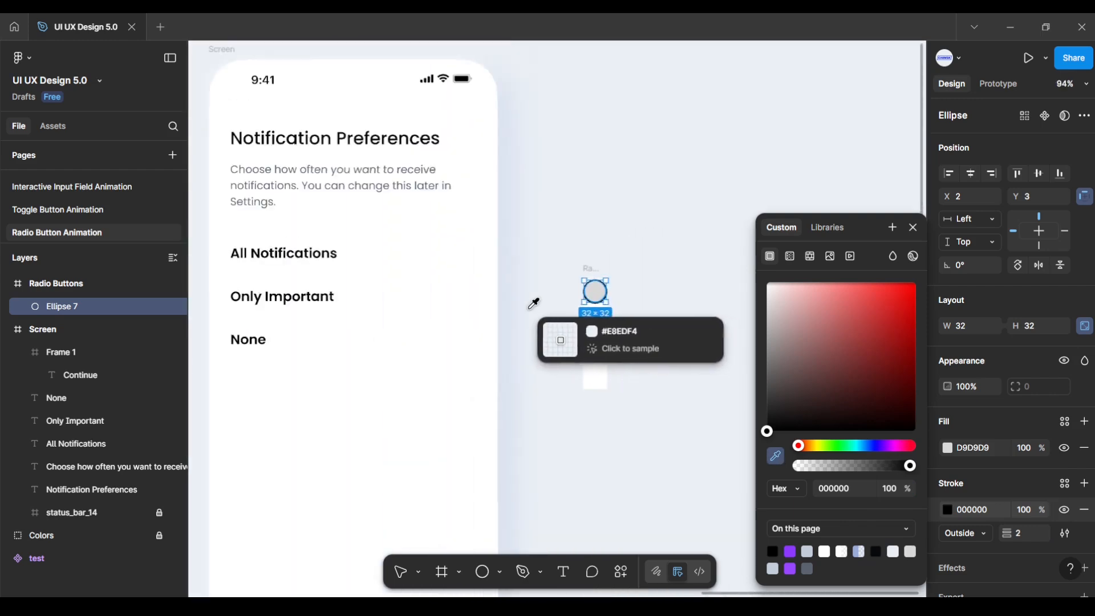
pyautogui.click(231, 352)
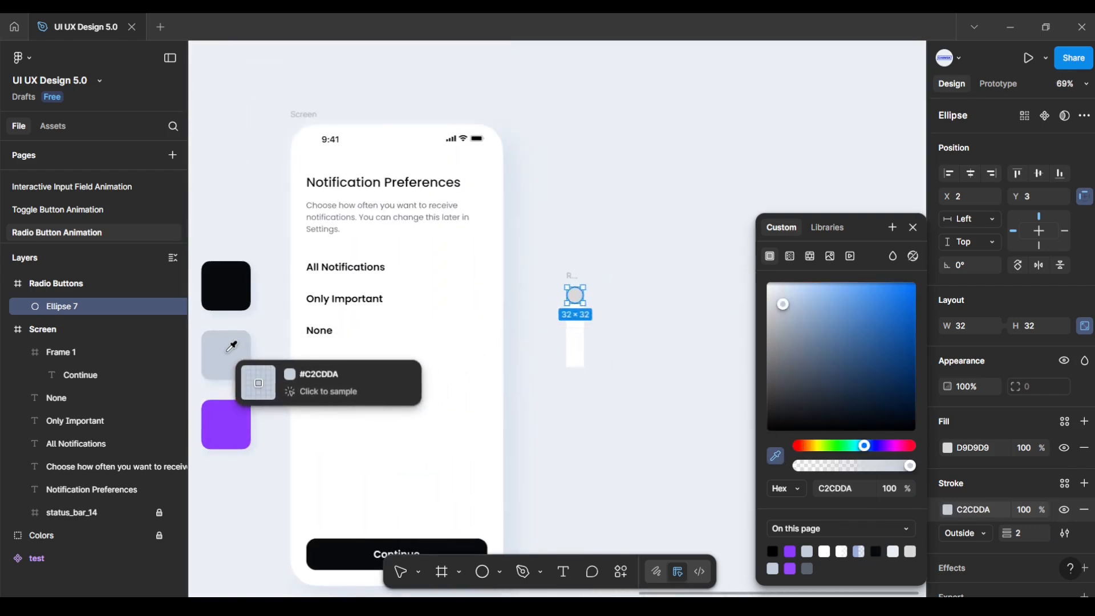
pyautogui.click(627, 315)
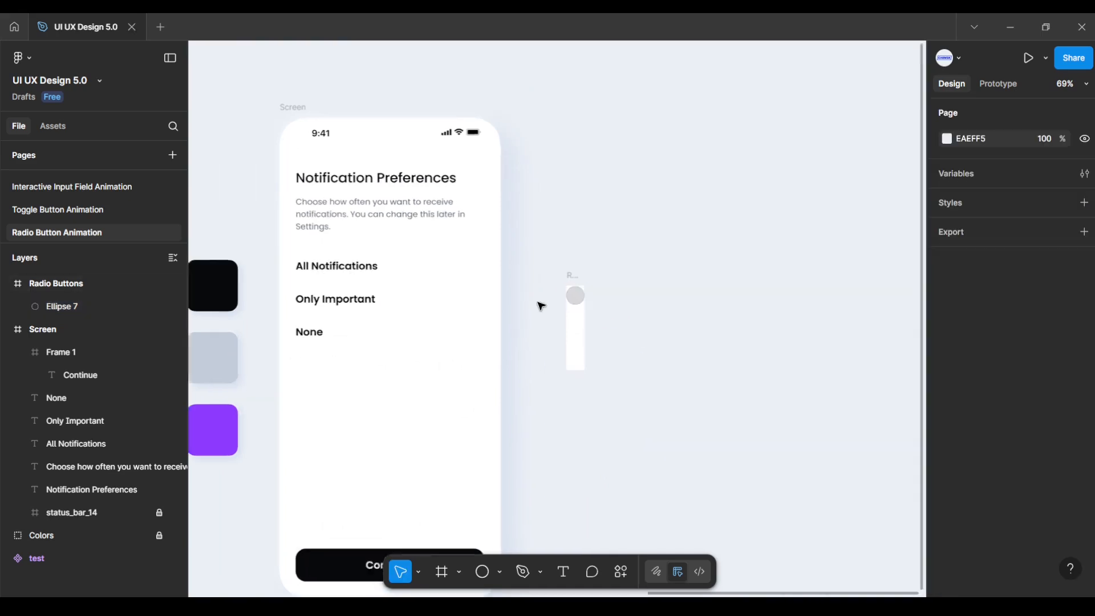
pyautogui.scroll(7, 545, 302)
pyautogui.scroll(3, 562, 303)
pyautogui.hscroll(3, 488, 313)
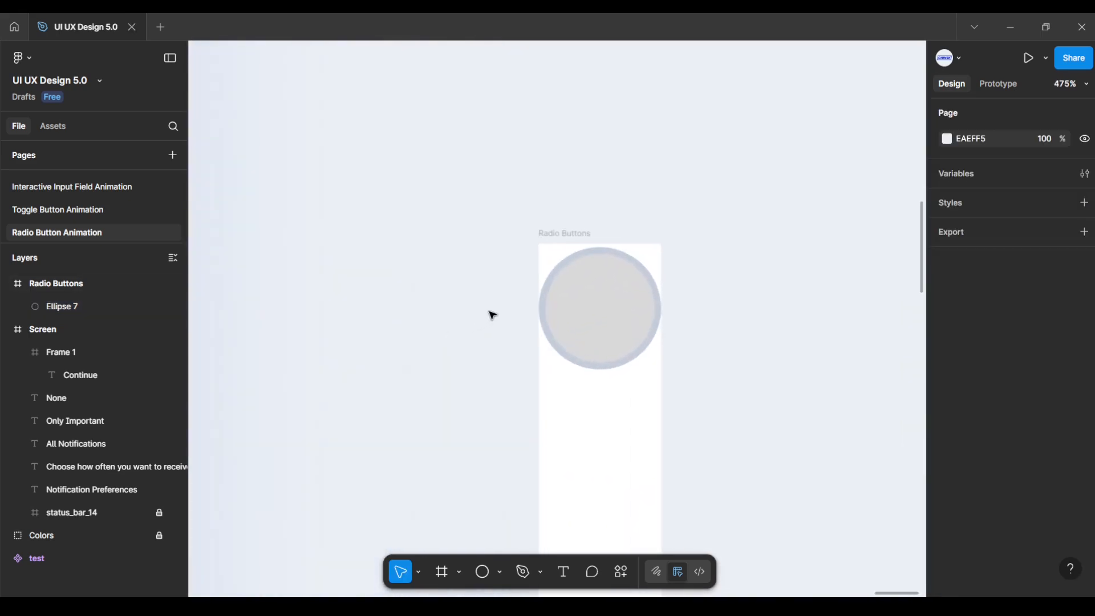
pyautogui.scroll(1, 641, 302)
# Step: Nudge the circle up 1 px and remove its fill, leaving an empty ring
pyautogui.click(640, 303)
pyautogui.press('Up')
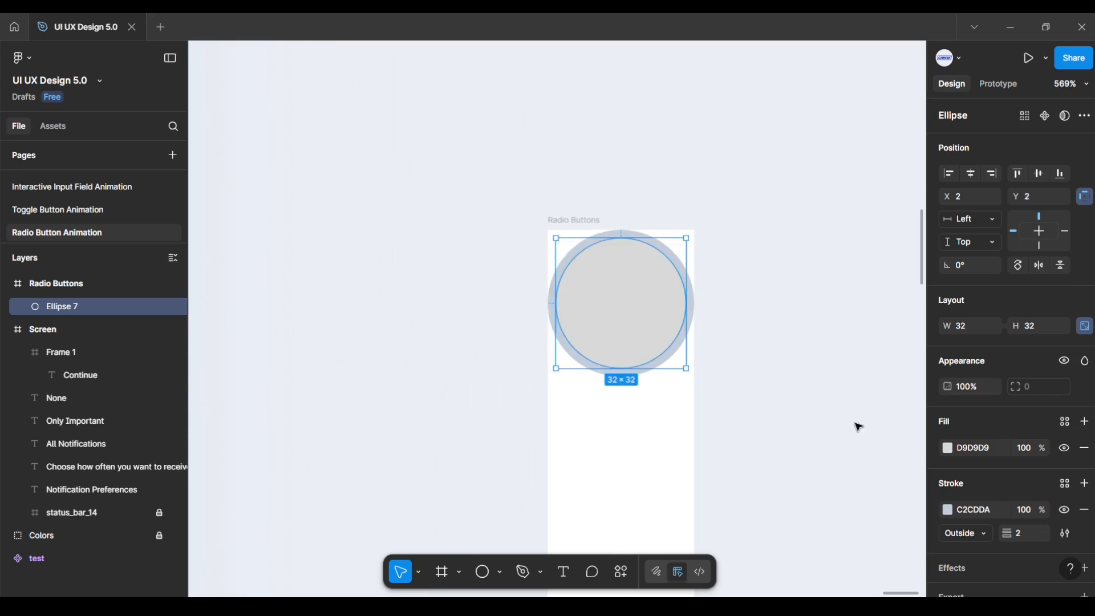
pyautogui.click(1083, 448)
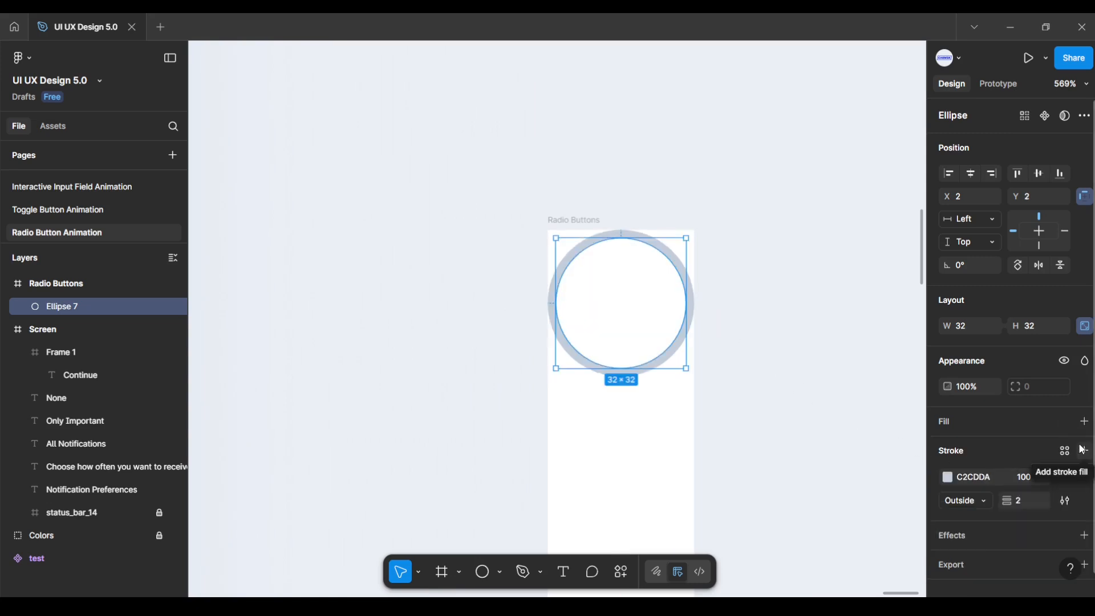
pyautogui.click(840, 465)
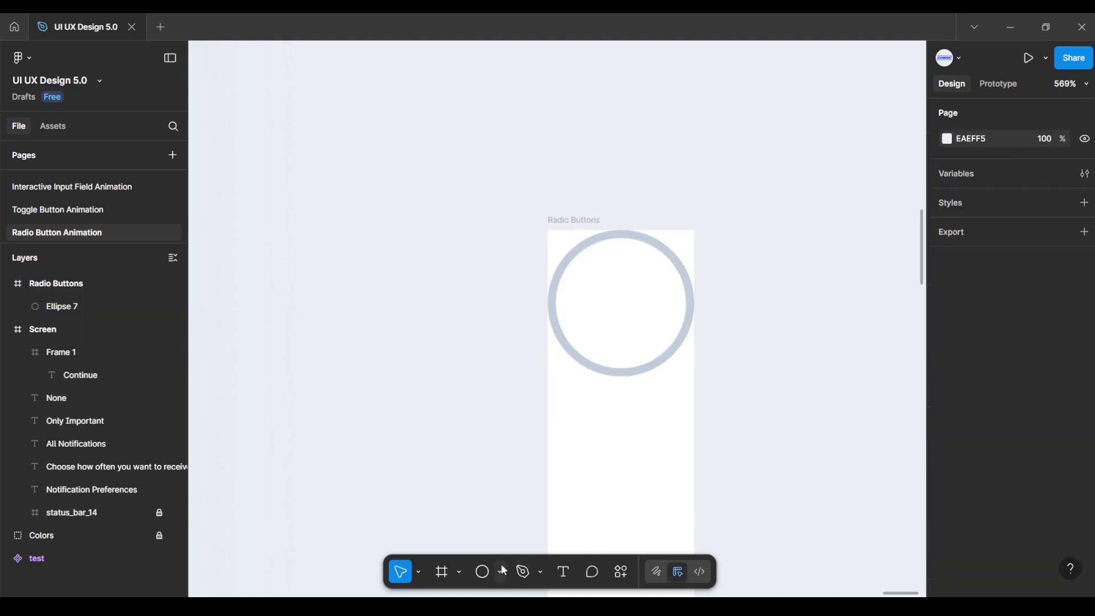
# Step: Draw a second circle, Ellipse 8, sized 24×24 with locked proportions
pyautogui.click(483, 572)
pyautogui.click(413, 417)
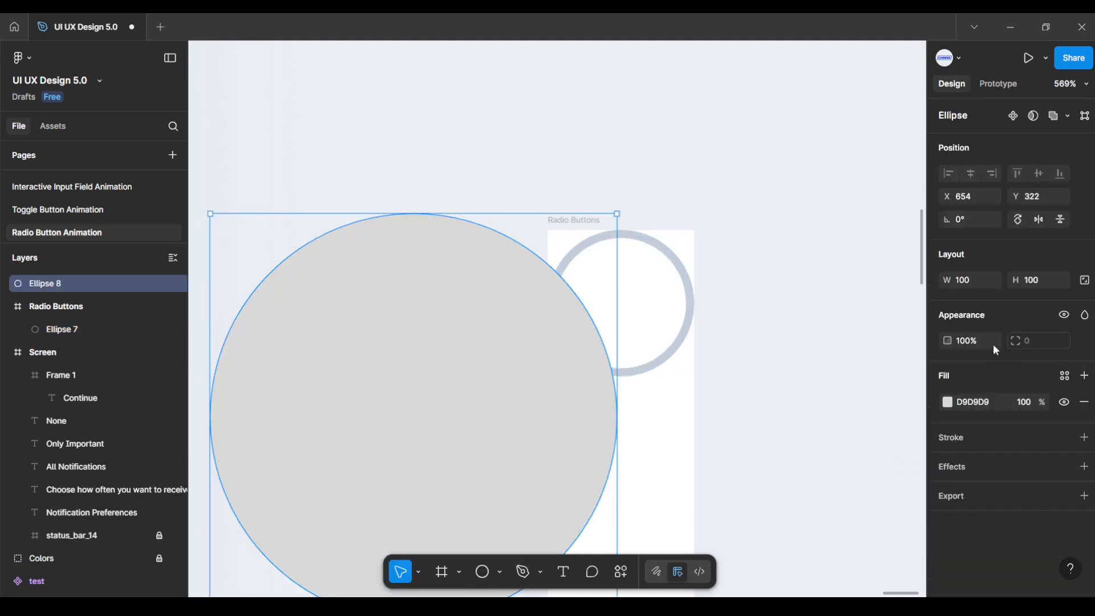
pyautogui.click(1084, 281)
pyautogui.press('Return')
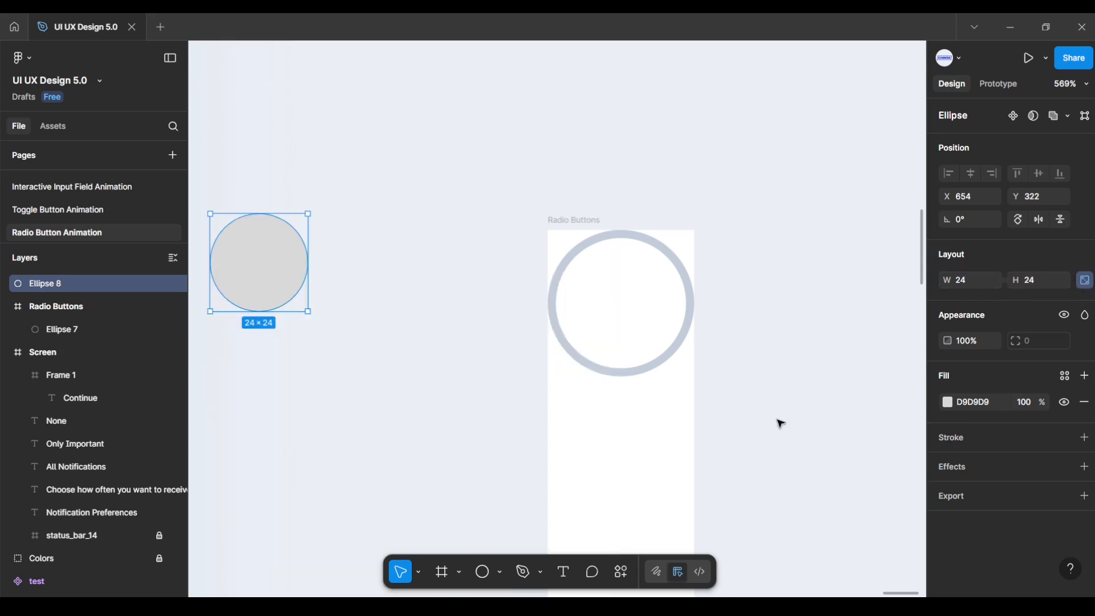
# Step: Fill the new inner circle with the purple 8E39FF swatch colour sampled from the canvas
pyautogui.scroll(-3, 440, 430)
pyautogui.moveTo(442, 430); pyautogui.dragTo(659, 359)
pyautogui.scroll(-4, 619, 390)
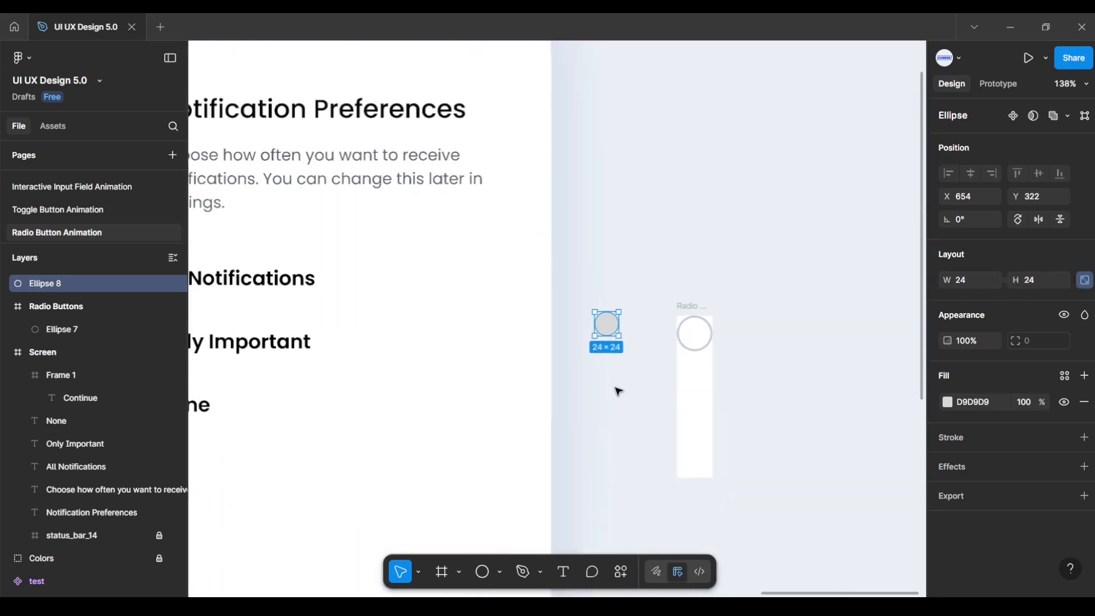
pyautogui.moveTo(619, 391); pyautogui.dragTo(781, 346)
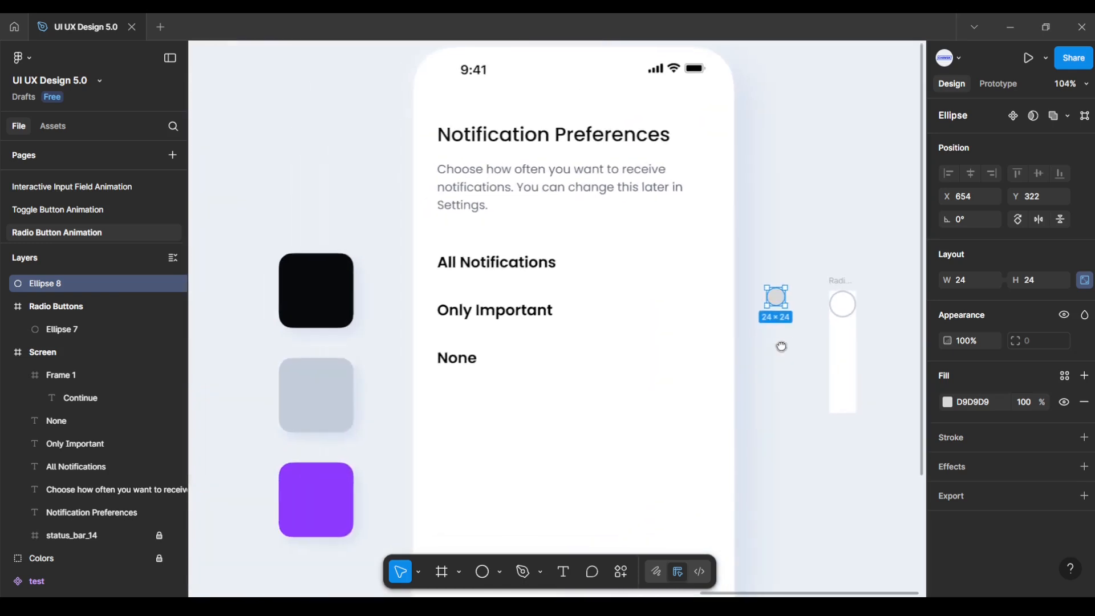
pyautogui.click(947, 402)
pyautogui.click(775, 455)
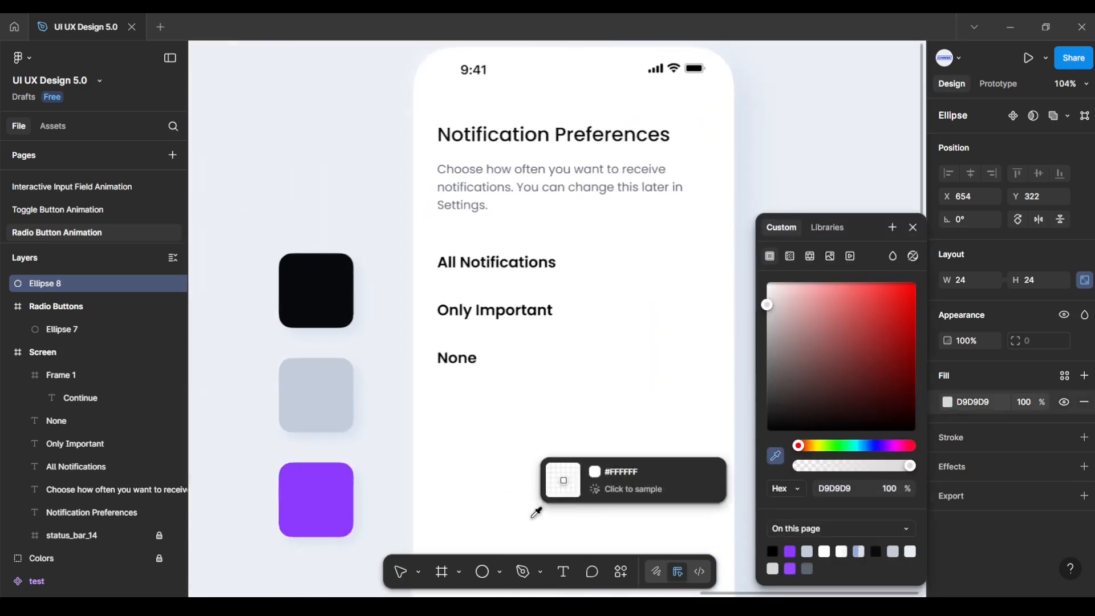
pyautogui.click(319, 501)
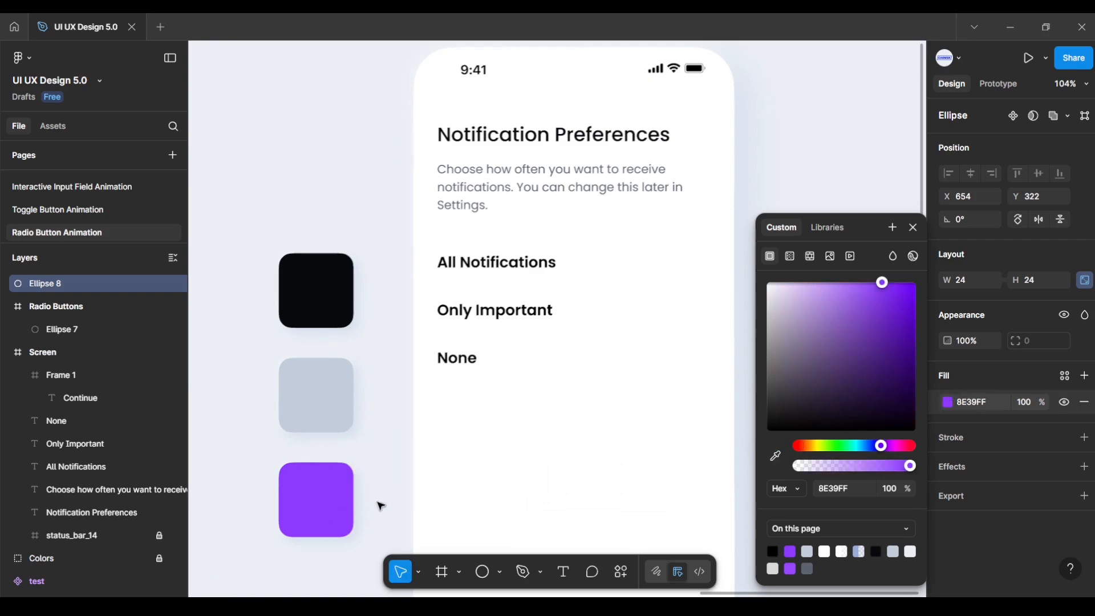
pyautogui.click(744, 391)
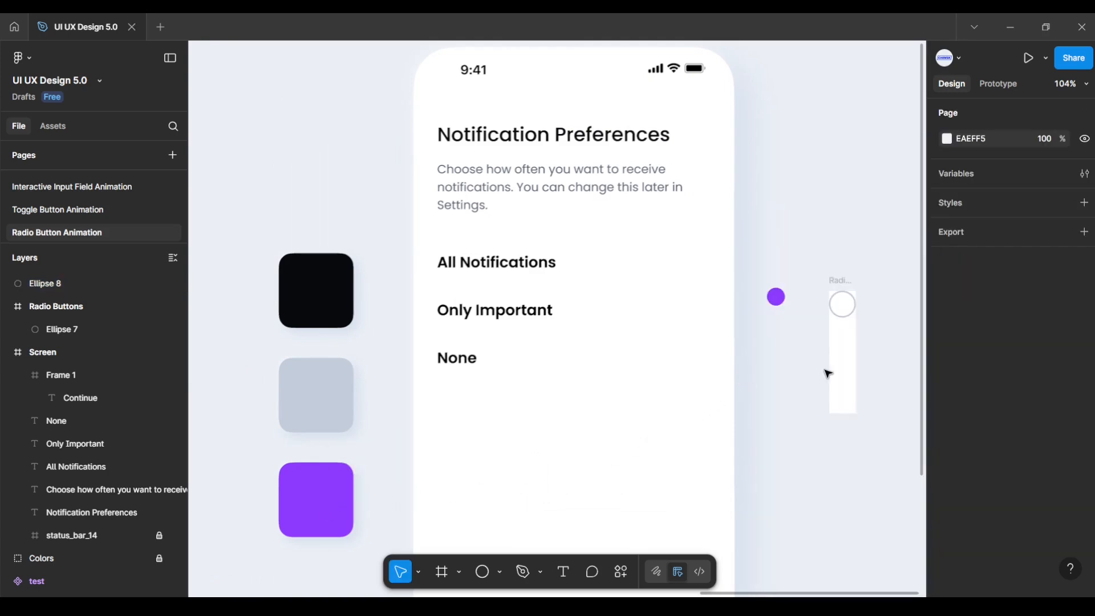
# Step: Centre the purple dot horizontally inside the grey ring, X 6 with a Center constraint
pyautogui.scroll(6, 867, 325)
pyautogui.moveTo(874, 330); pyautogui.dragTo(630, 270)
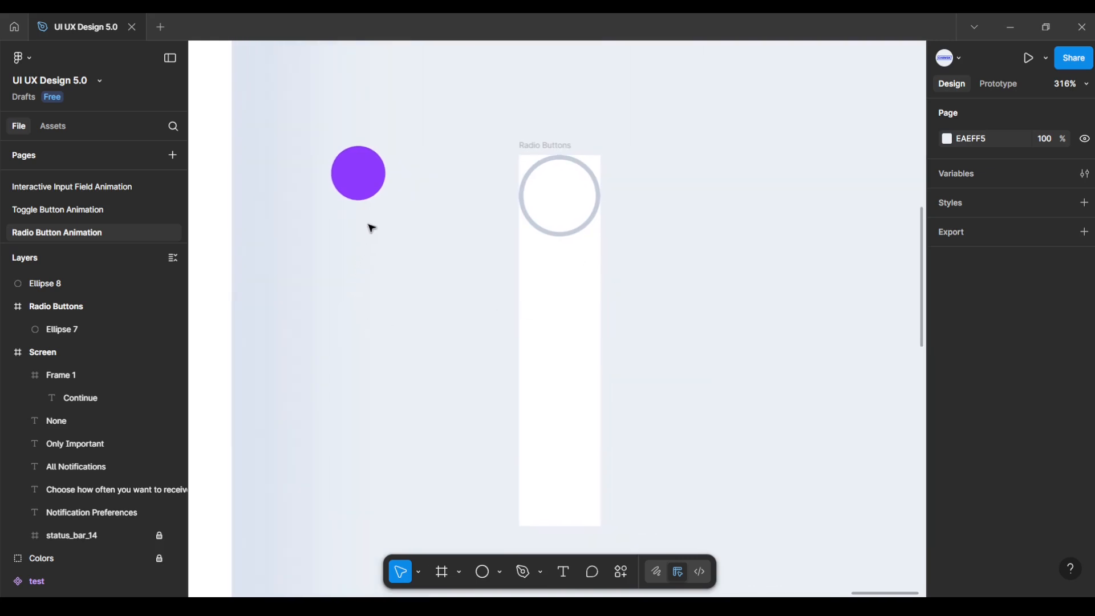
pyautogui.click(354, 183)
pyautogui.moveTo(361, 178); pyautogui.dragTo(567, 200)
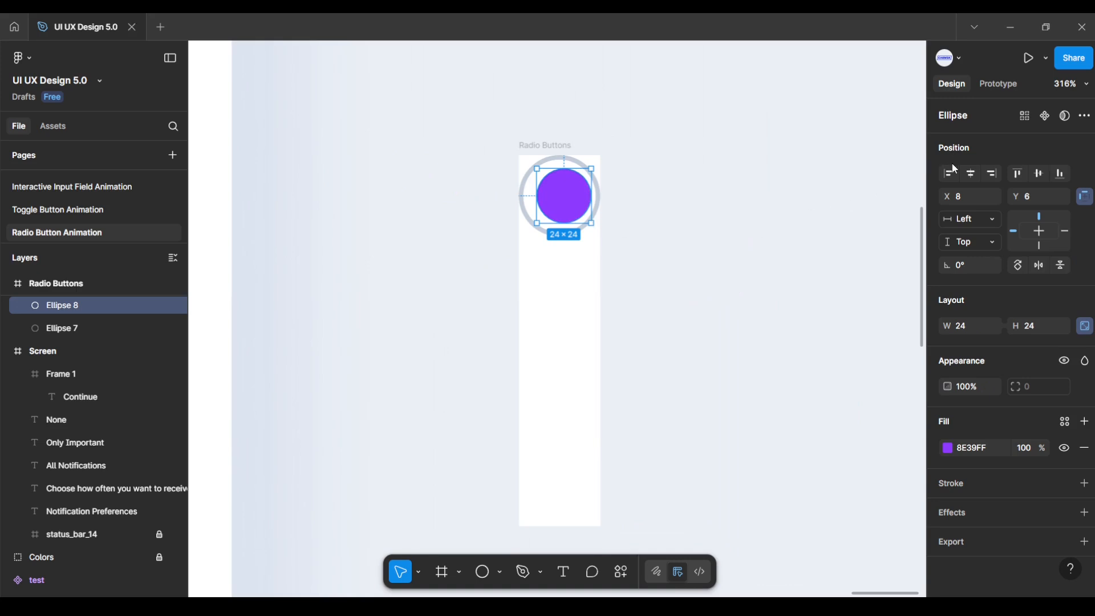
pyautogui.click(972, 174)
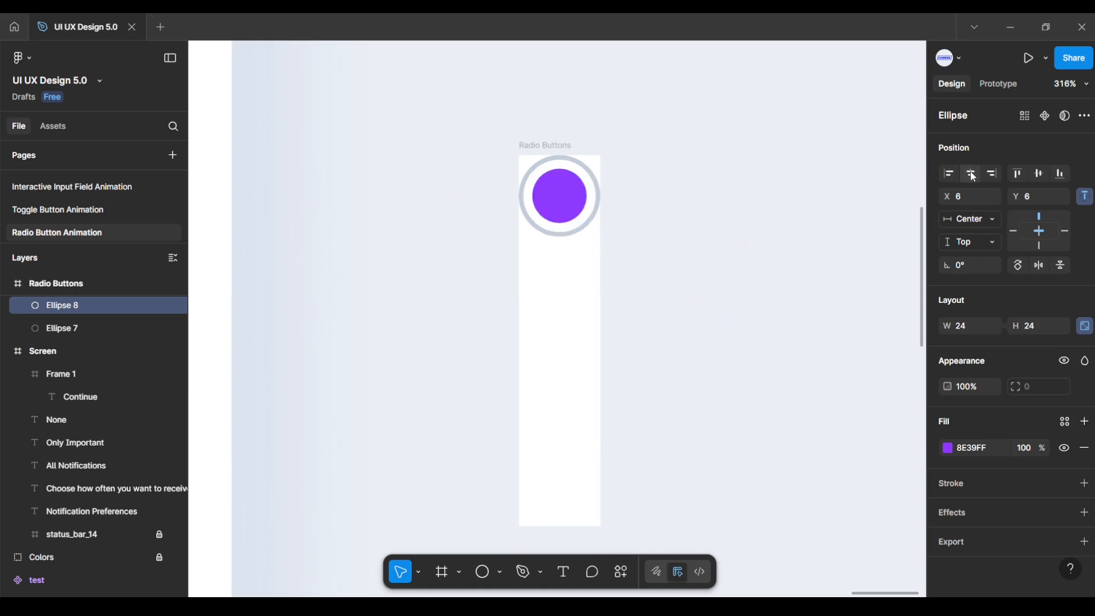
pyautogui.click(597, 195)
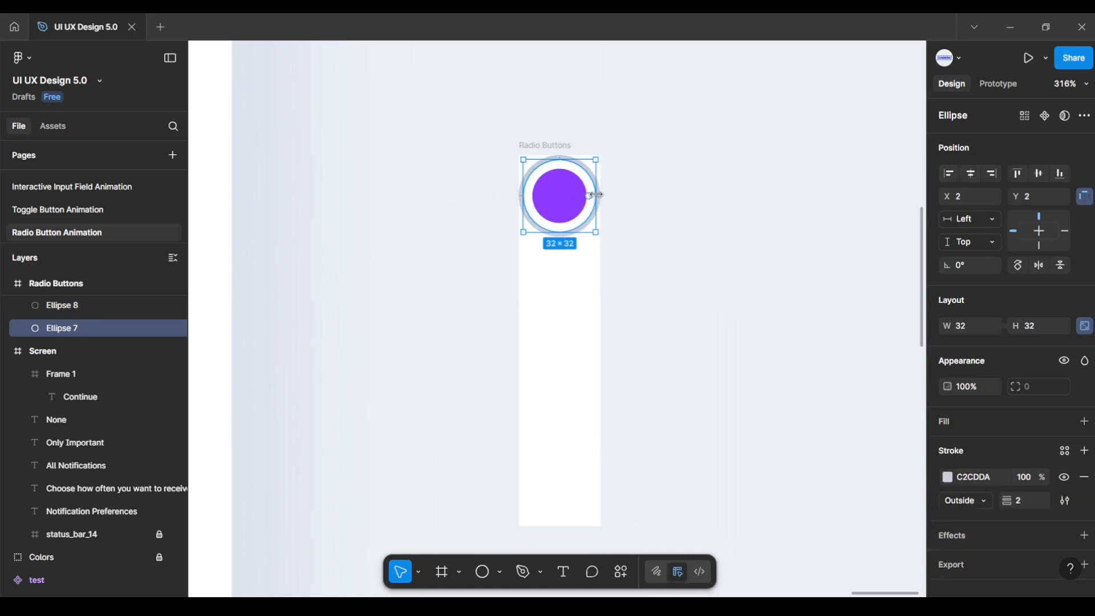
pyautogui.click(87, 306)
# Step: Group the grey ring and purple dot and name the group 'Radio Button'
pyautogui.keyDown('shift'); pyautogui.click(80, 324); pyautogui.keyUp('shift')
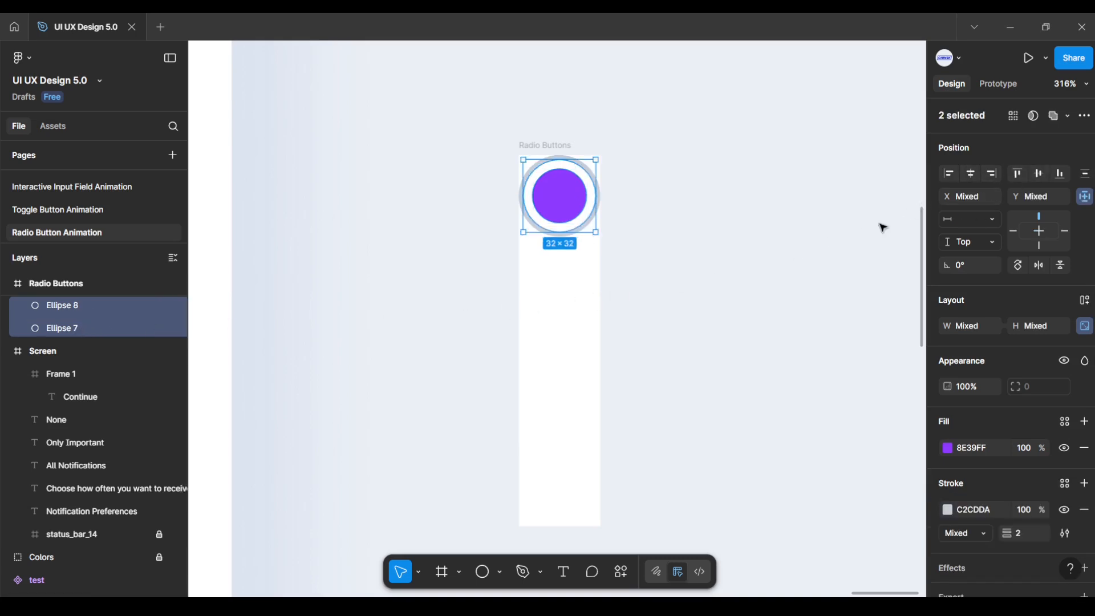
pyautogui.rightClick(567, 209)
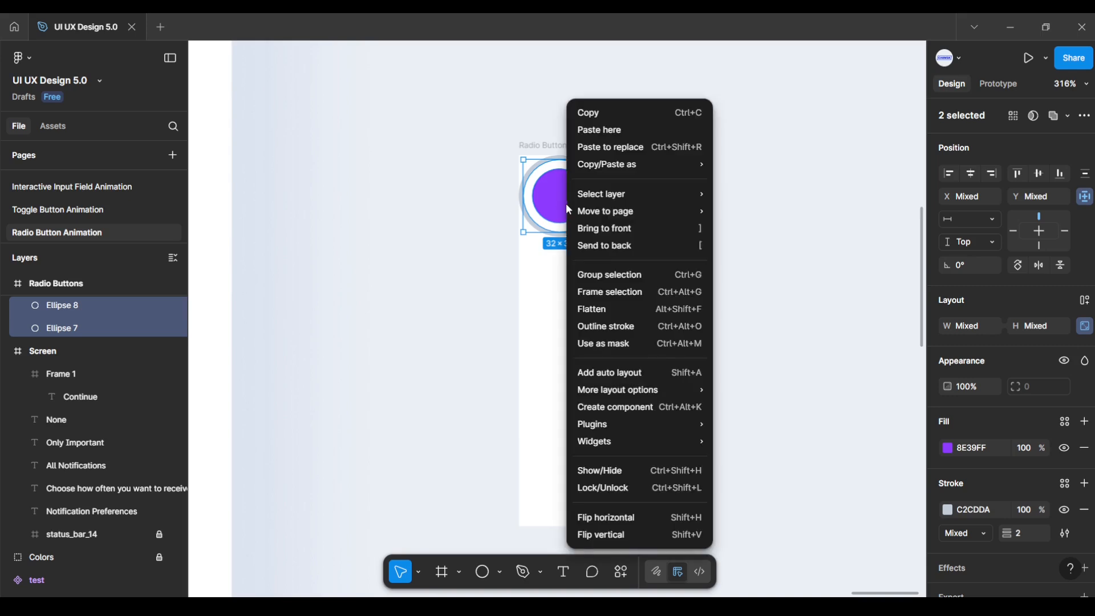
pyautogui.click(604, 275)
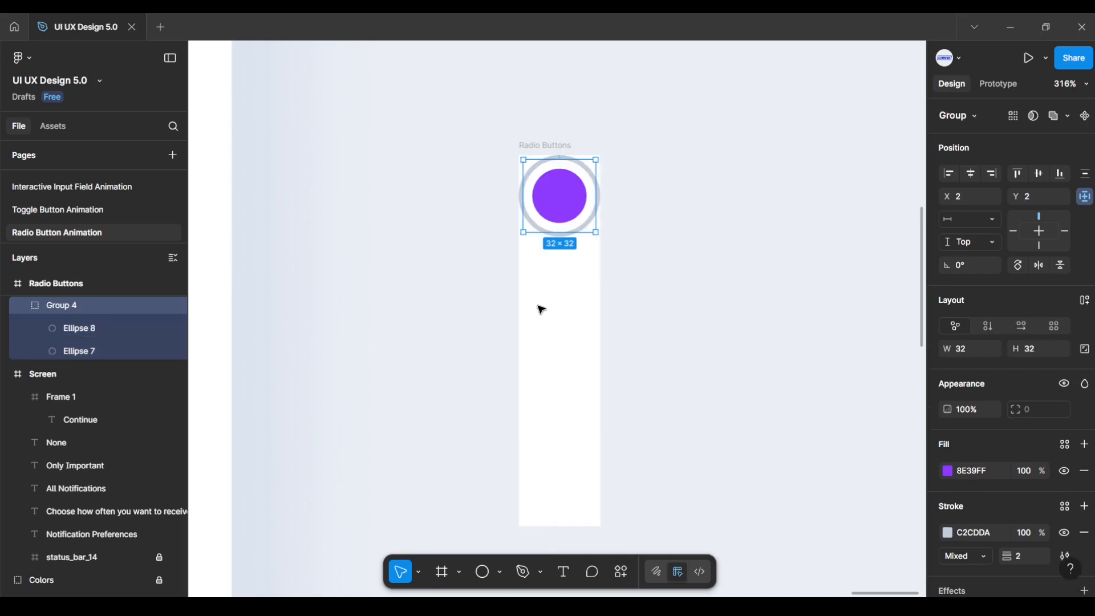
pyautogui.doubleClick(72, 308)
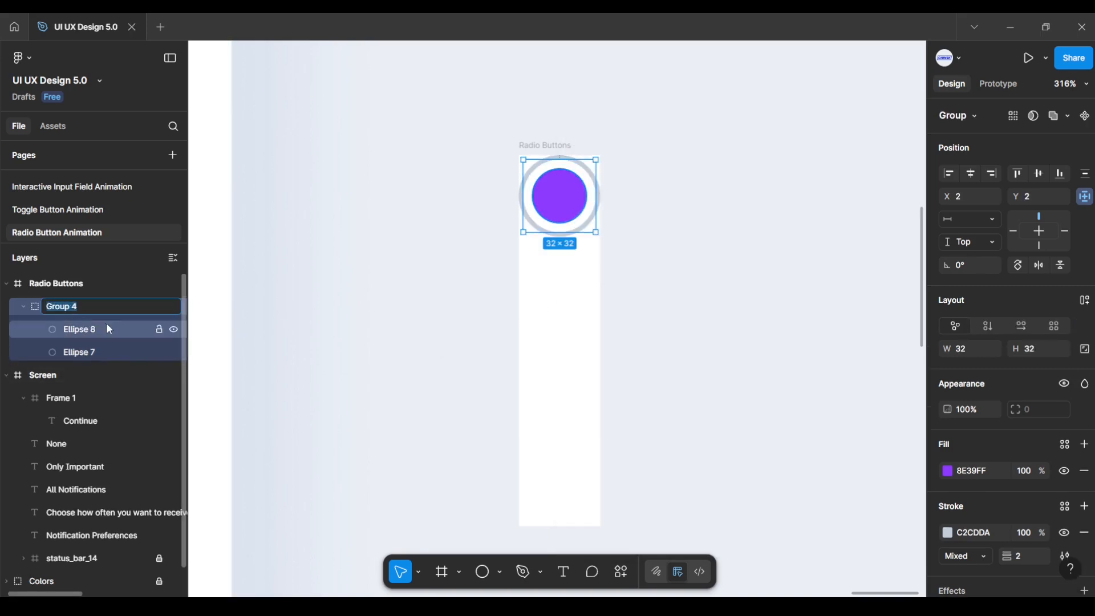
pyautogui.write('Radio Button')
pyautogui.press('Return')
# Step: Duplicate the Radio Button group lower down the frame, stacking copies 32 px apart
pyautogui.click(487, 305)
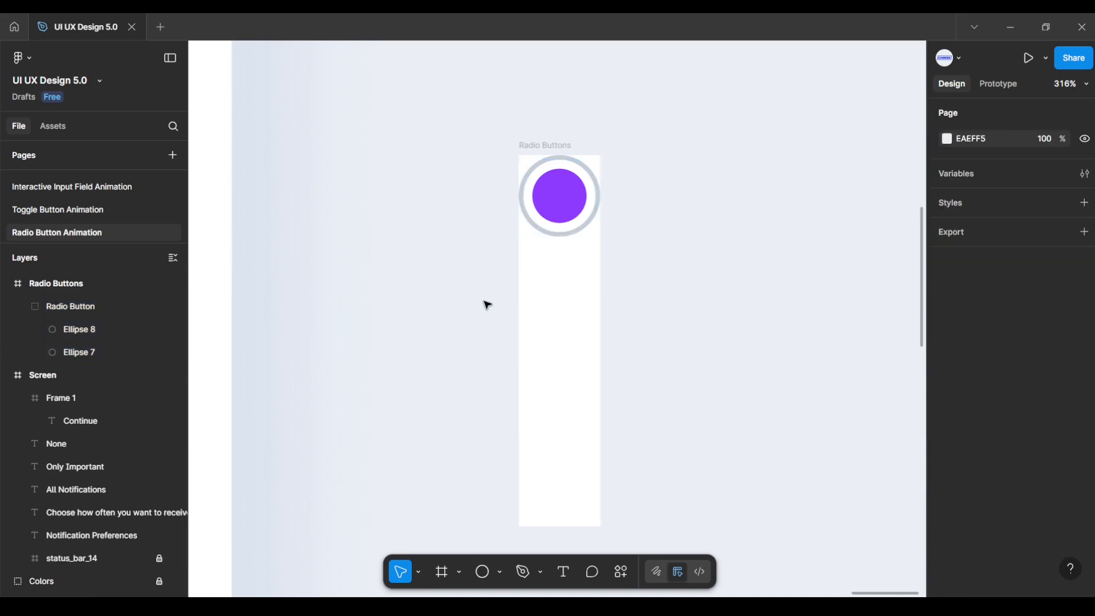
pyautogui.scroll(1, 638, 252)
pyautogui.moveTo(758, 261); pyautogui.dragTo(752, 226)
pyautogui.click(557, 176)
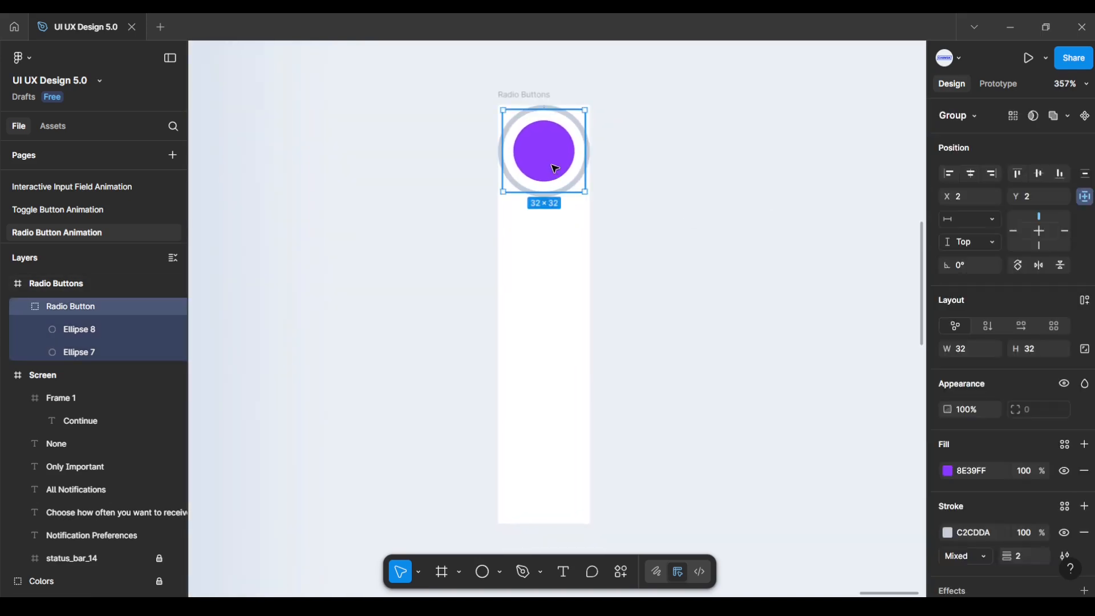
pyautogui.moveTo(556, 176); pyautogui.dragTo(563, 334)
# Step: Remove the white background fill from the Radio Buttons frame
pyautogui.click(481, 256)
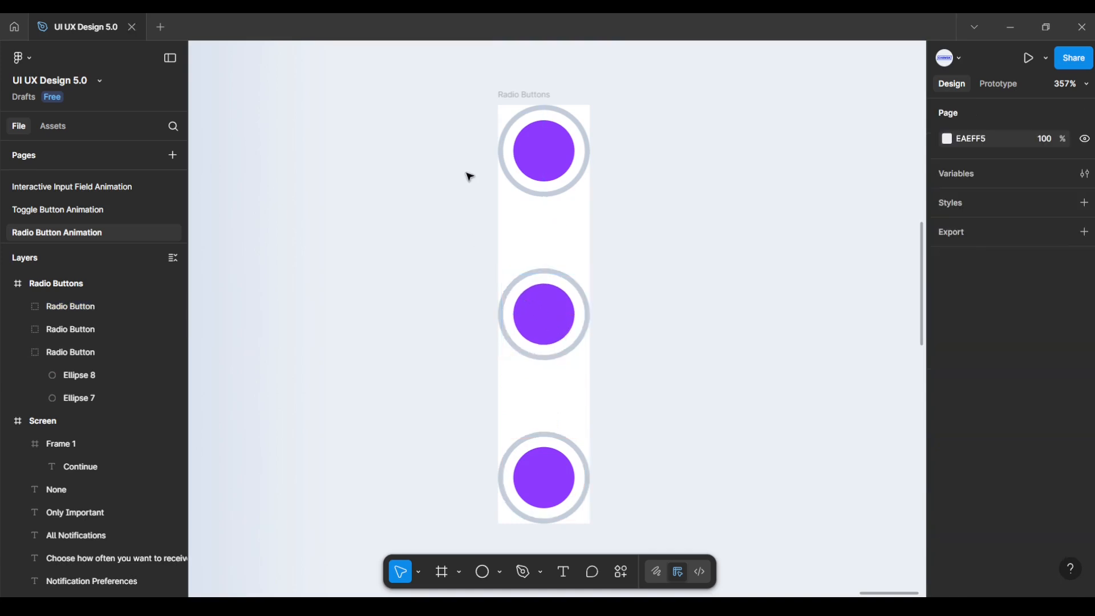
pyautogui.click(499, 96)
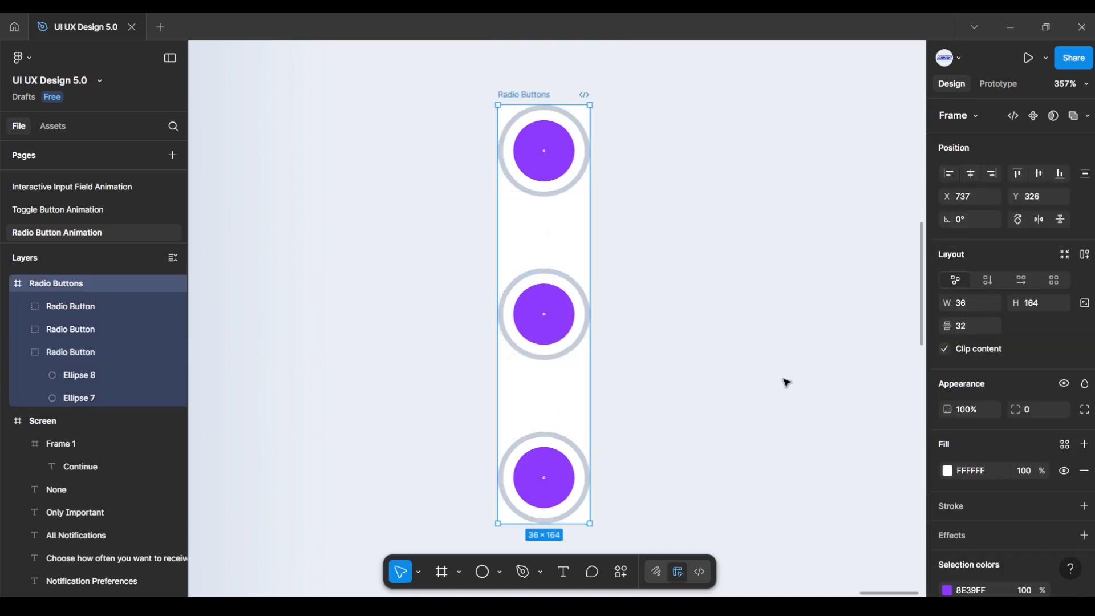
pyautogui.click(1084, 472)
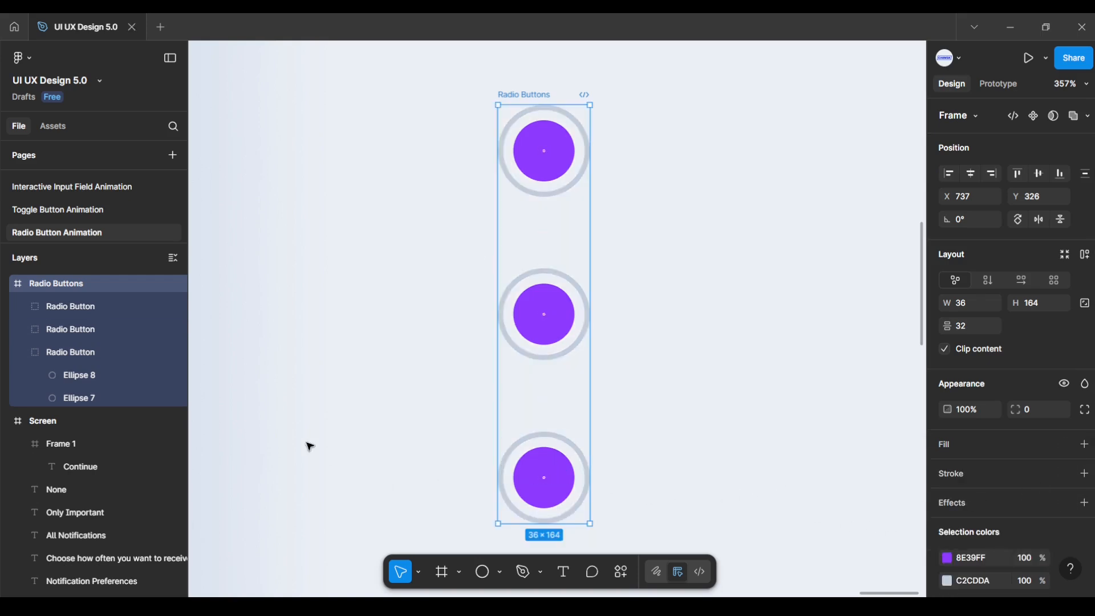
# Step: Hide the purple dot on the bottom radio button
pyautogui.click(23, 352)
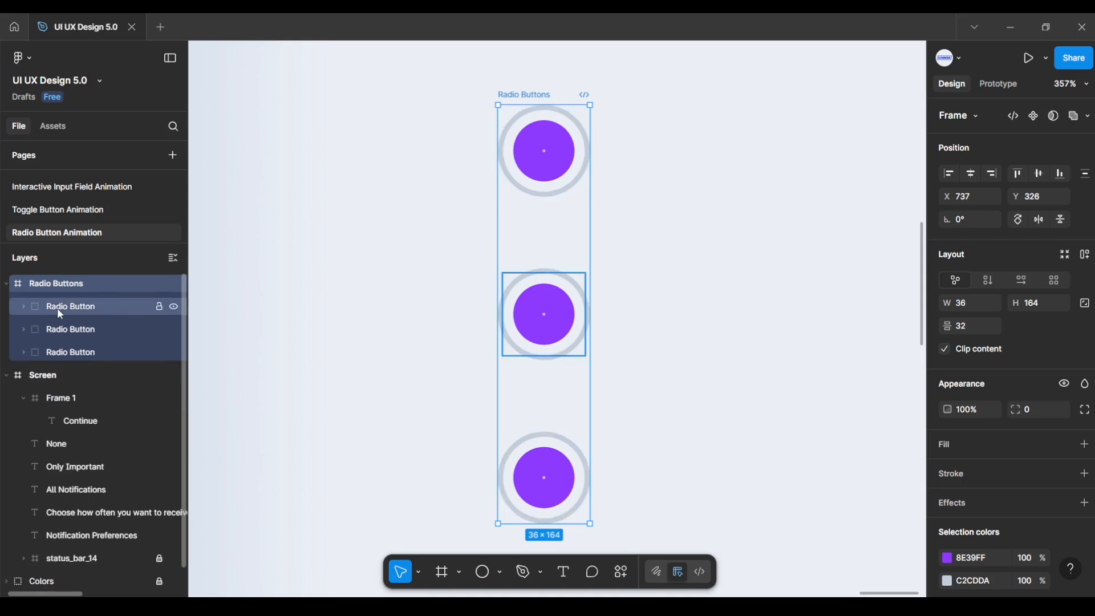
pyautogui.click(57, 308)
pyautogui.click(63, 330)
pyautogui.click(63, 354)
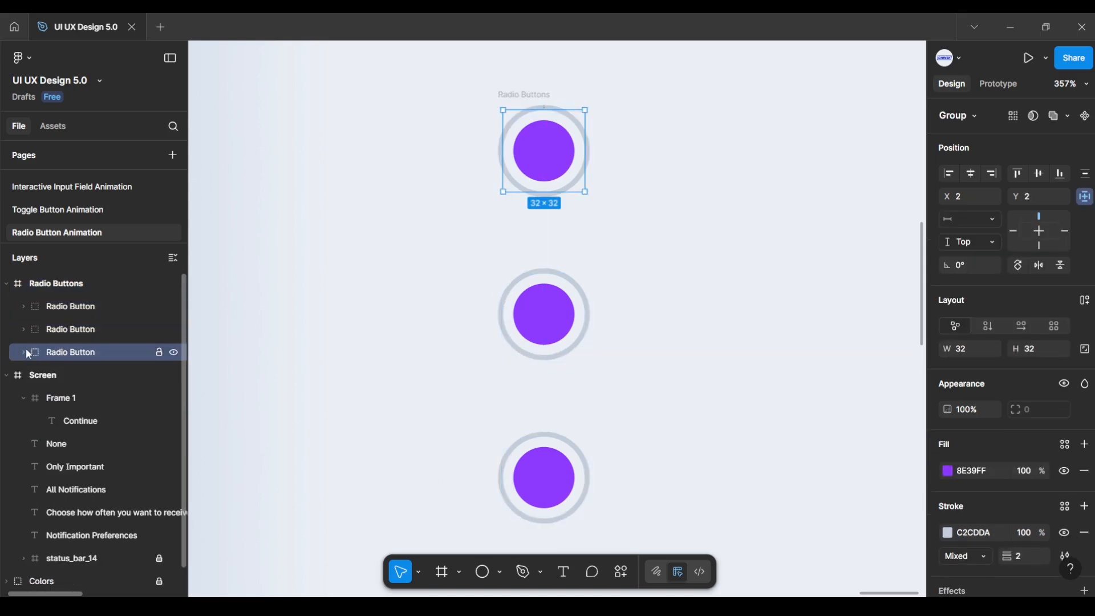
pyautogui.click(24, 329)
pyautogui.click(60, 329)
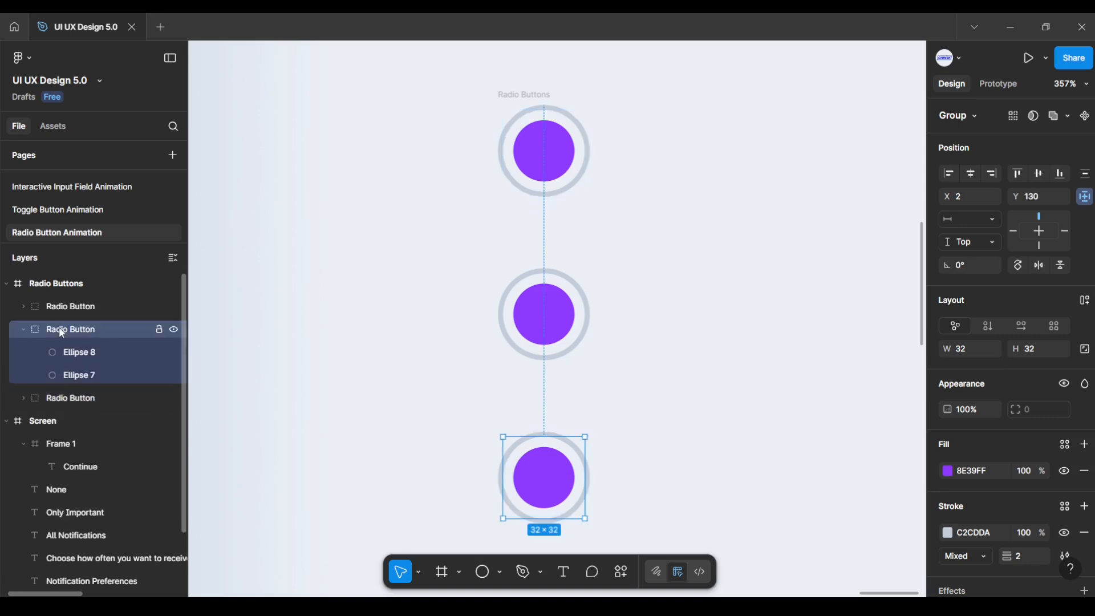
pyautogui.click(83, 352)
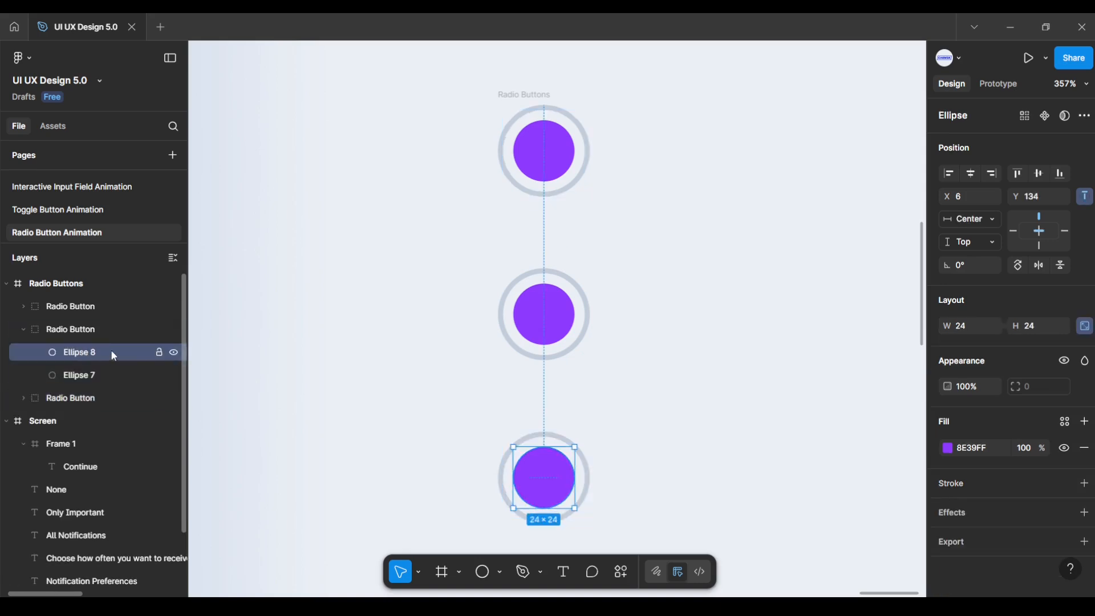
pyautogui.click(174, 353)
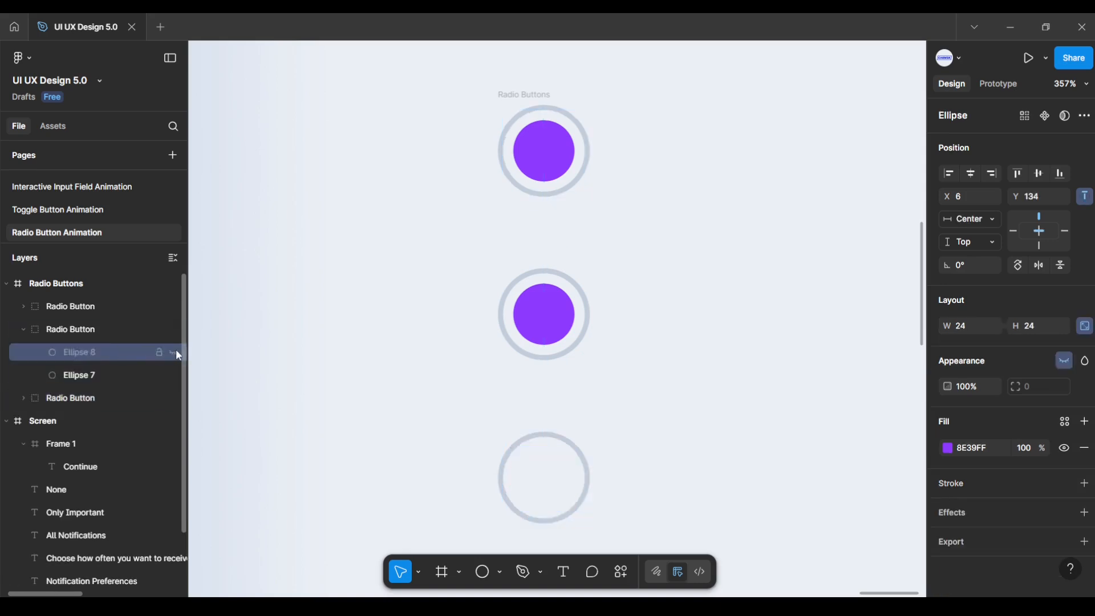
# Step: Hide the purple dot on the middle radio button, leaving only the top one filled
pyautogui.click(103, 331)
pyautogui.click(83, 313)
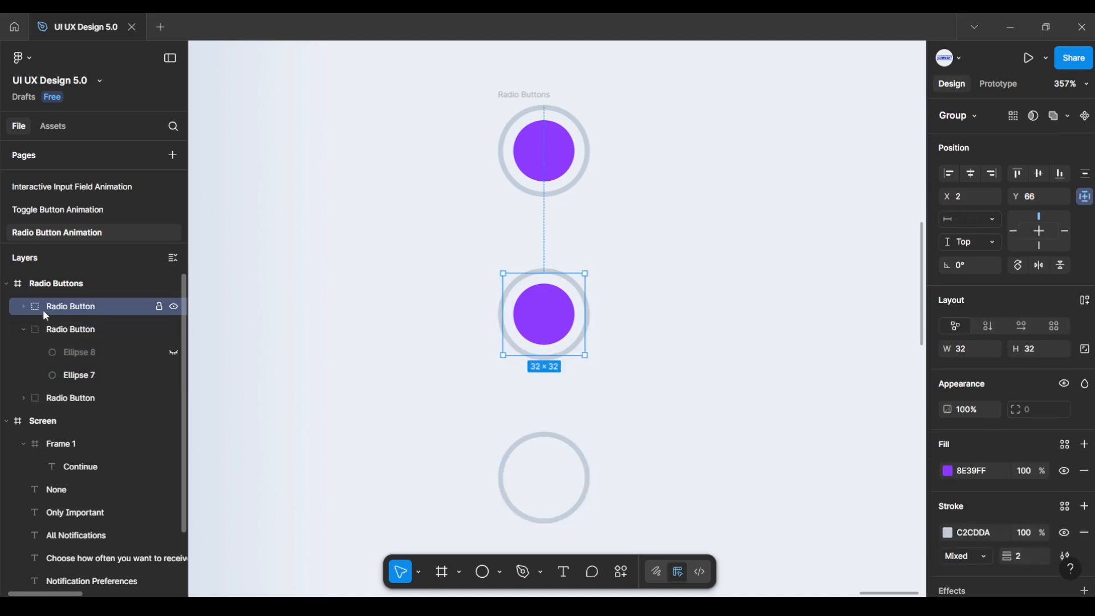
pyautogui.click(24, 330)
pyautogui.click(23, 307)
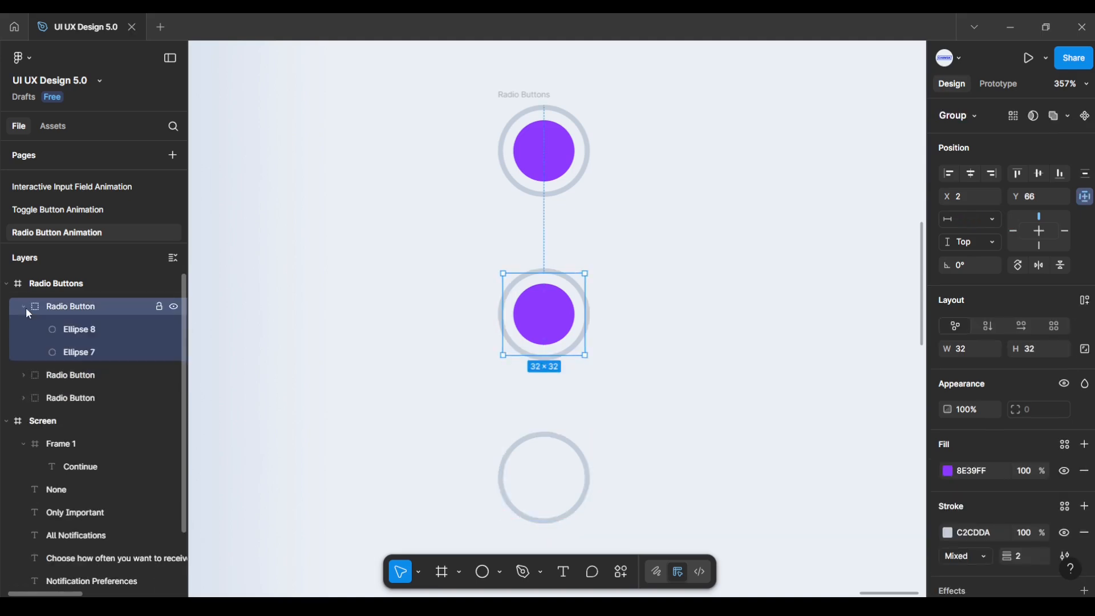
pyautogui.click(82, 334)
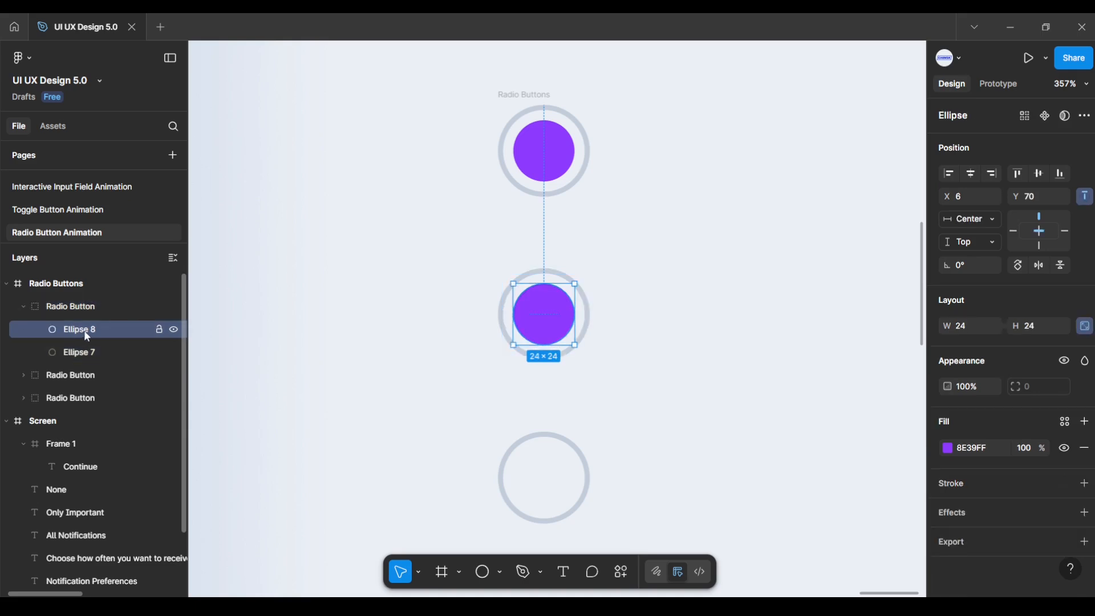
pyautogui.click(173, 330)
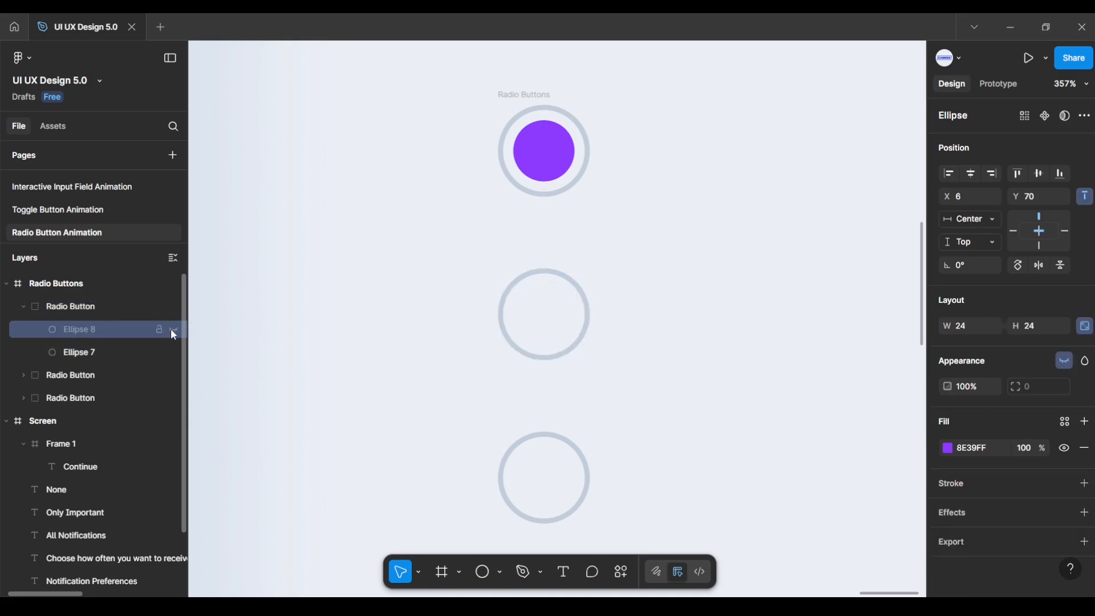
pyautogui.click(342, 334)
pyautogui.click(24, 306)
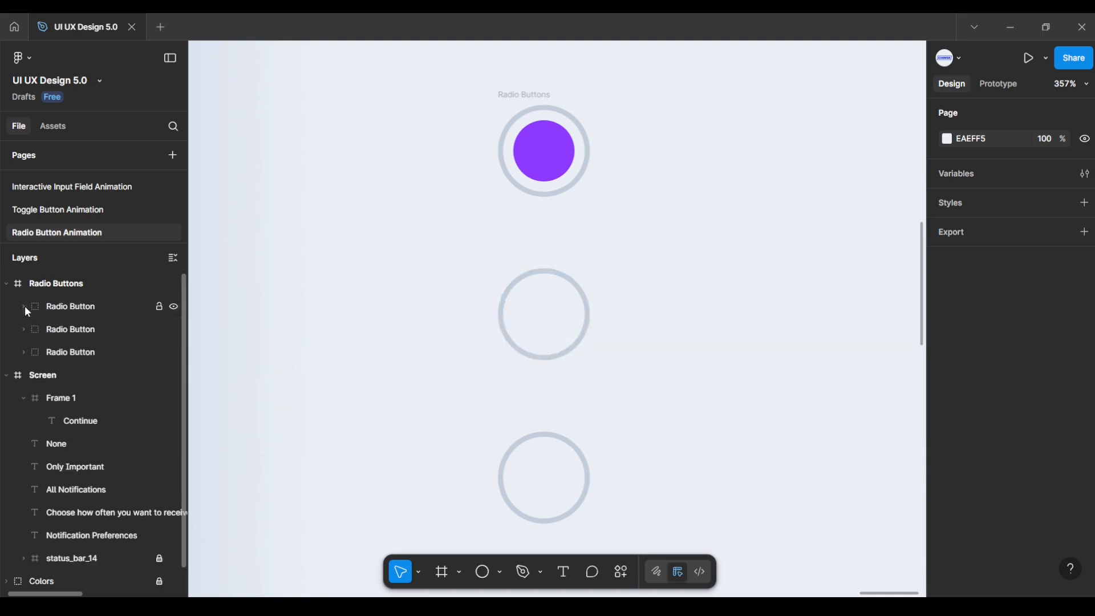
pyautogui.click(7, 372)
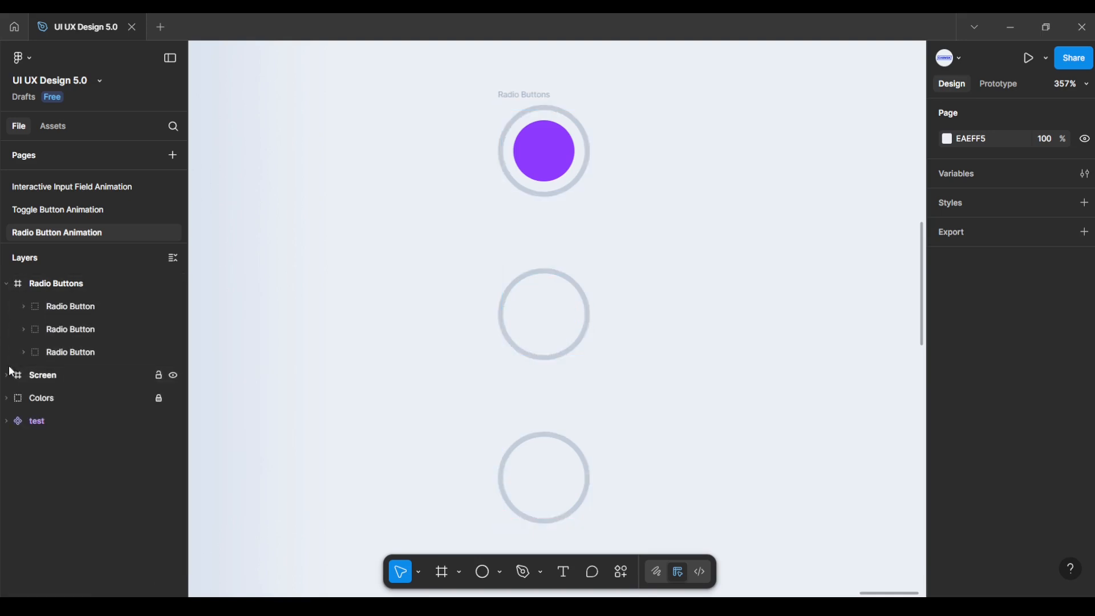
pyautogui.click(31, 285)
# Step: Convert the Radio Buttons frame into a component with a Variant property, Property 1 = Default
pyautogui.click(6, 284)
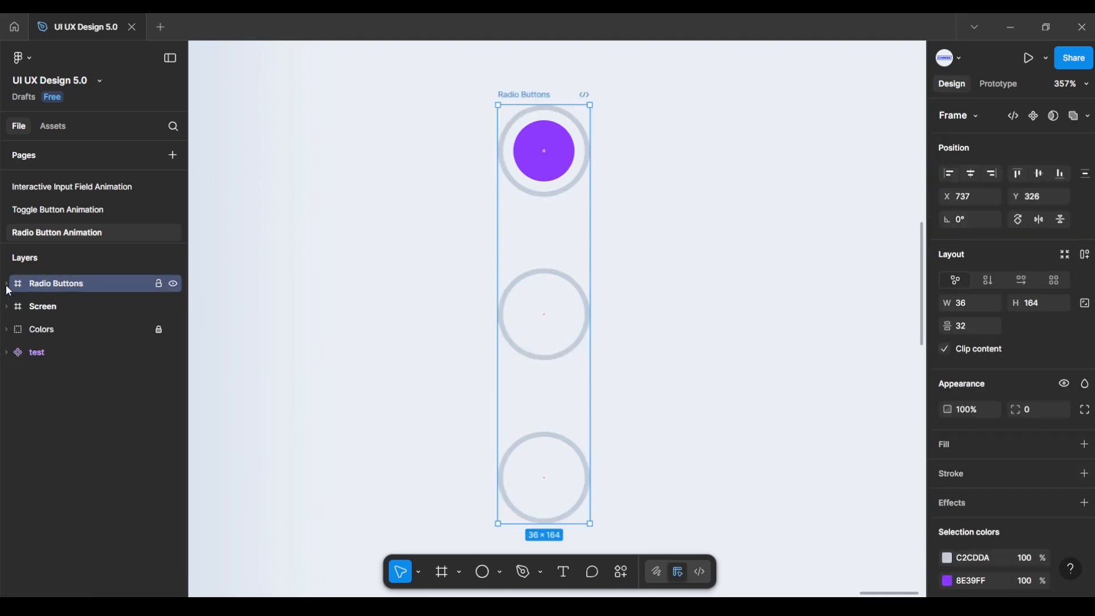
pyautogui.click(7, 284)
pyautogui.click(62, 329)
pyautogui.click(73, 352)
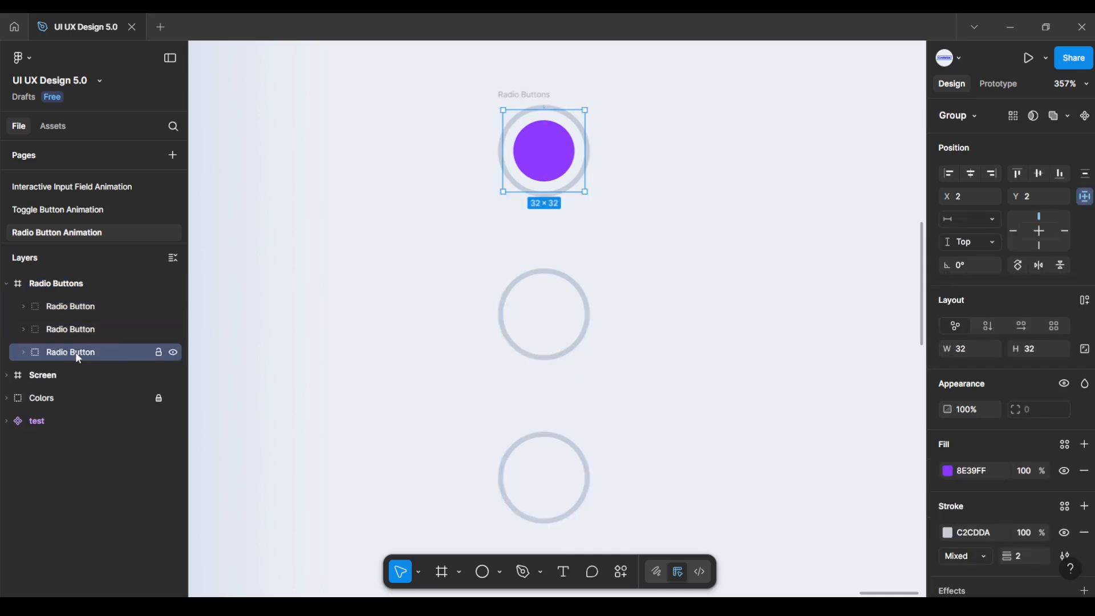
pyautogui.click(405, 192)
pyautogui.moveTo(444, 70); pyautogui.dragTo(673, 546)
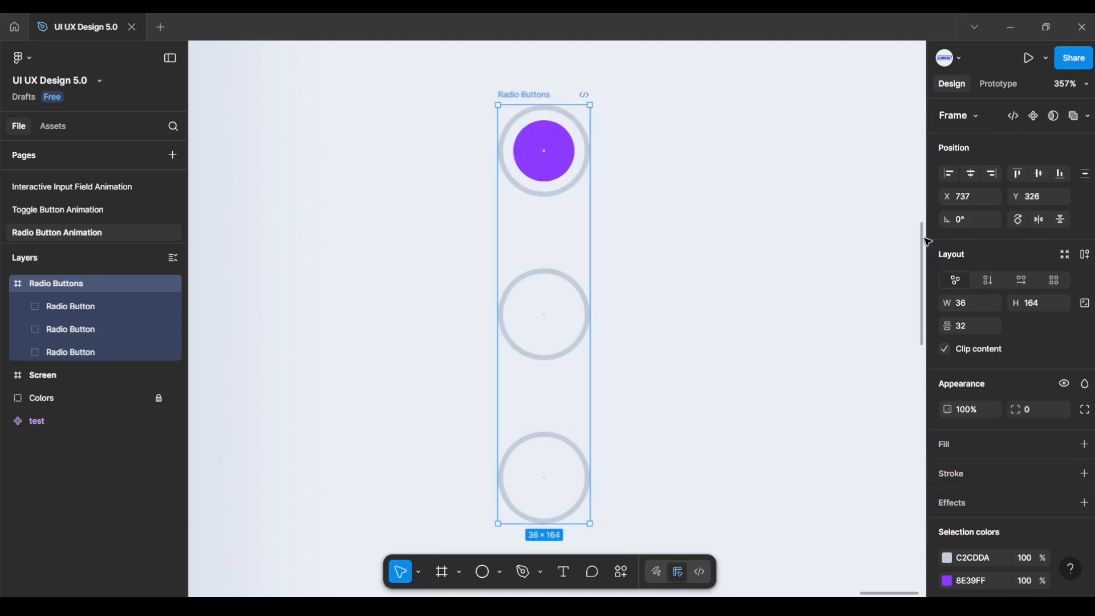
pyautogui.click(1034, 117)
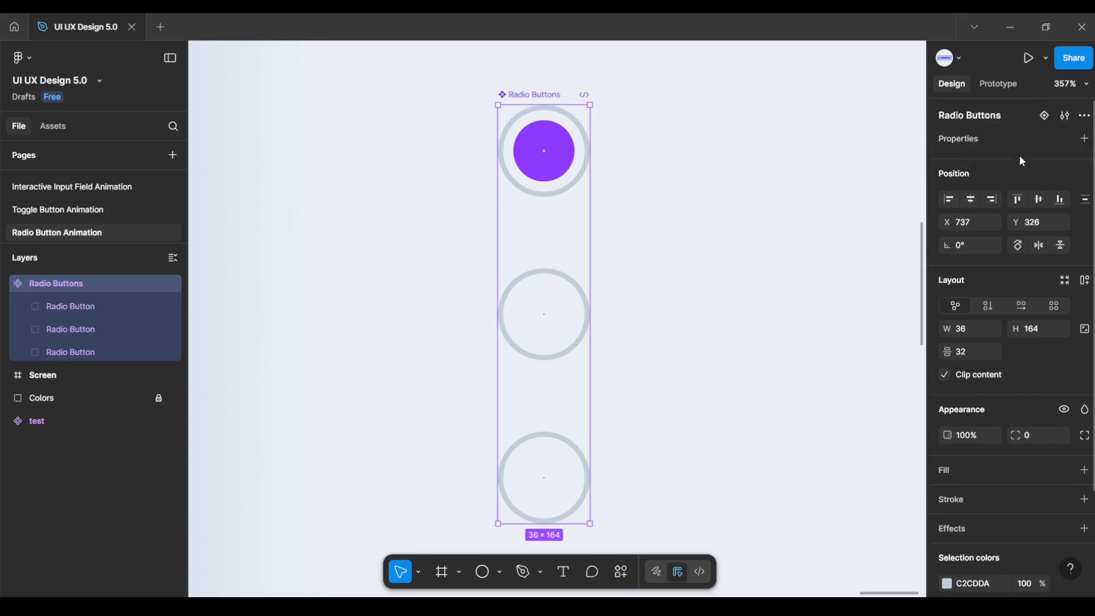
pyautogui.click(1083, 139)
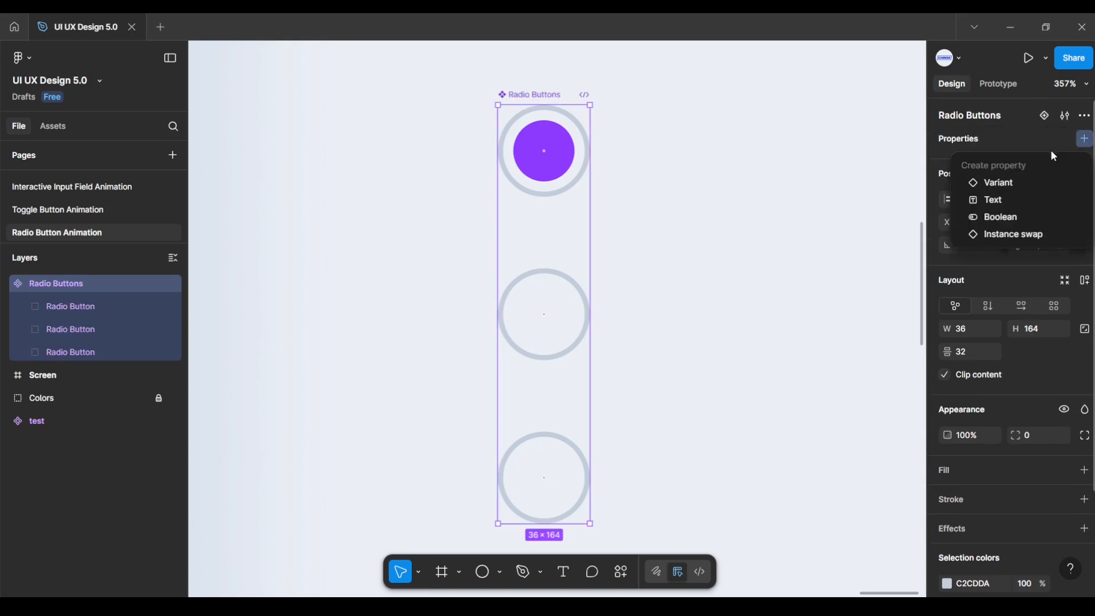
pyautogui.click(1011, 184)
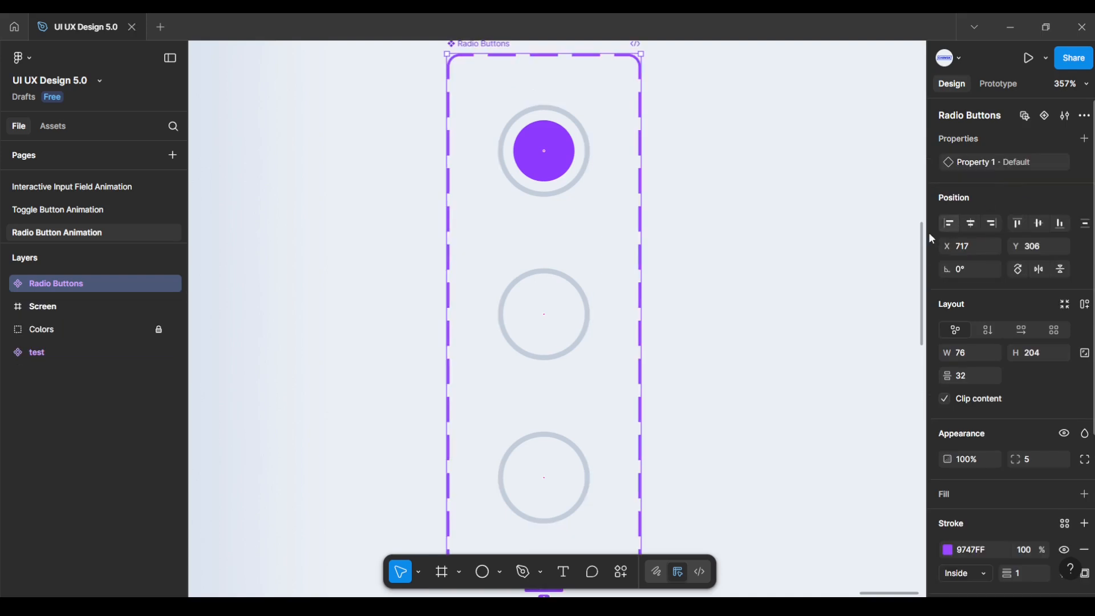
pyautogui.scroll(-3, 727, 360)
pyautogui.moveTo(727, 360); pyautogui.dragTo(829, 328)
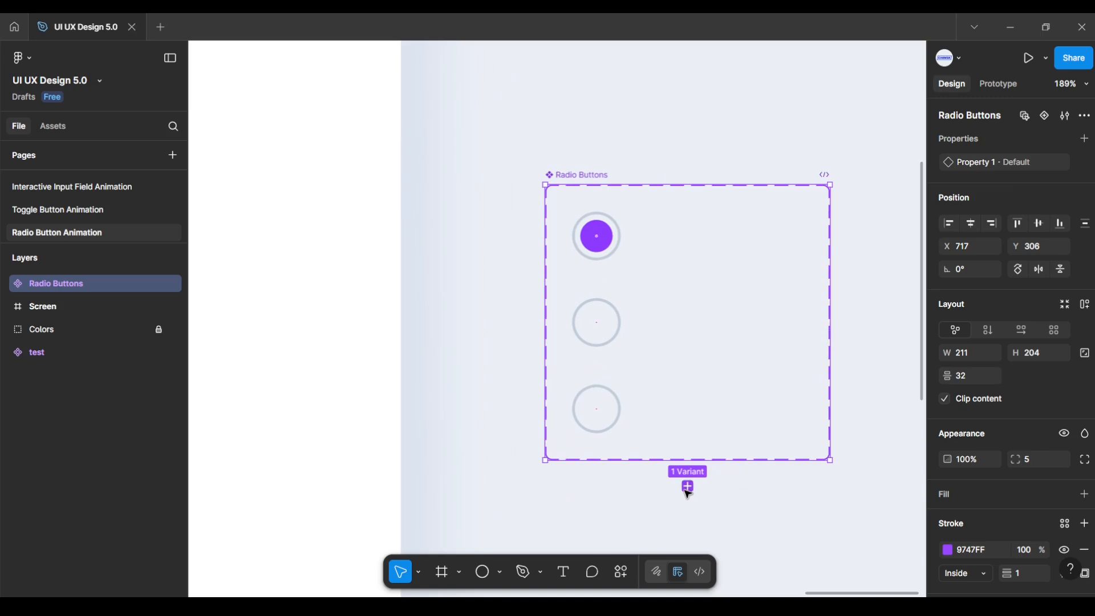
# Step: Add Variant2 beside Default and hide its top radio button's purple dot
pyautogui.click(687, 486)
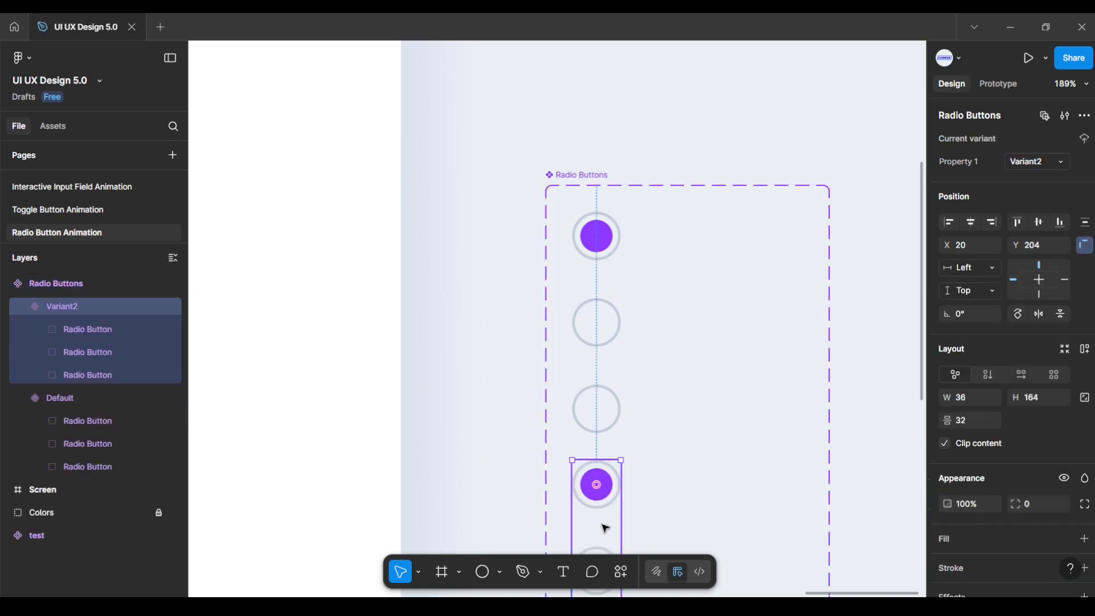
pyautogui.moveTo(604, 525); pyautogui.dragTo(678, 277)
pyautogui.scroll(5, 678, 274)
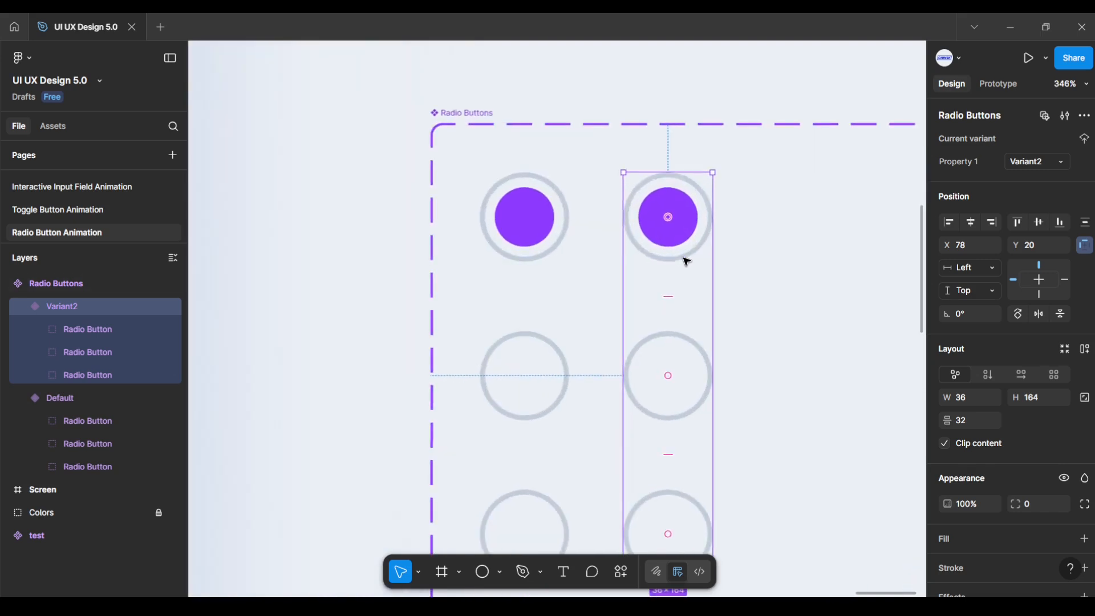
pyautogui.doubleClick(672, 241)
pyautogui.doubleClick(671, 241)
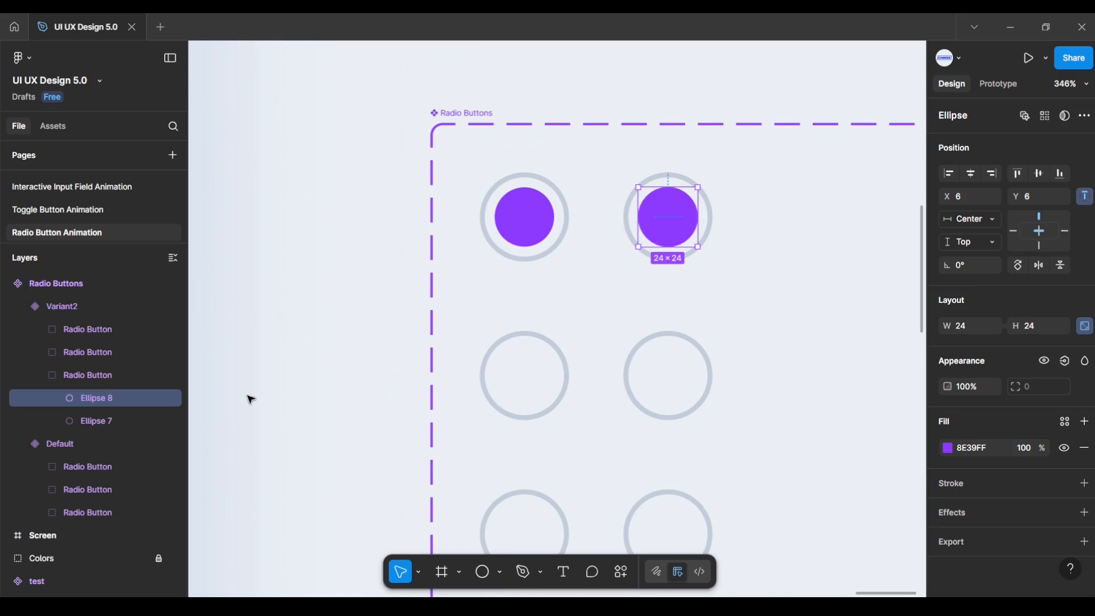
pyautogui.click(172, 397)
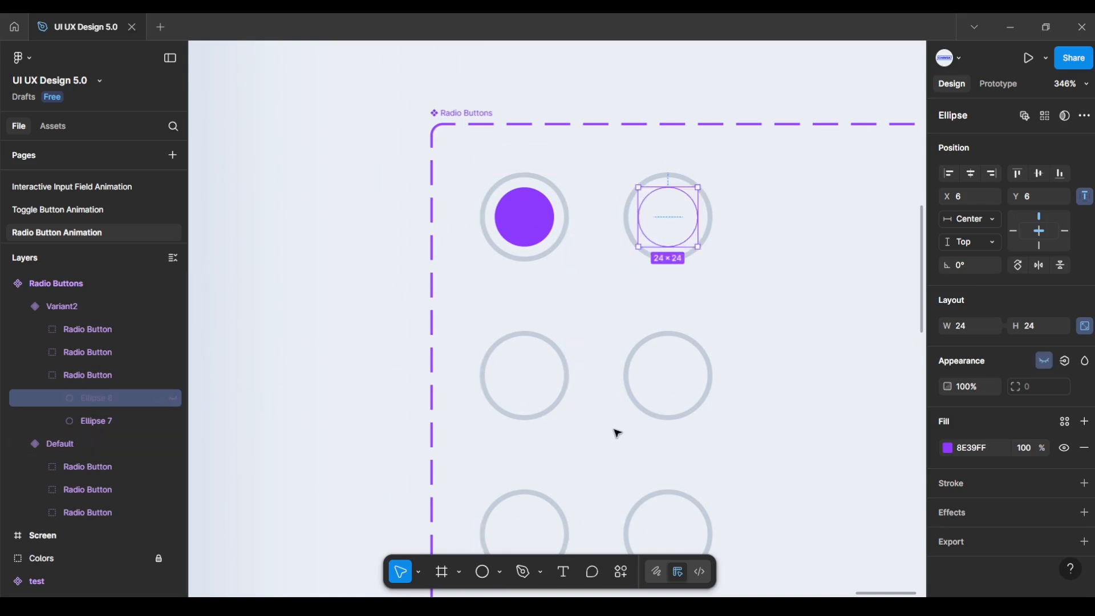
# Step: Show the purple dot on Variant2's middle radio button
pyautogui.click(672, 418)
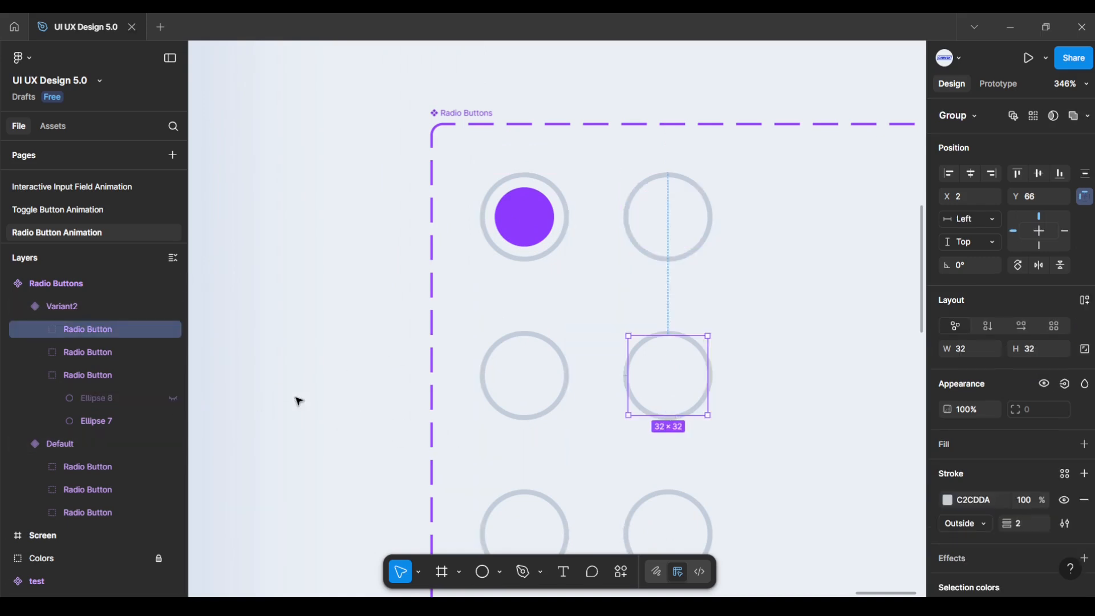
pyautogui.click(41, 330)
pyautogui.click(77, 351)
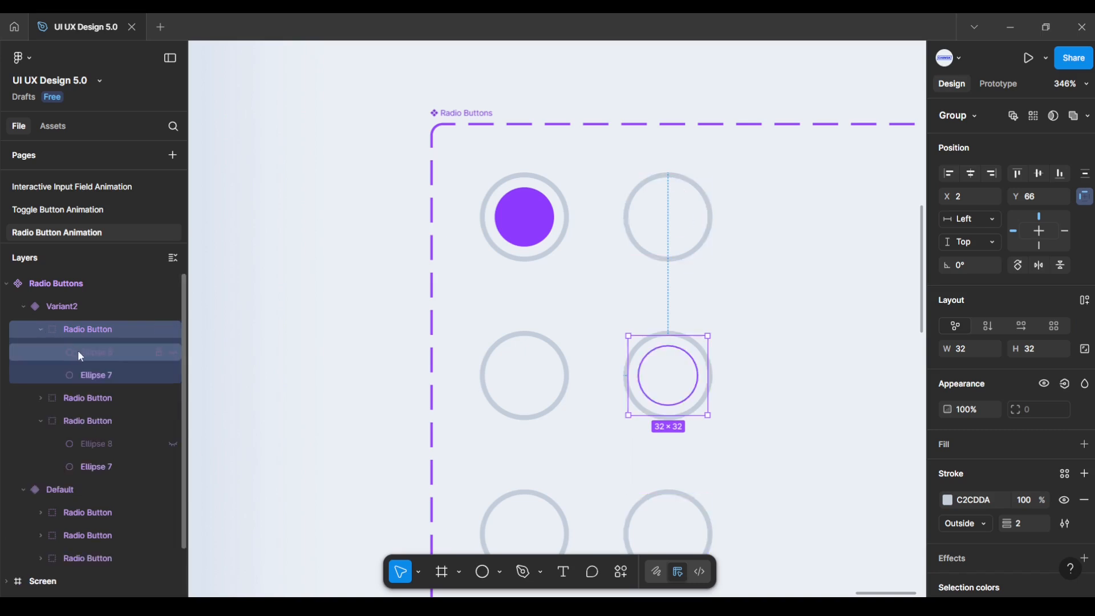
pyautogui.click(173, 352)
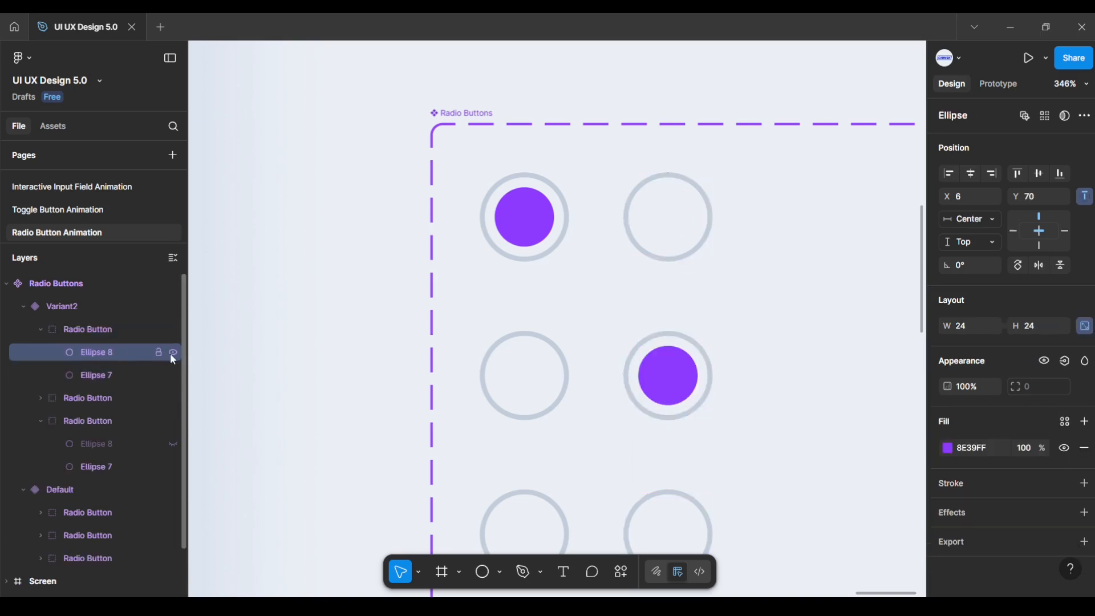
pyautogui.click(344, 401)
# Step: Shrink the Radio Buttons set's height to fit its variant columns
pyautogui.scroll(-3, 352, 399)
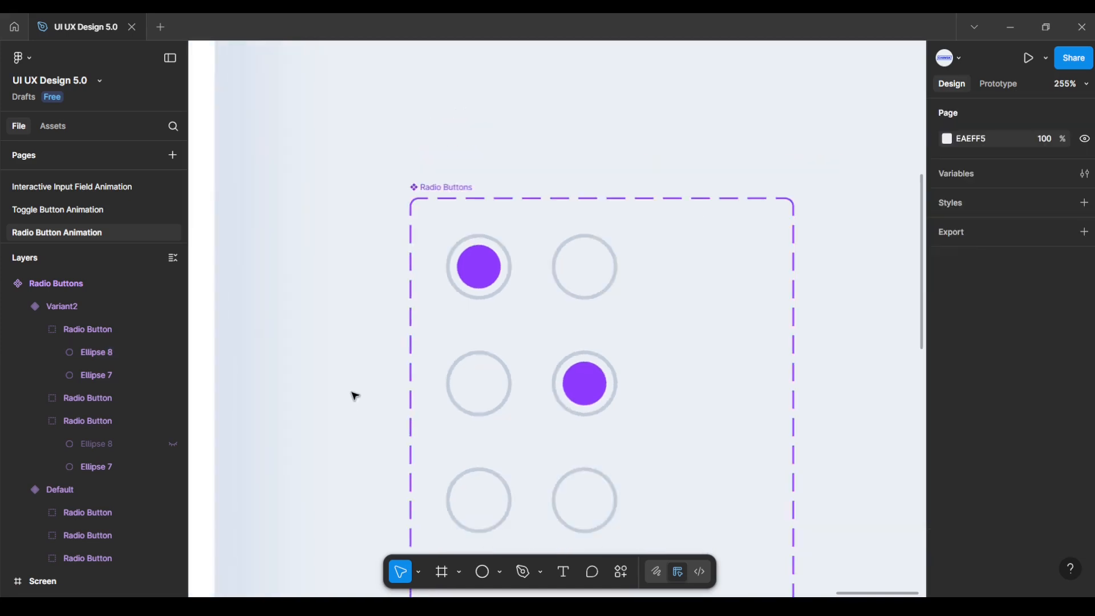
pyautogui.moveTo(354, 394); pyautogui.dragTo(342, 272)
pyautogui.scroll(-3, 342, 271)
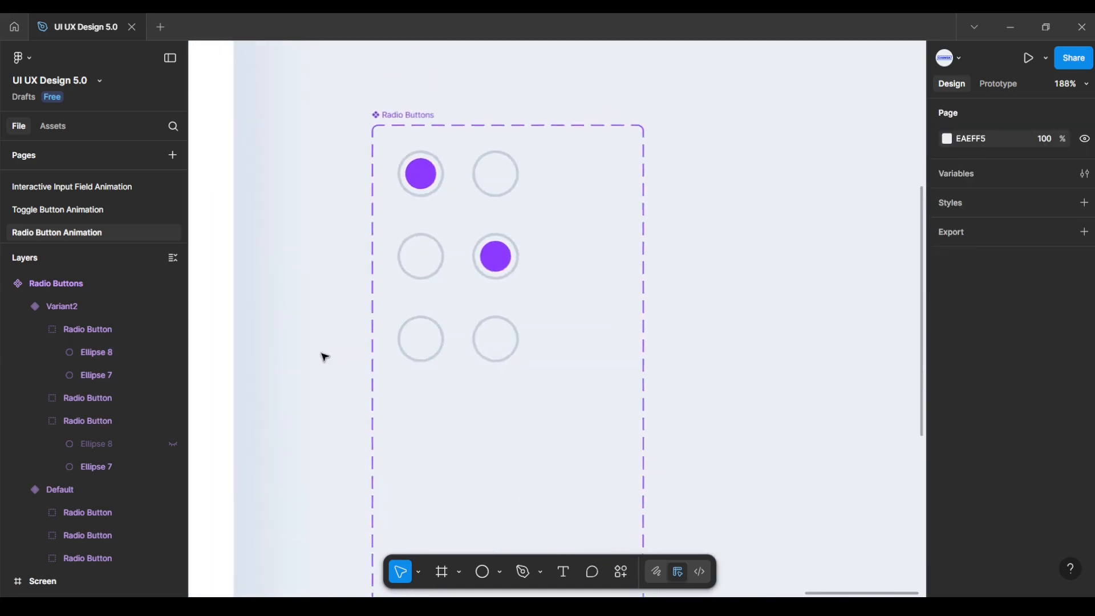
pyautogui.moveTo(325, 355); pyautogui.dragTo(341, 251)
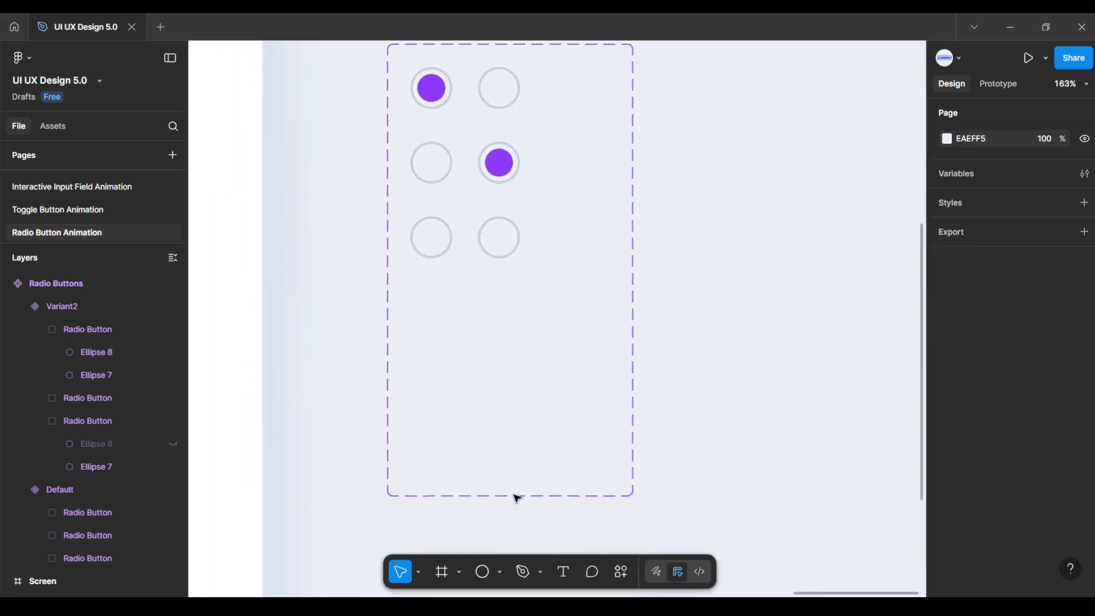
pyautogui.scroll(1, 515, 354)
pyautogui.scroll(-1, 513, 408)
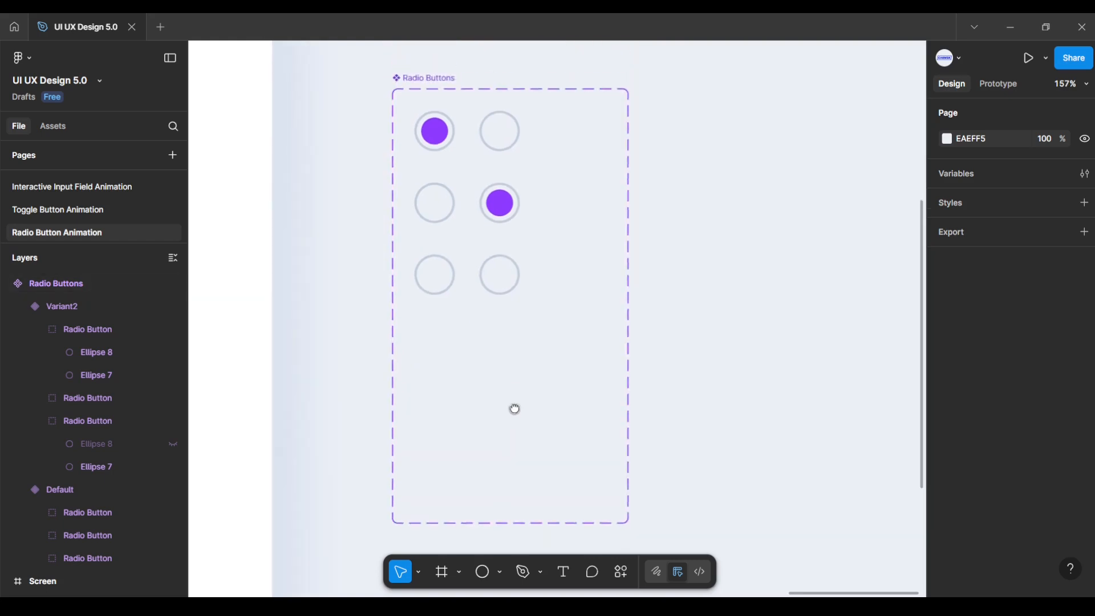
pyautogui.click(433, 79)
pyautogui.moveTo(523, 463); pyautogui.dragTo(528, 308)
# Step: Add a Variant3 column beside Variant2 and narrow the set to fit three columns
pyautogui.click(513, 271)
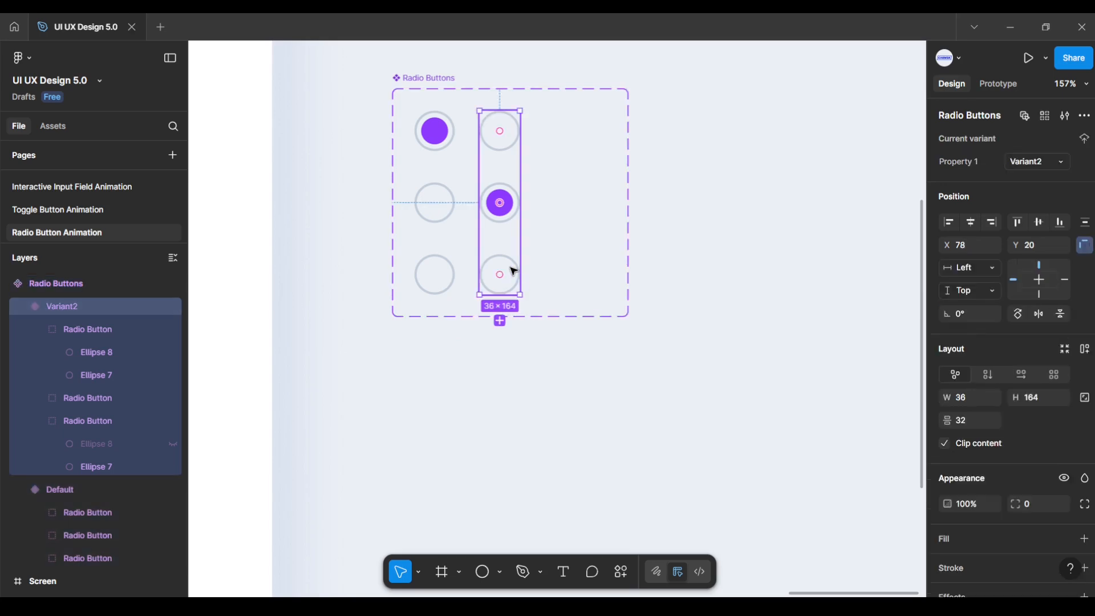
pyautogui.click(501, 321)
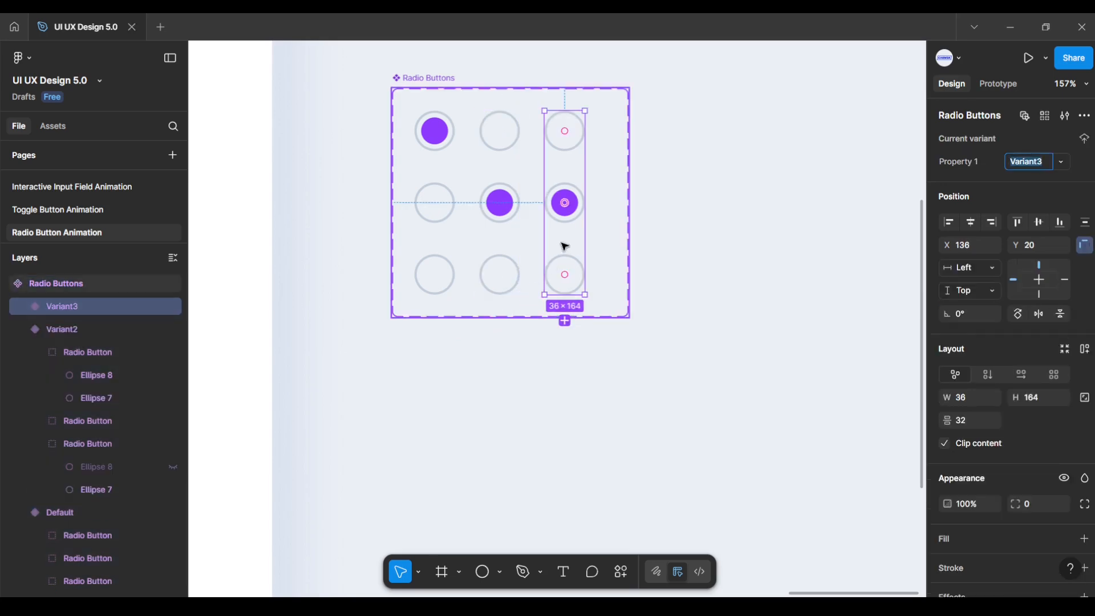
pyautogui.scroll(5, 576, 223)
pyautogui.moveTo(618, 266); pyautogui.dragTo(661, 346)
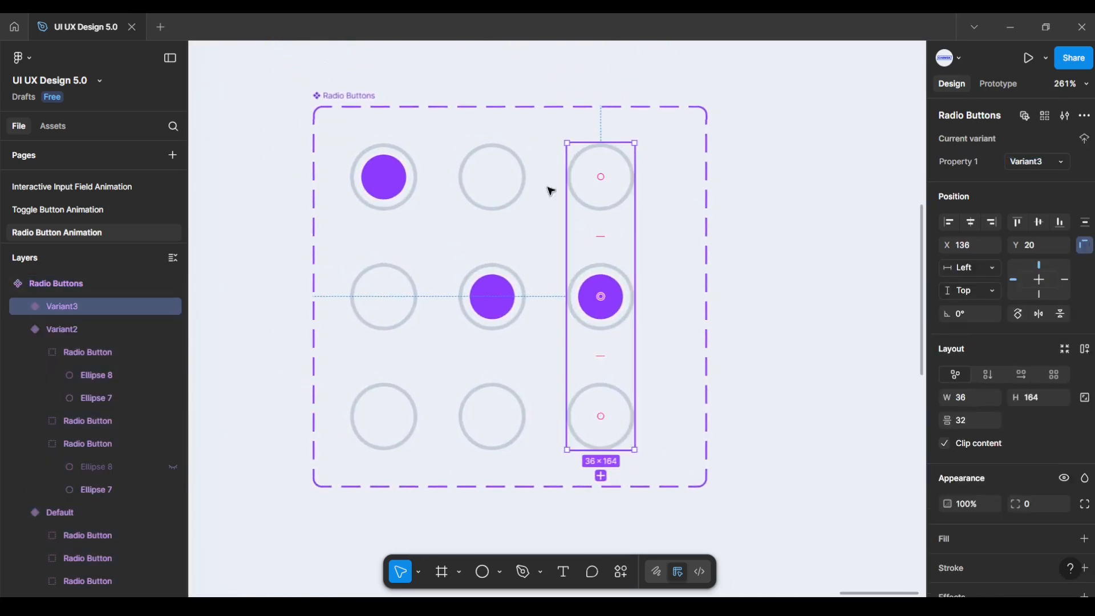
pyautogui.click(362, 97)
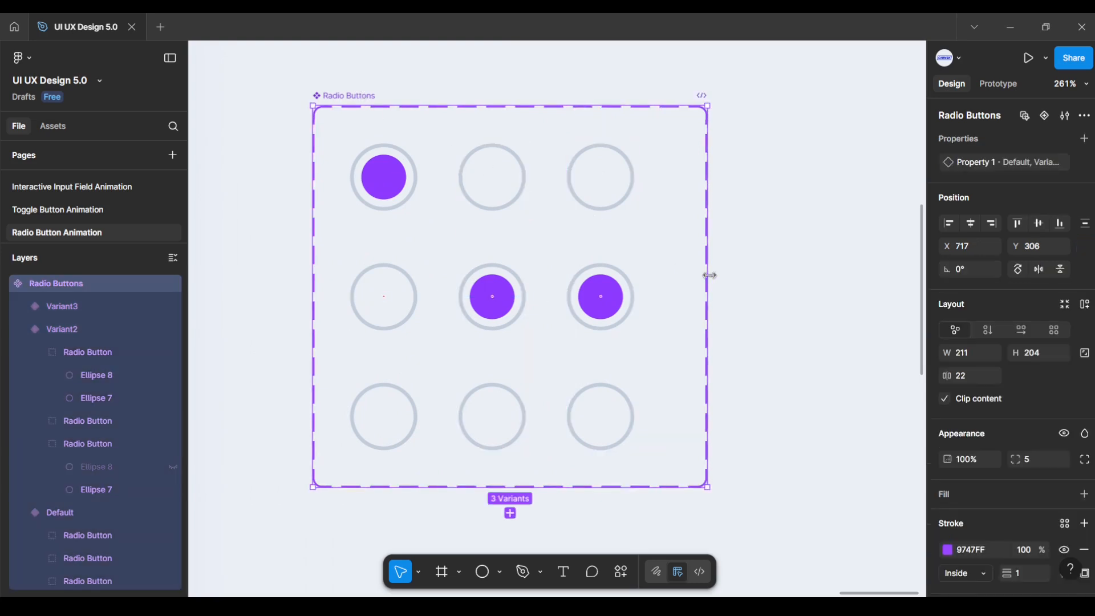
pyautogui.moveTo(707, 276); pyautogui.dragTo(670, 286)
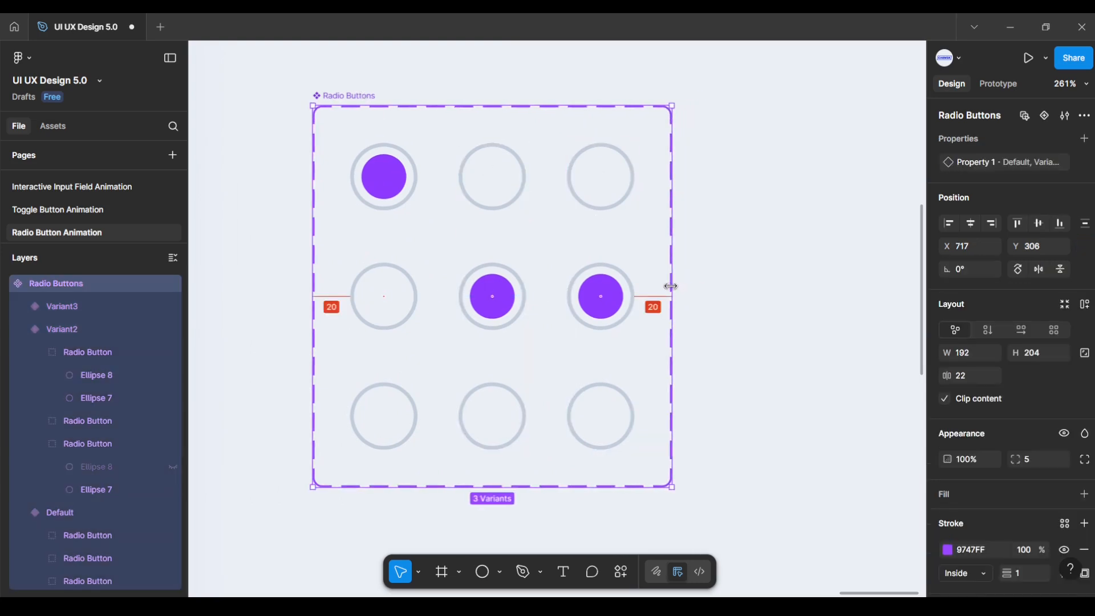
pyautogui.doubleClick(615, 300)
pyautogui.doubleClick(615, 300)
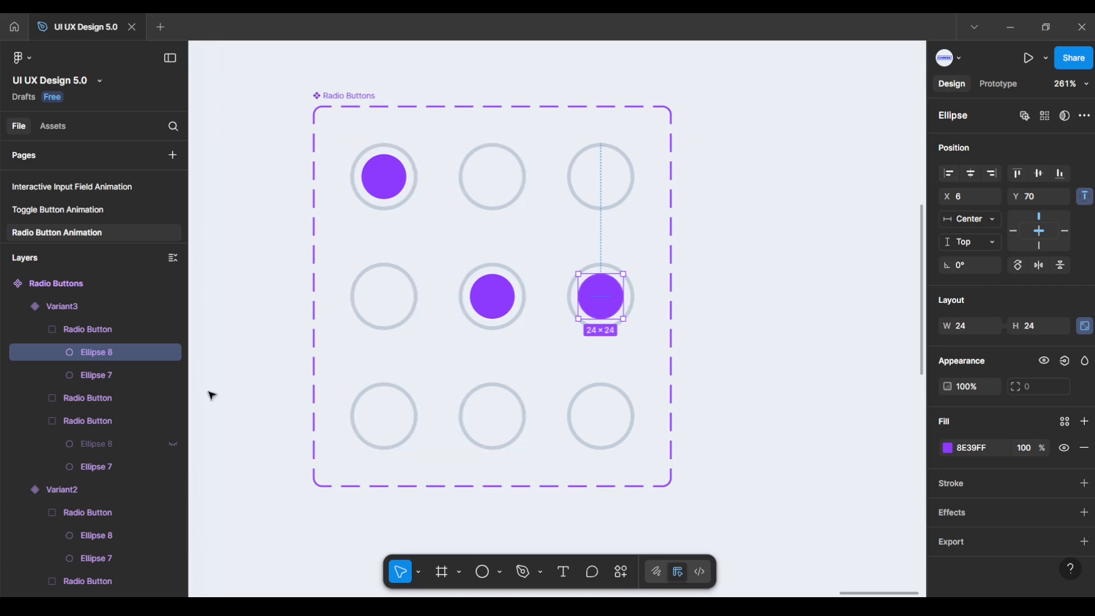
# Step: In Variant3, hide the middle button's purple dot and show the bottom button's dot instead
pyautogui.click(173, 354)
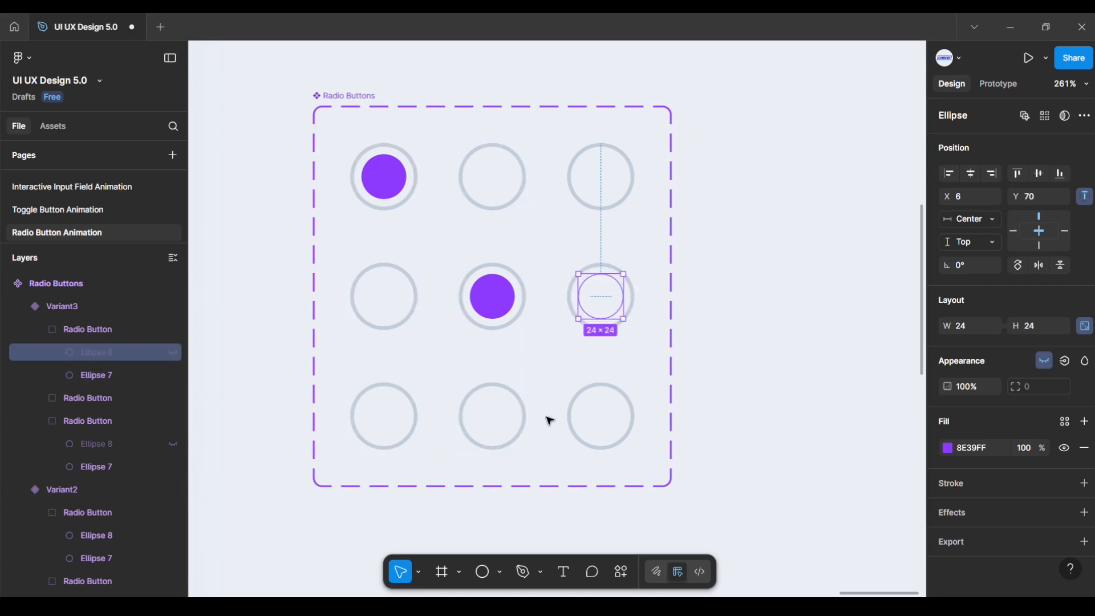
pyautogui.click(631, 420)
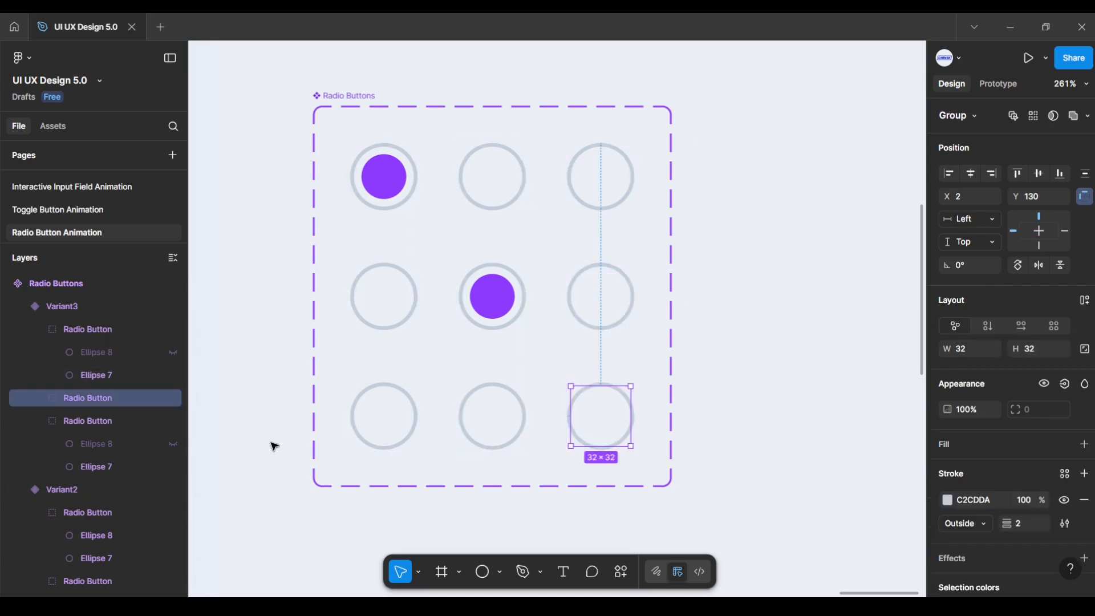
pyautogui.click(41, 398)
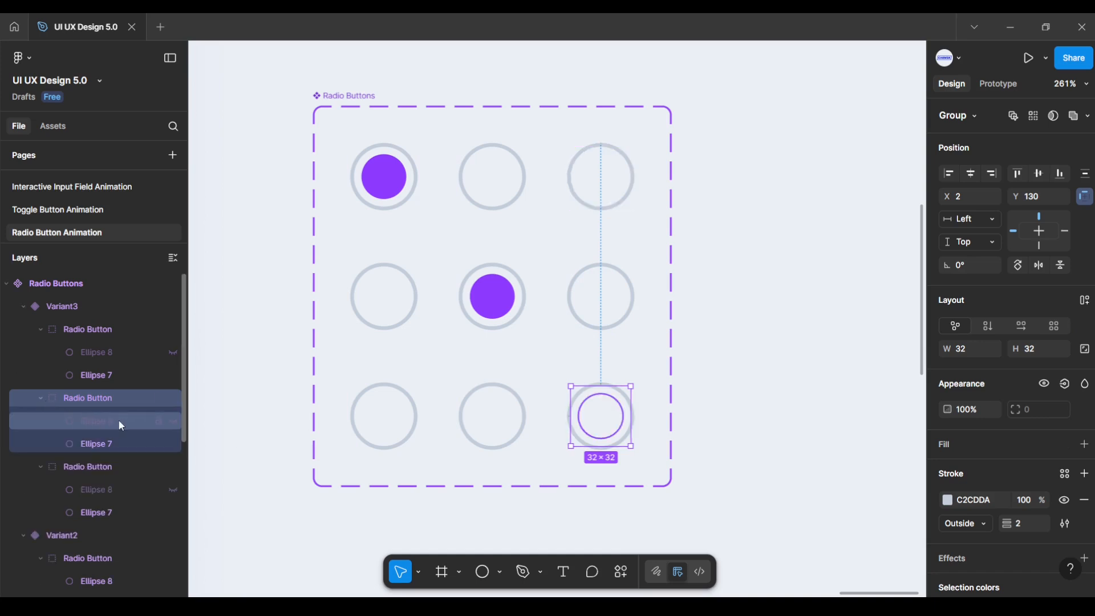
pyautogui.click(173, 422)
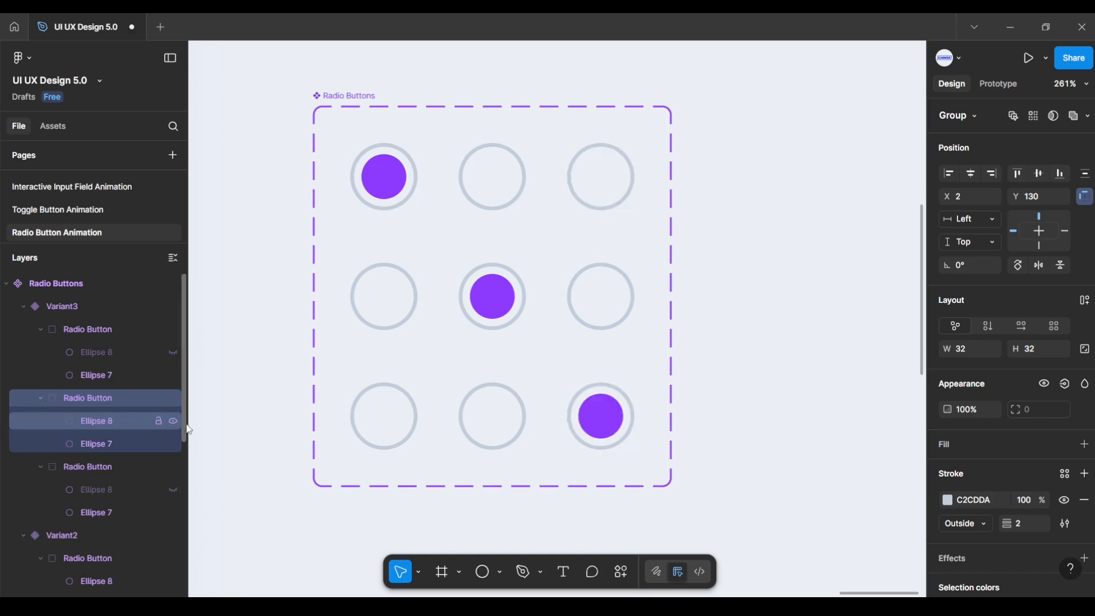
pyautogui.click(250, 438)
pyautogui.scroll(-3, 251, 438)
pyautogui.moveTo(256, 437); pyautogui.dragTo(320, 422)
pyautogui.scroll(3, 376, 438)
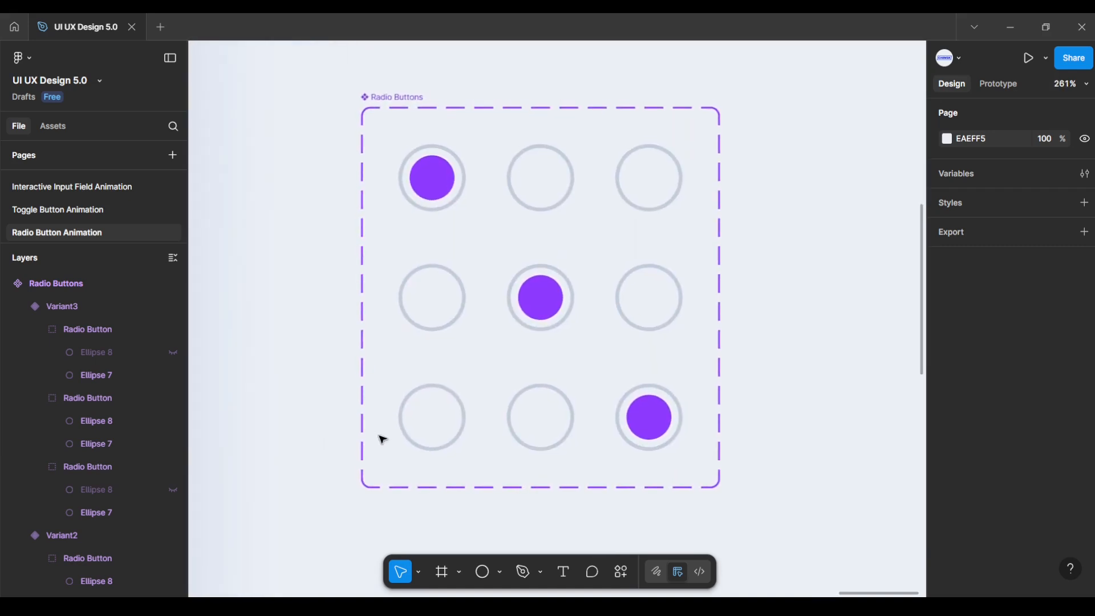
# Step: In Prototype mode, link Default's middle radio button to Variant2: On tap, Smart animate, Ease out, 300ms
pyautogui.click(997, 85)
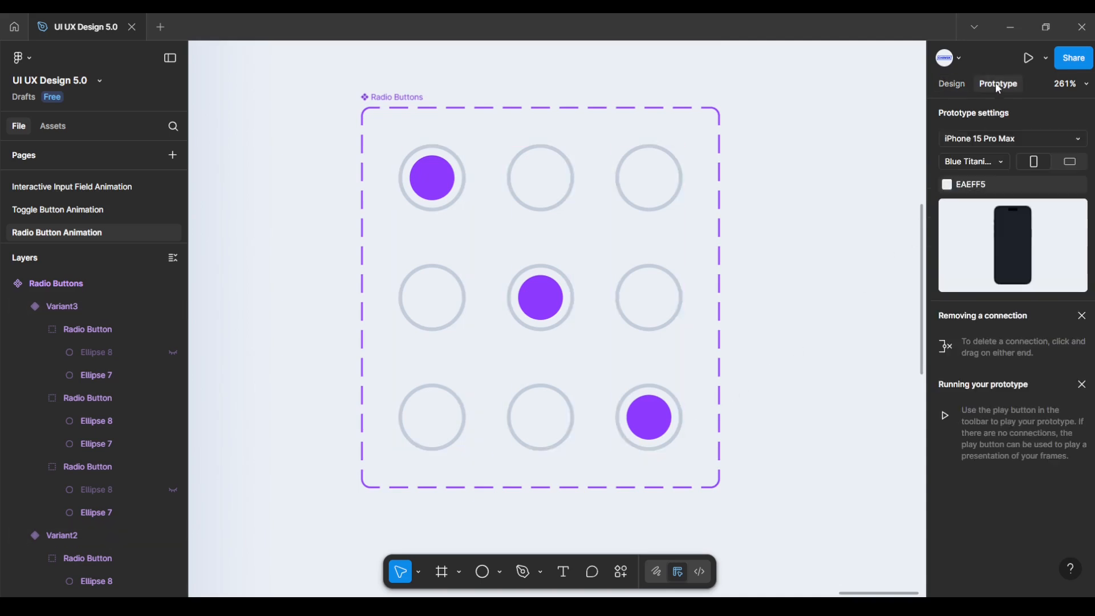
pyautogui.click(439, 220)
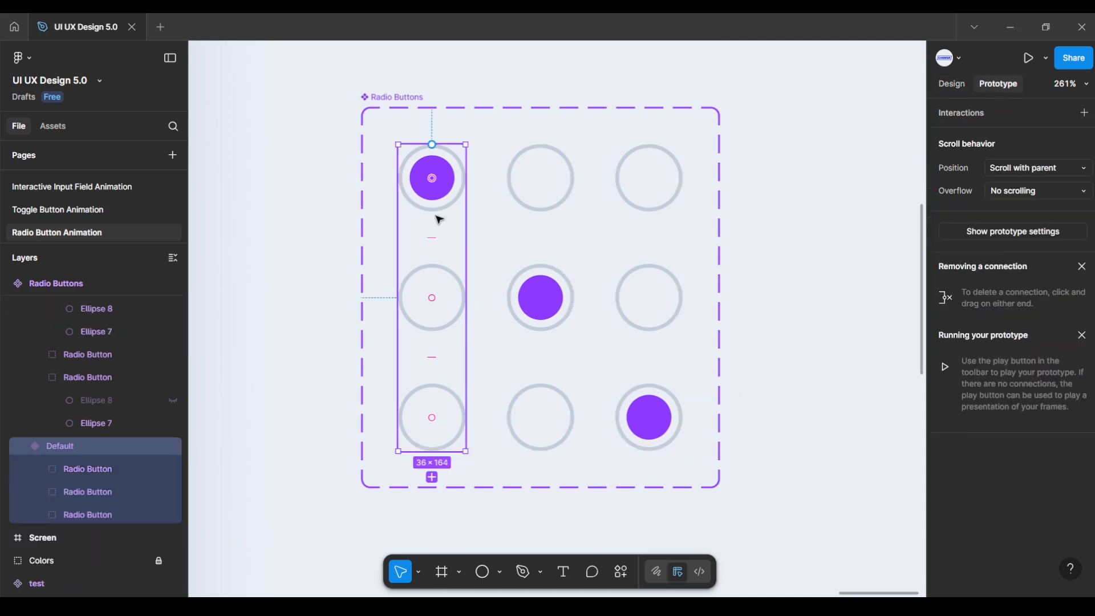
pyautogui.doubleClick(457, 285)
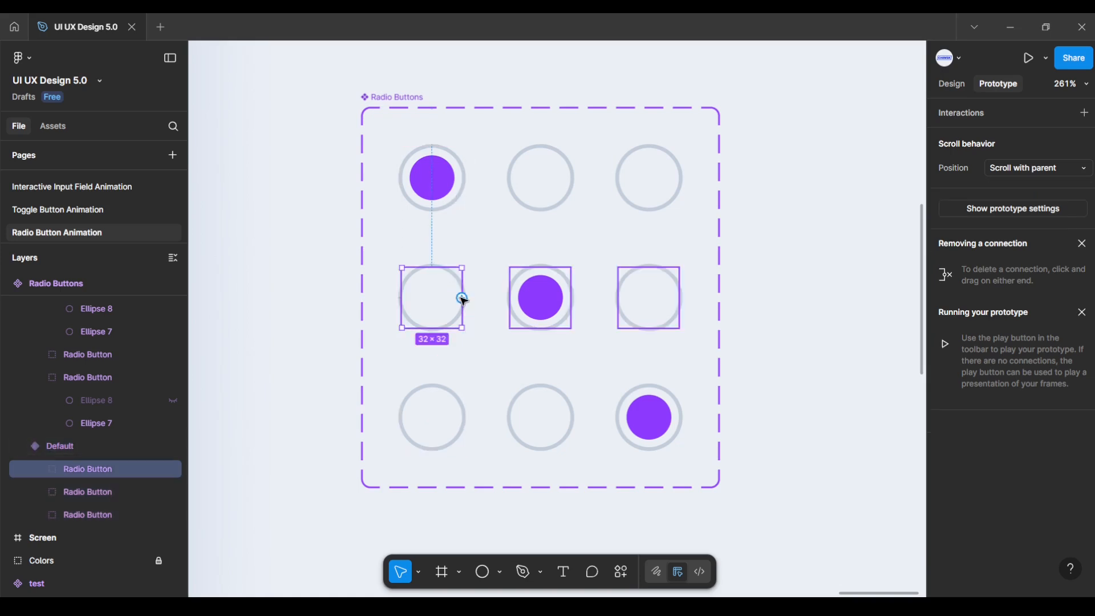
pyautogui.moveTo(462, 298); pyautogui.dragTo(516, 297)
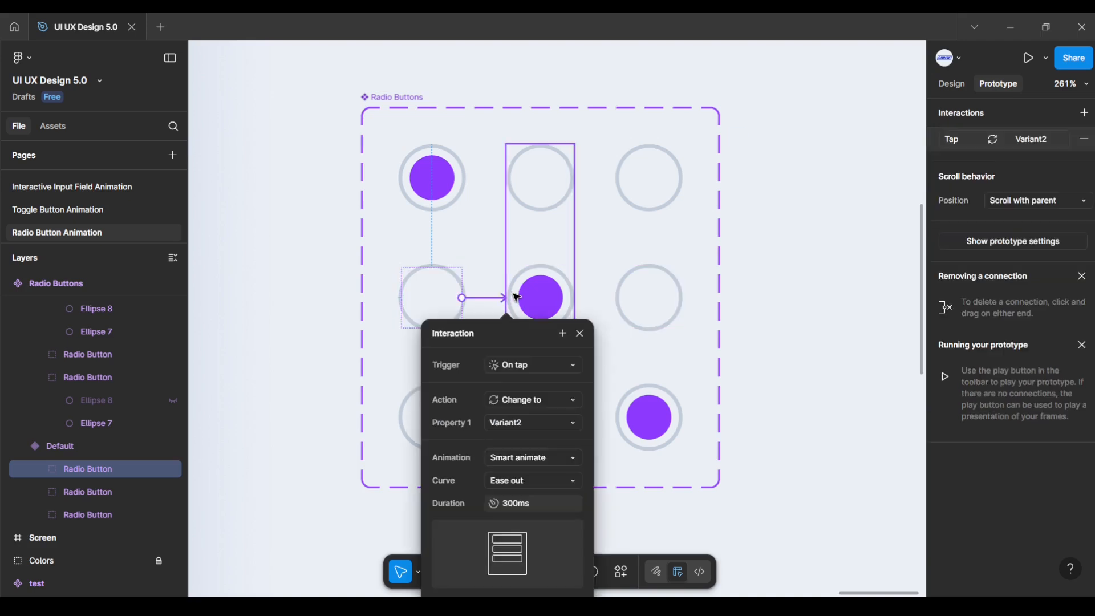
pyautogui.click(518, 368)
pyautogui.click(519, 369)
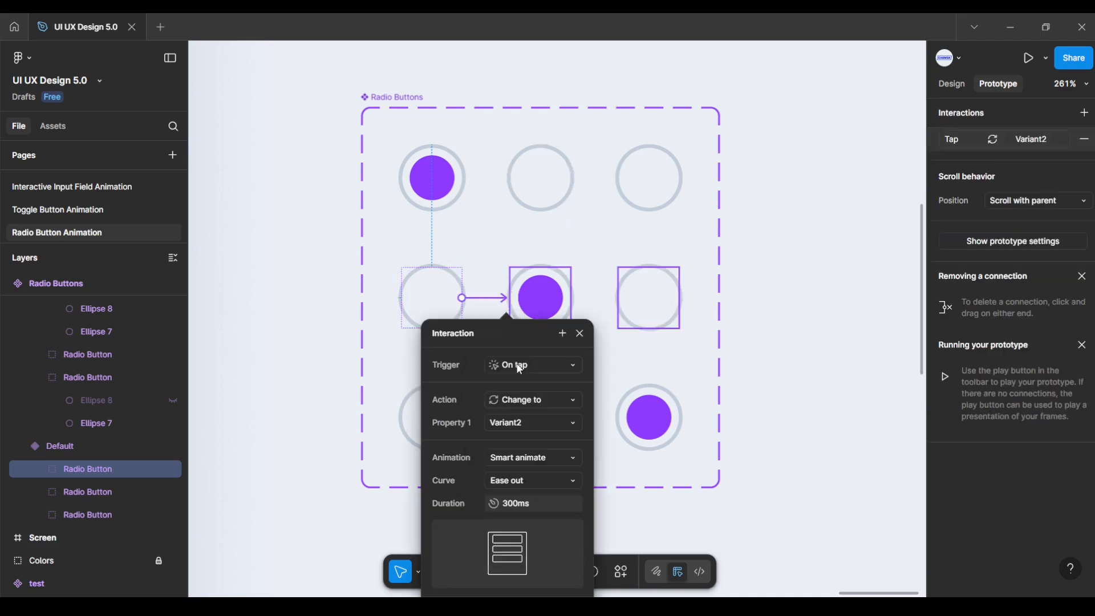
pyautogui.click(520, 460)
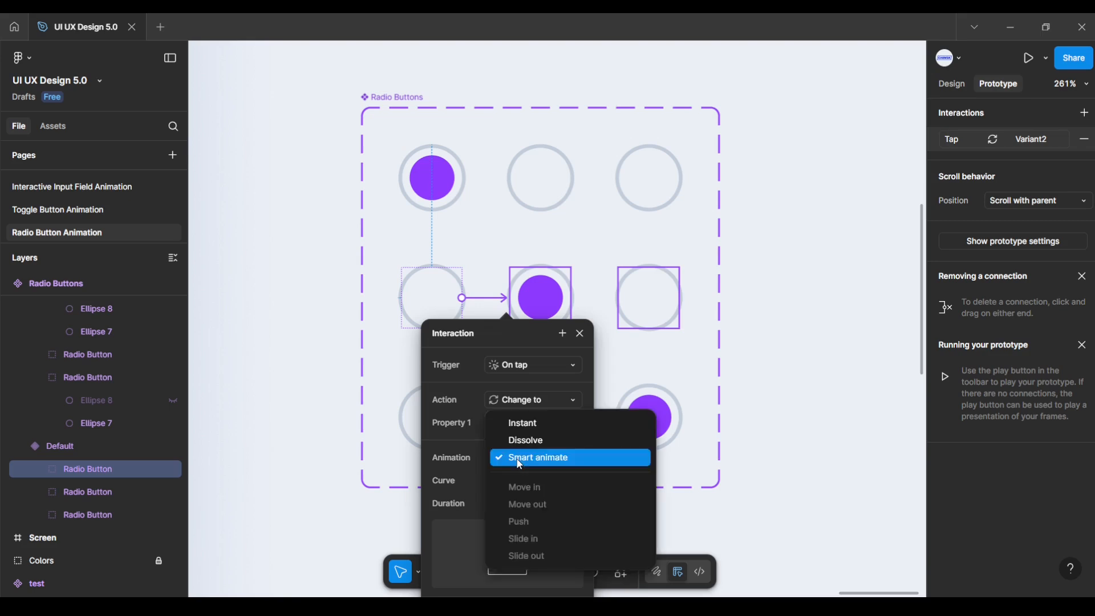
pyautogui.click(520, 463)
pyautogui.click(517, 480)
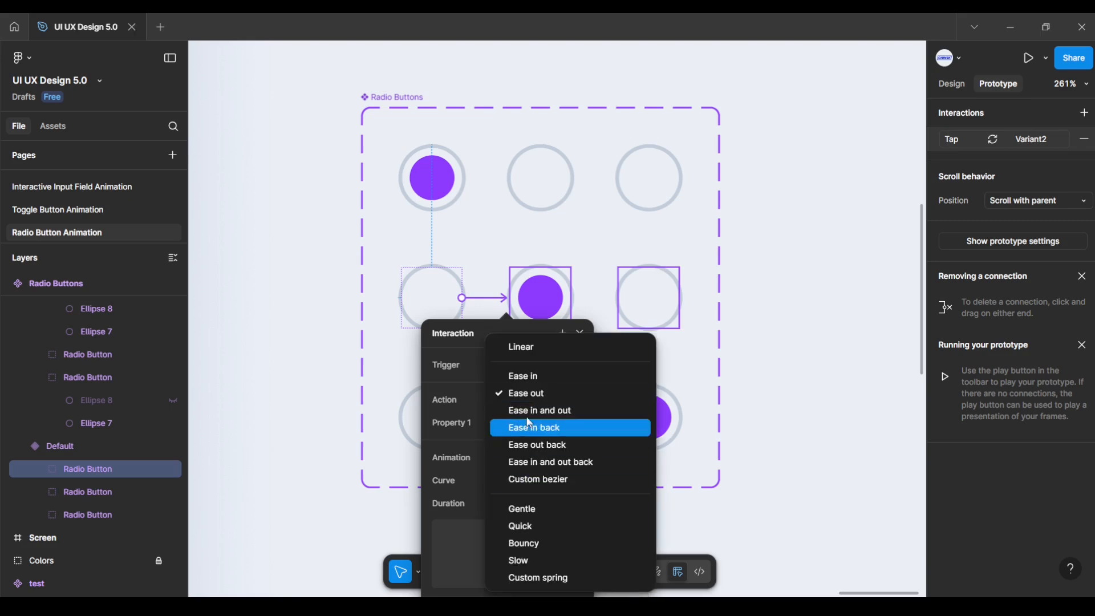
pyautogui.click(530, 393)
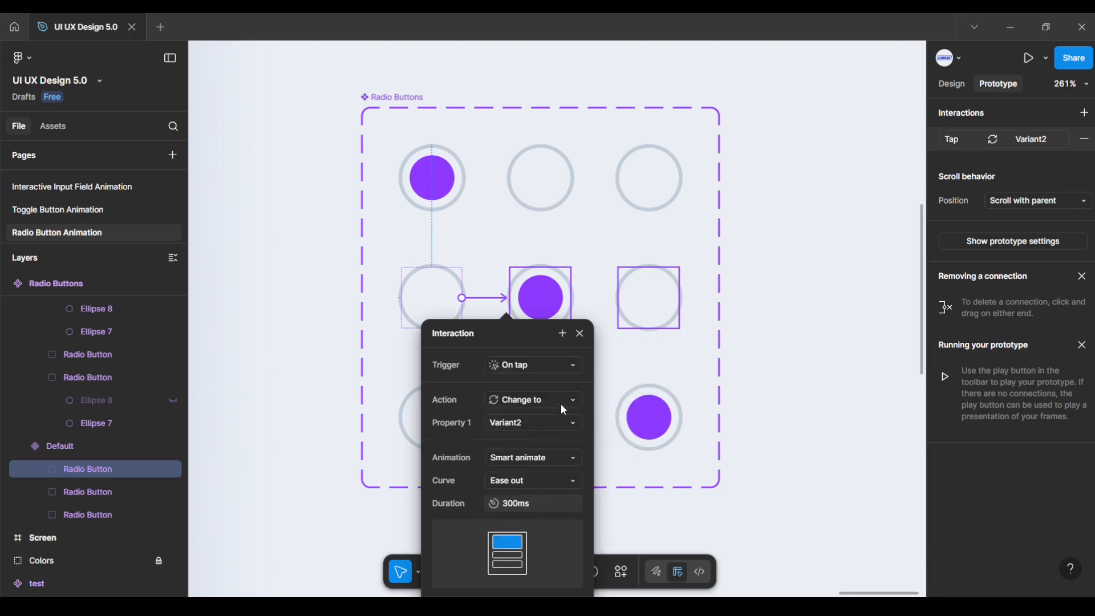
pyautogui.click(579, 333)
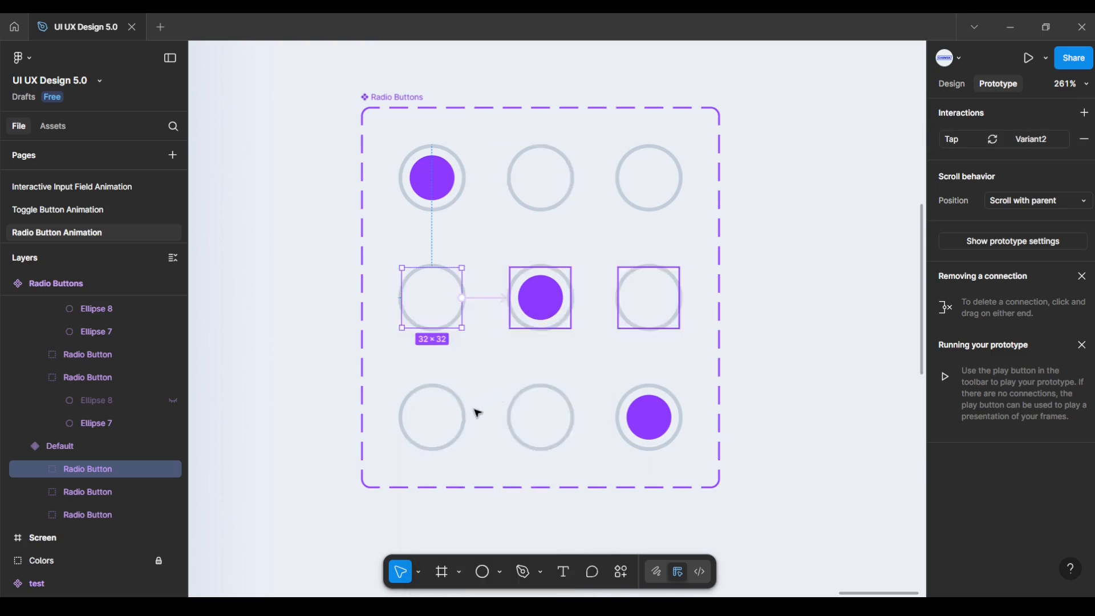
pyautogui.click(460, 423)
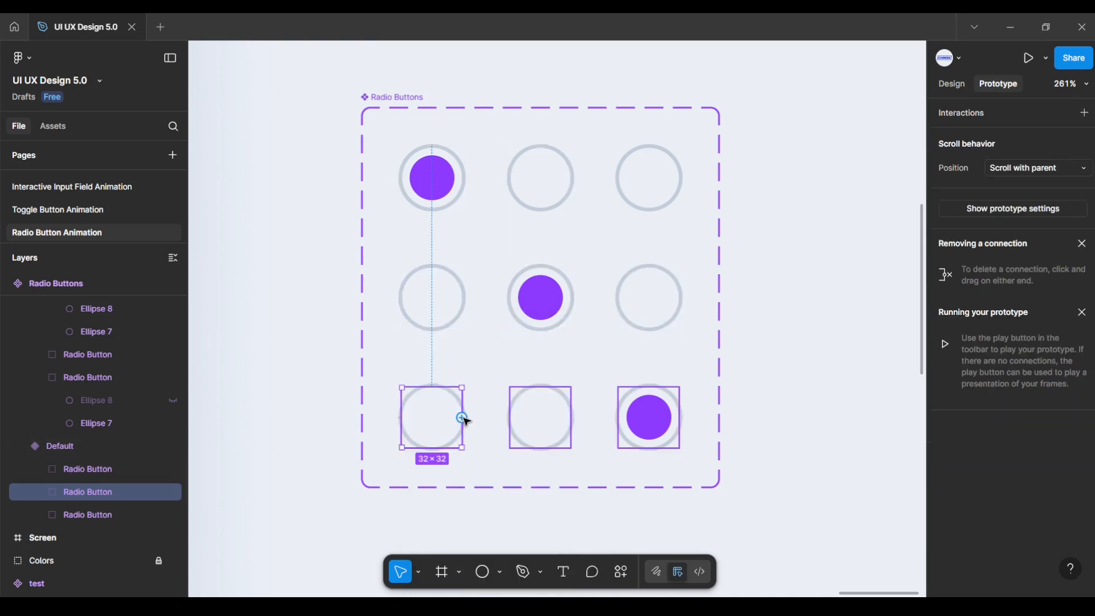
# Step: Link Default's bottom radio button to Variant3: On tap, Smart animate, Ease out, 300ms
pyautogui.moveTo(462, 418); pyautogui.dragTo(627, 358)
pyautogui.click(621, 366)
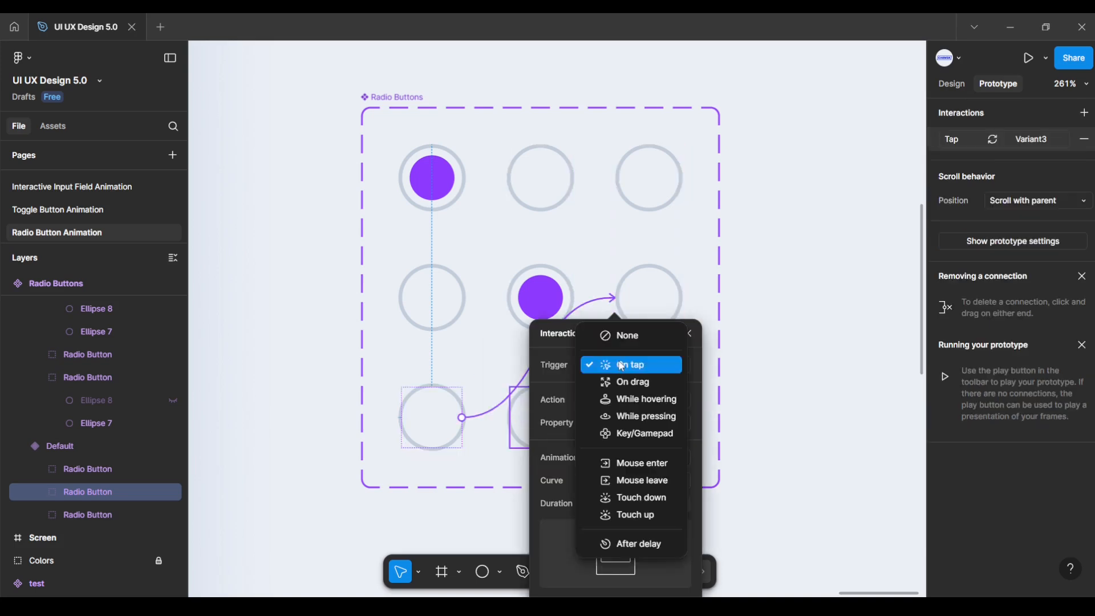
pyautogui.click(621, 366)
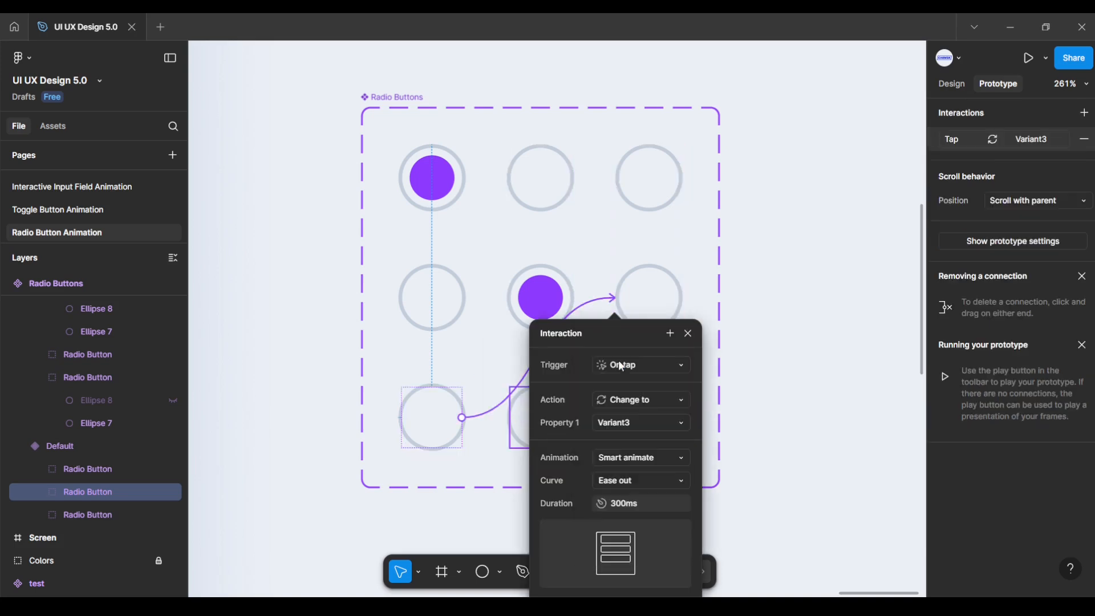
pyautogui.click(630, 459)
pyautogui.click(630, 459)
pyautogui.click(629, 480)
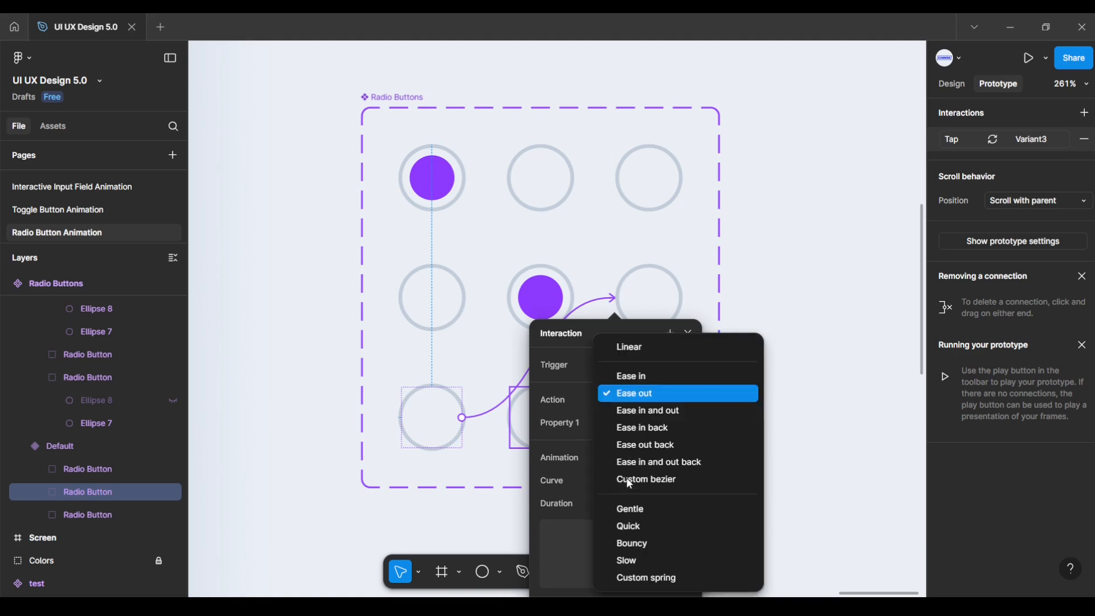
pyautogui.click(651, 394)
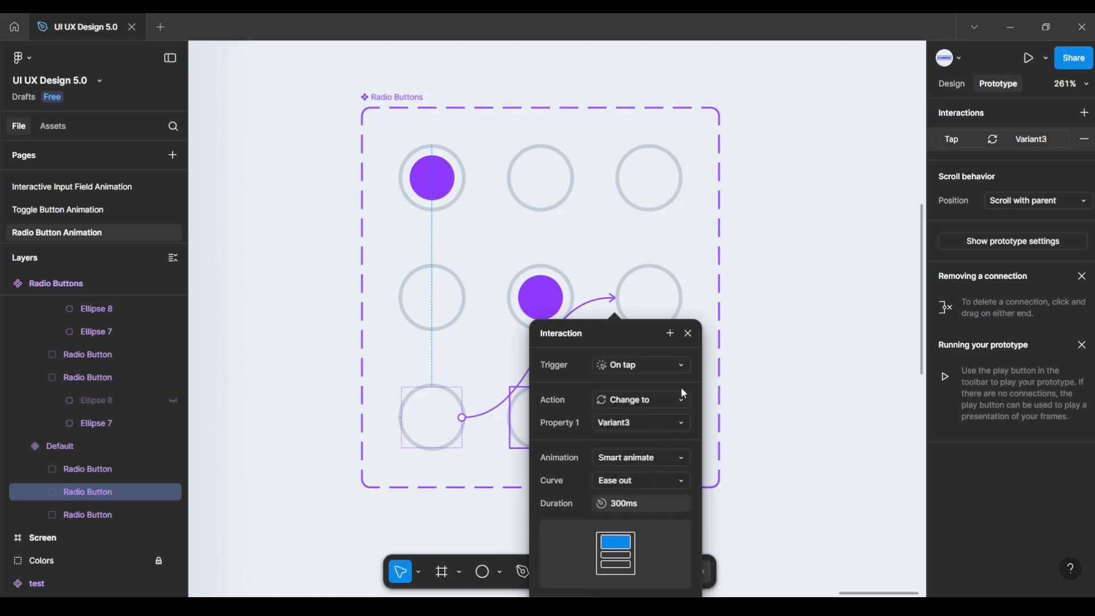
pyautogui.click(688, 333)
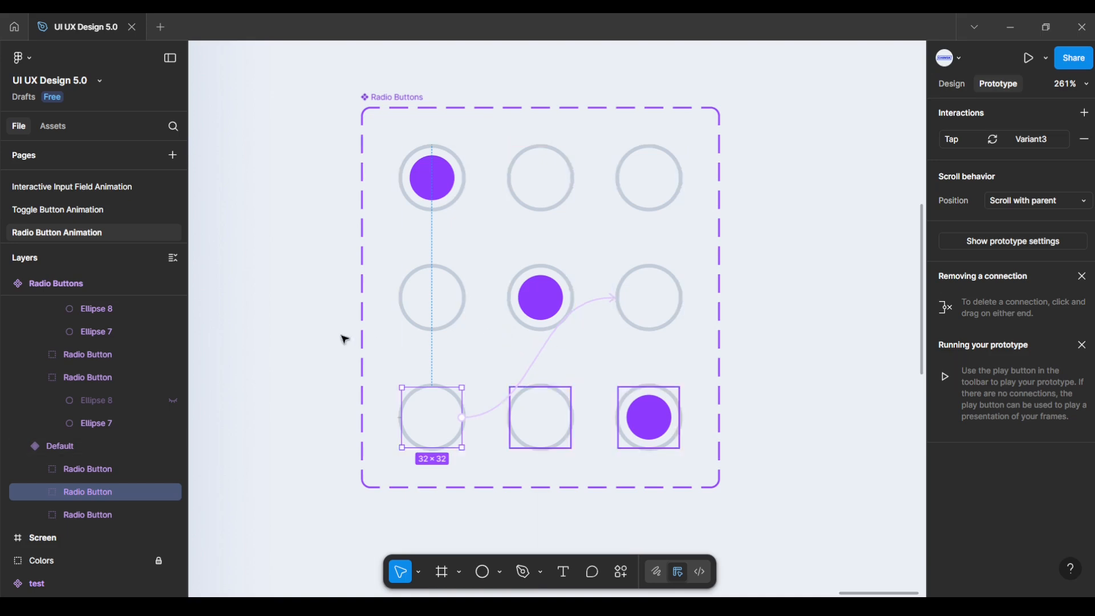
pyautogui.click(300, 347)
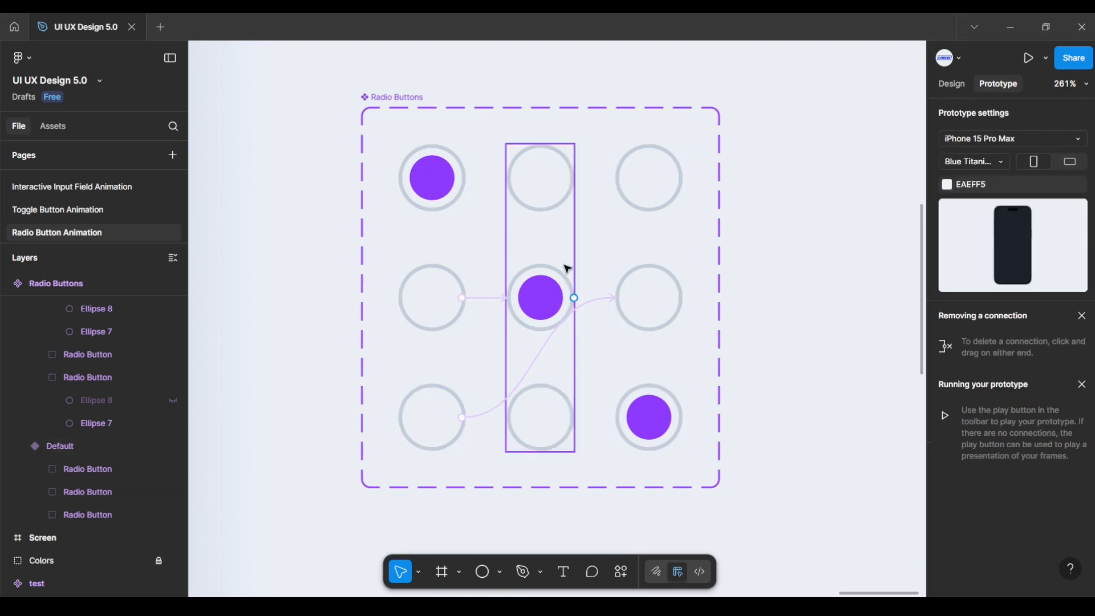
# Step: Link Variant2's top radio button to Default: On tap, Smart animate, Ease out
pyautogui.click(564, 209)
pyautogui.click(564, 200)
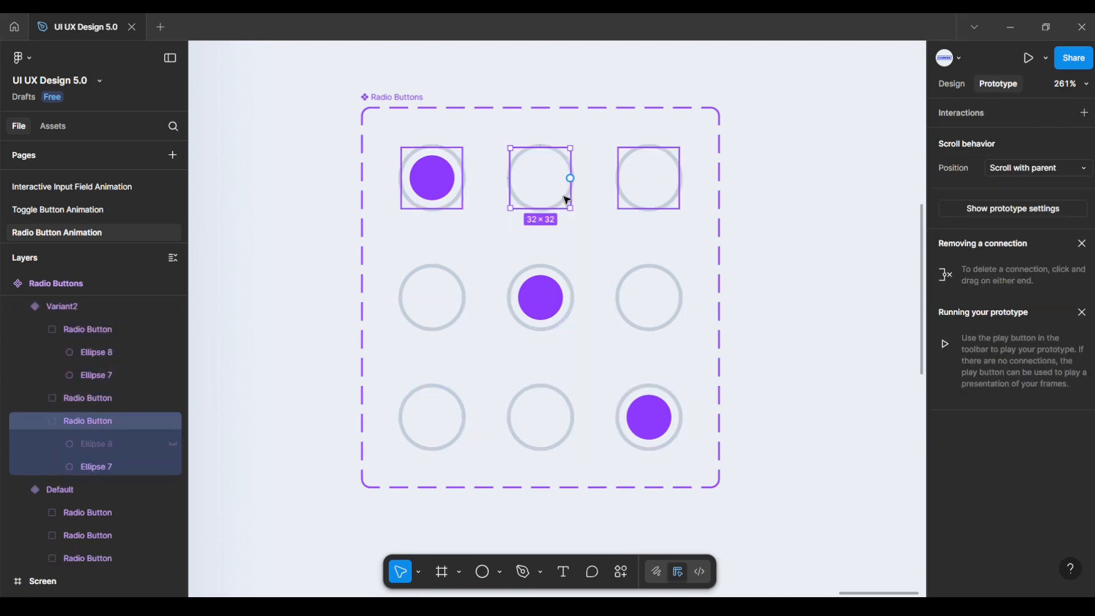
pyautogui.moveTo(529, 217); pyautogui.dragTo(456, 269)
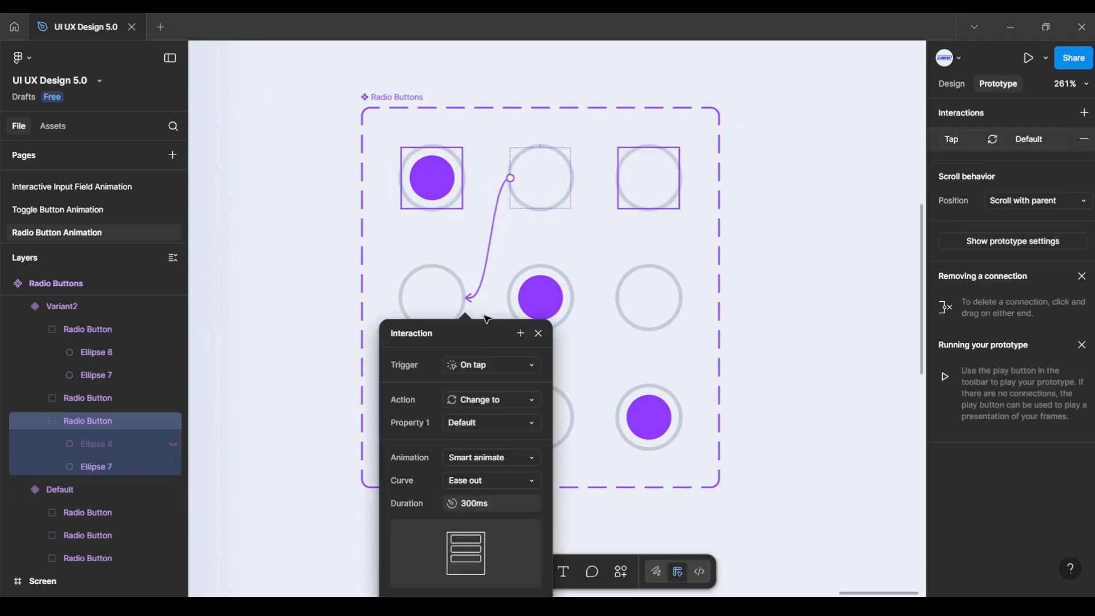
pyautogui.click(488, 367)
pyautogui.click(488, 367)
pyautogui.click(491, 460)
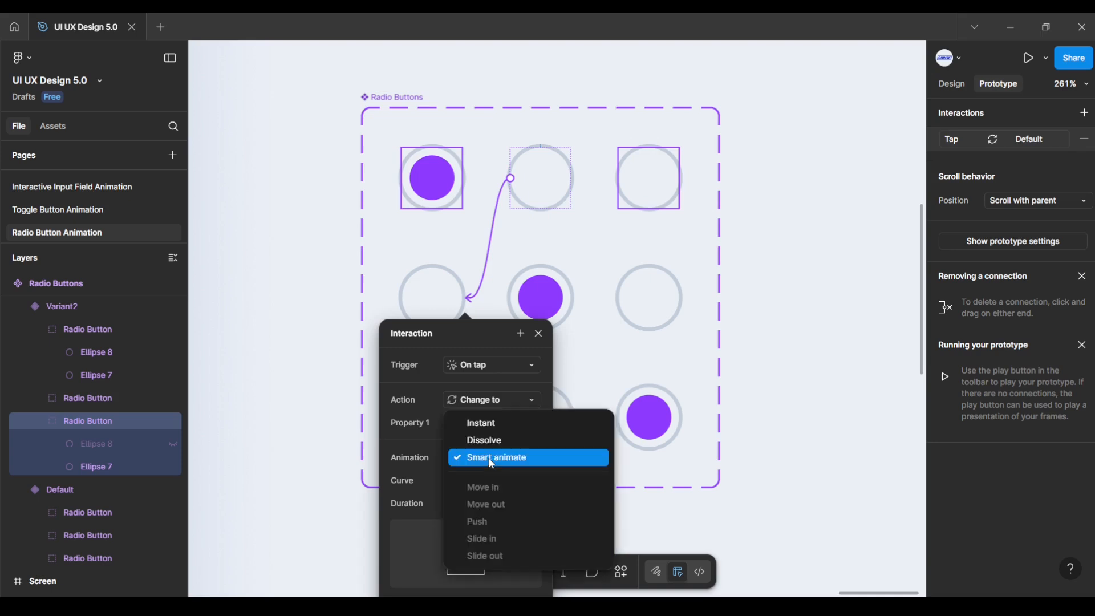
pyautogui.click(491, 460)
pyautogui.click(487, 480)
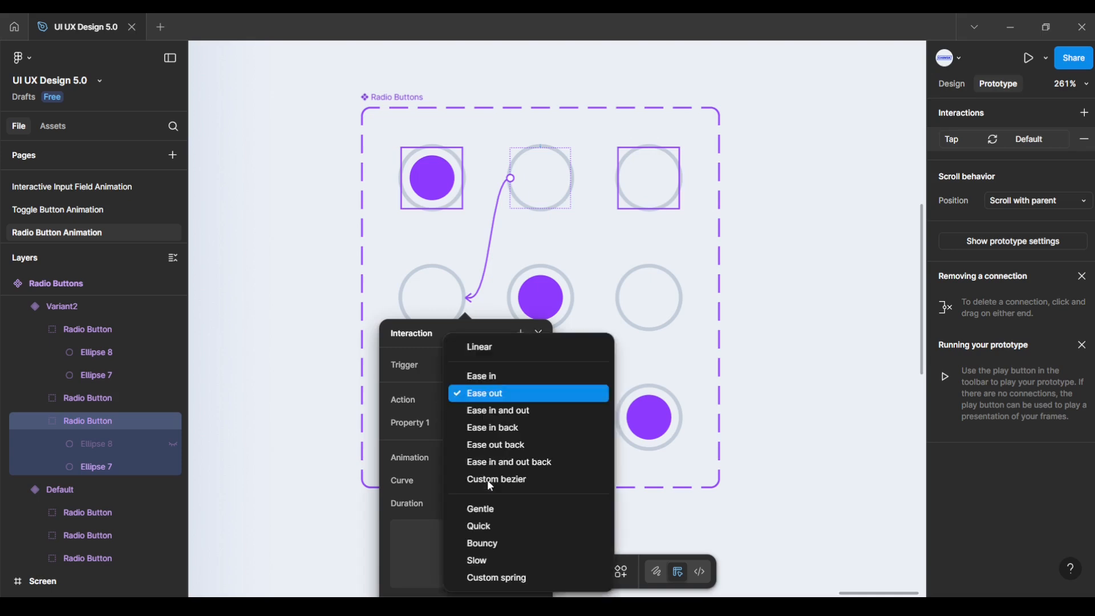
pyautogui.click(491, 401)
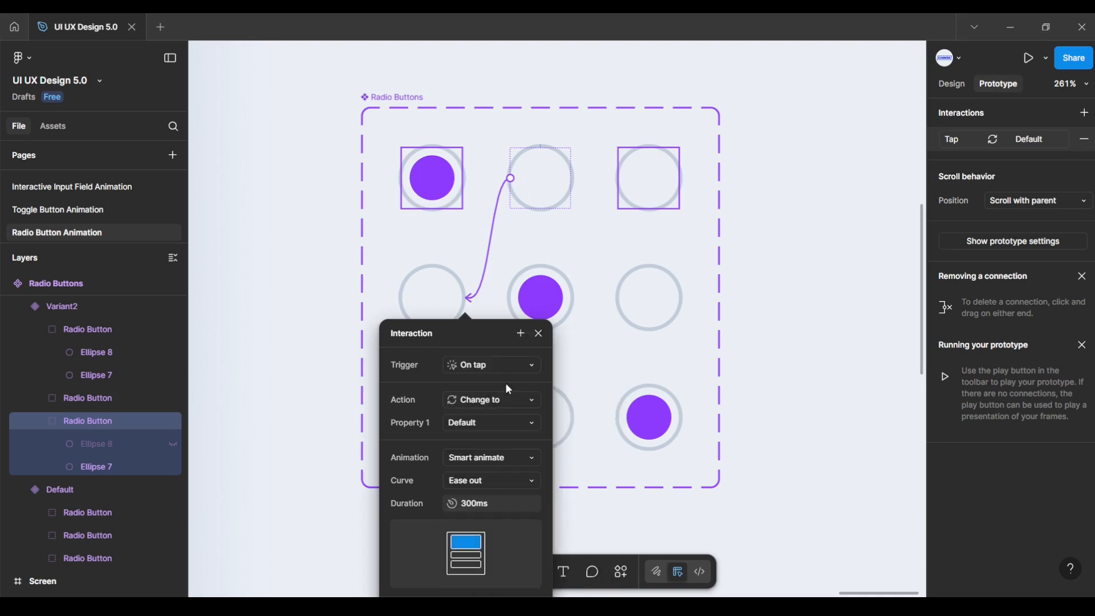
pyautogui.click(538, 333)
# Step: Link Variant2's bottom radio button to Variant3: On tap, Smart animate, Ease out, 300ms
pyautogui.click(553, 391)
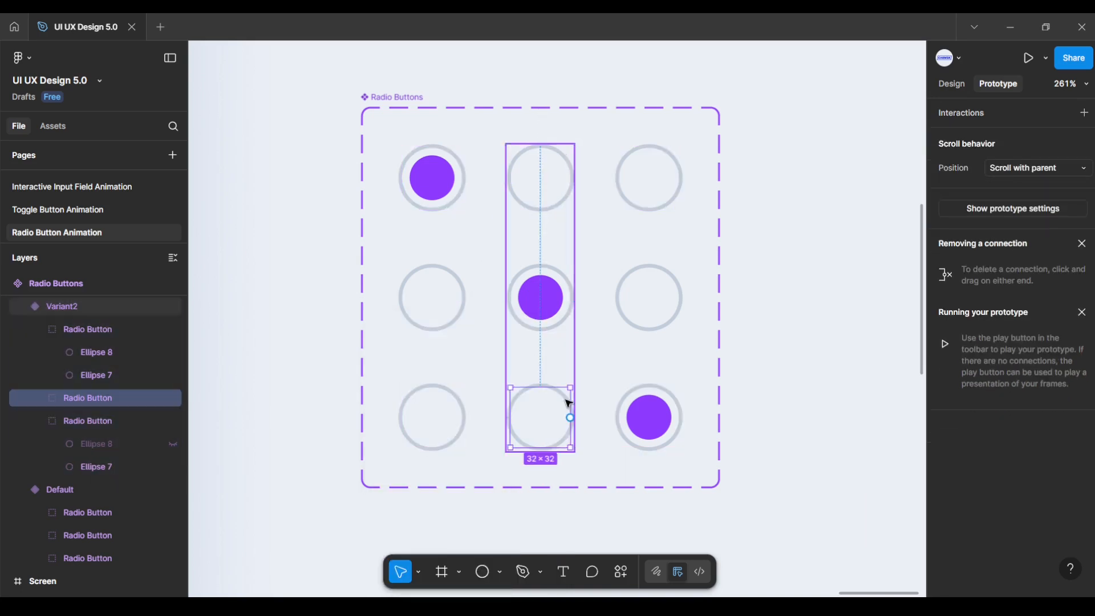
pyautogui.moveTo(569, 417); pyautogui.dragTo(630, 350)
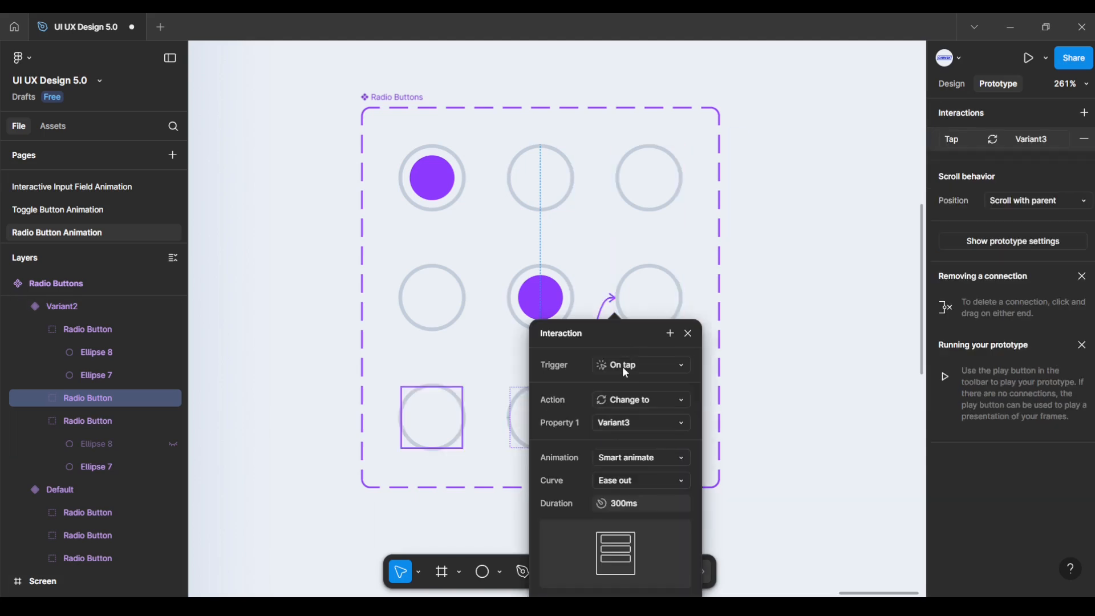
pyautogui.click(622, 366)
pyautogui.click(622, 366)
pyautogui.click(632, 458)
pyautogui.click(631, 465)
pyautogui.click(625, 480)
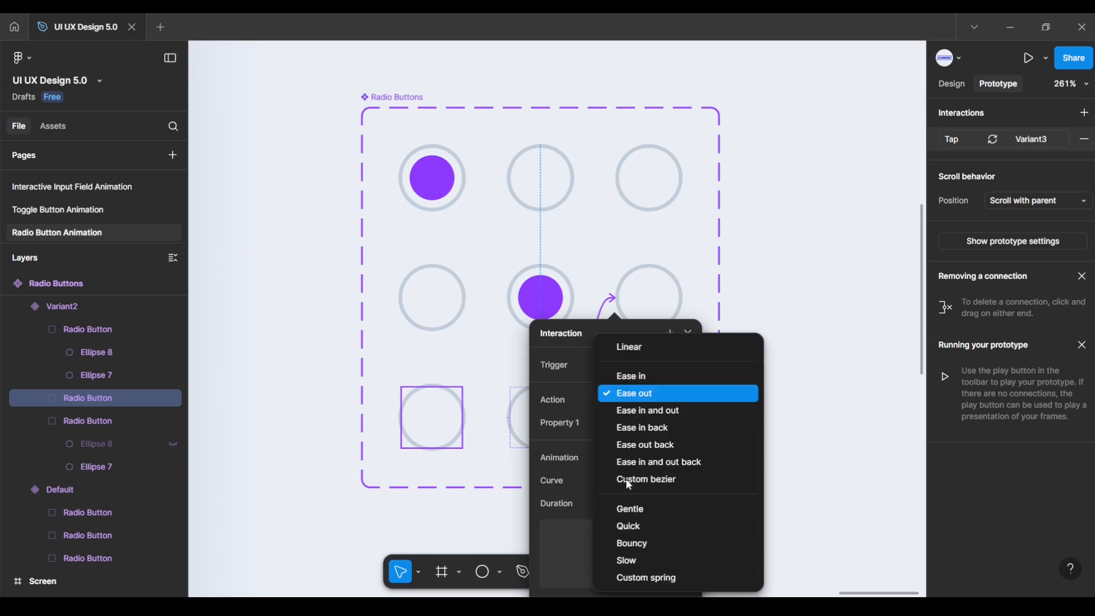
pyautogui.click(643, 393)
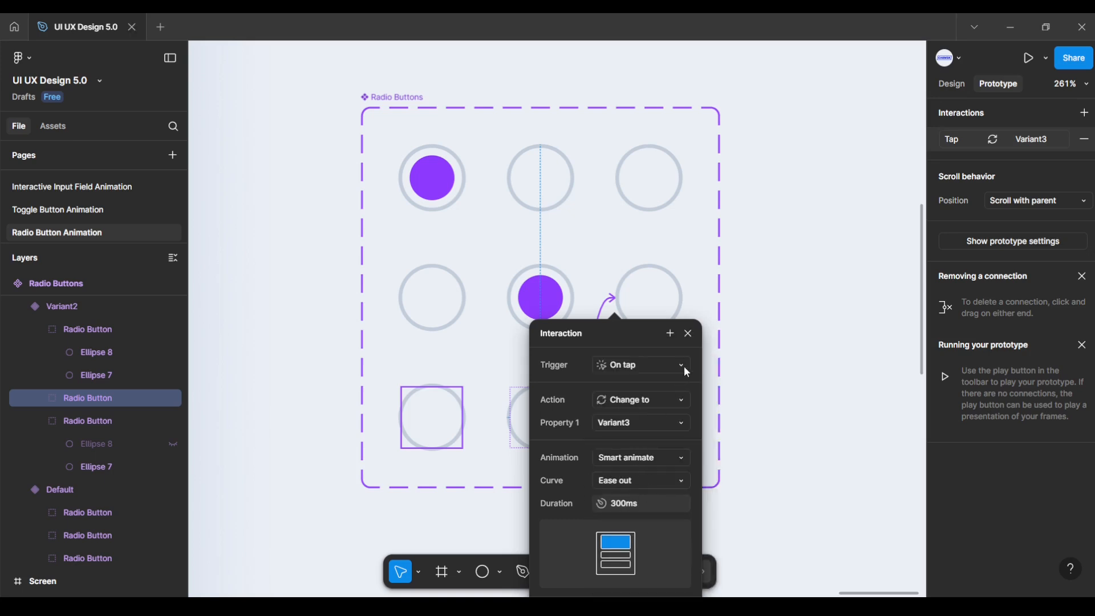
pyautogui.click(690, 337)
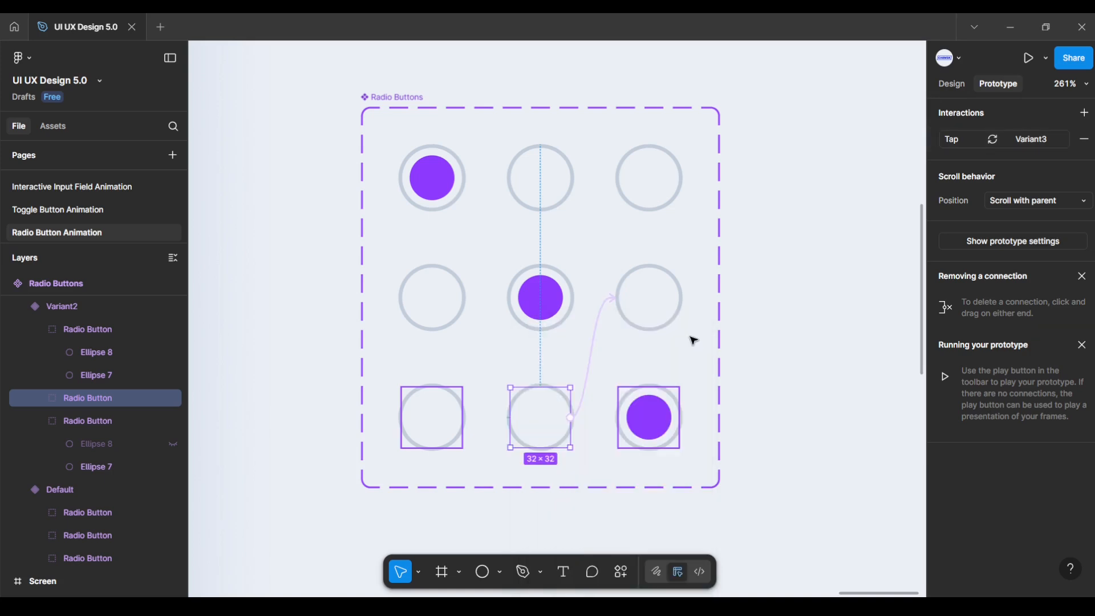
pyautogui.click(741, 352)
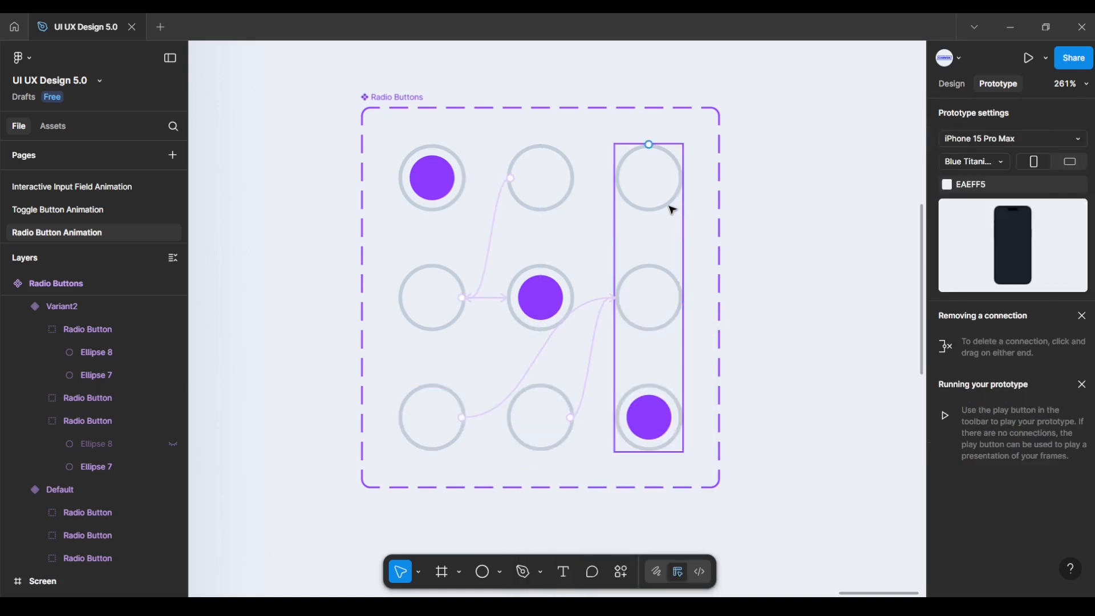
pyautogui.click(671, 274)
# Step: Link Variant3's top radio button to Default on tap with Smart animate and Ease out
pyautogui.click(665, 206)
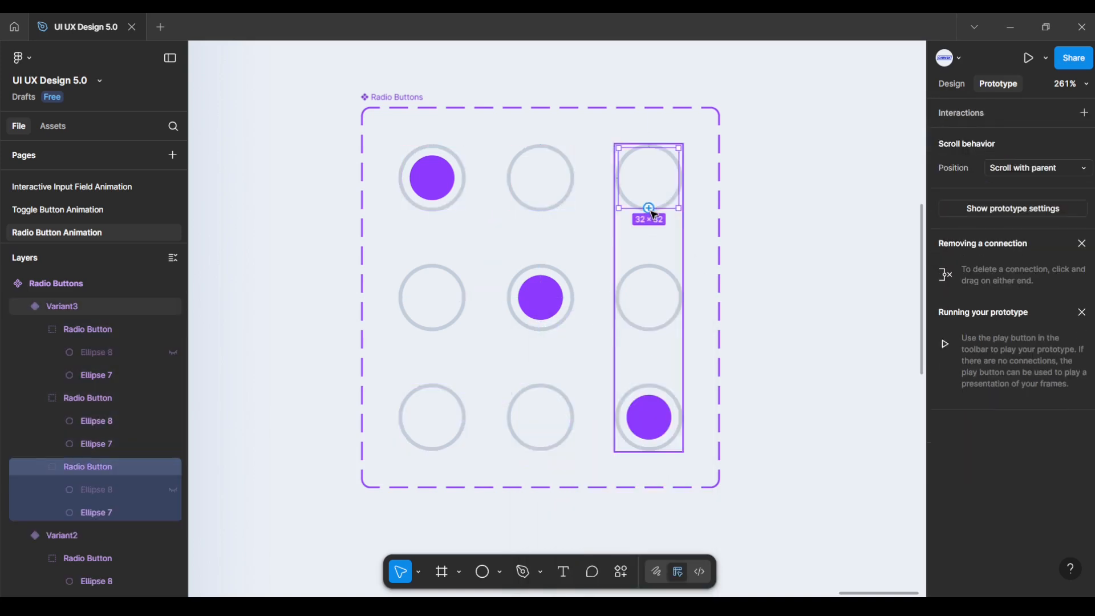
pyautogui.moveTo(652, 211); pyautogui.dragTo(464, 254)
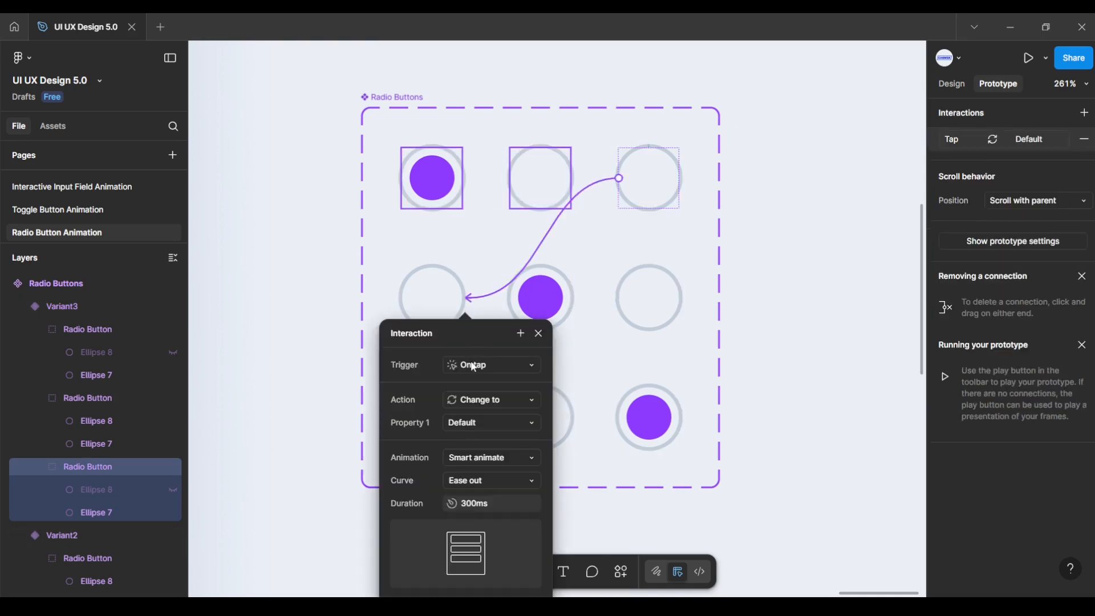
pyautogui.click(475, 365)
pyautogui.click(474, 368)
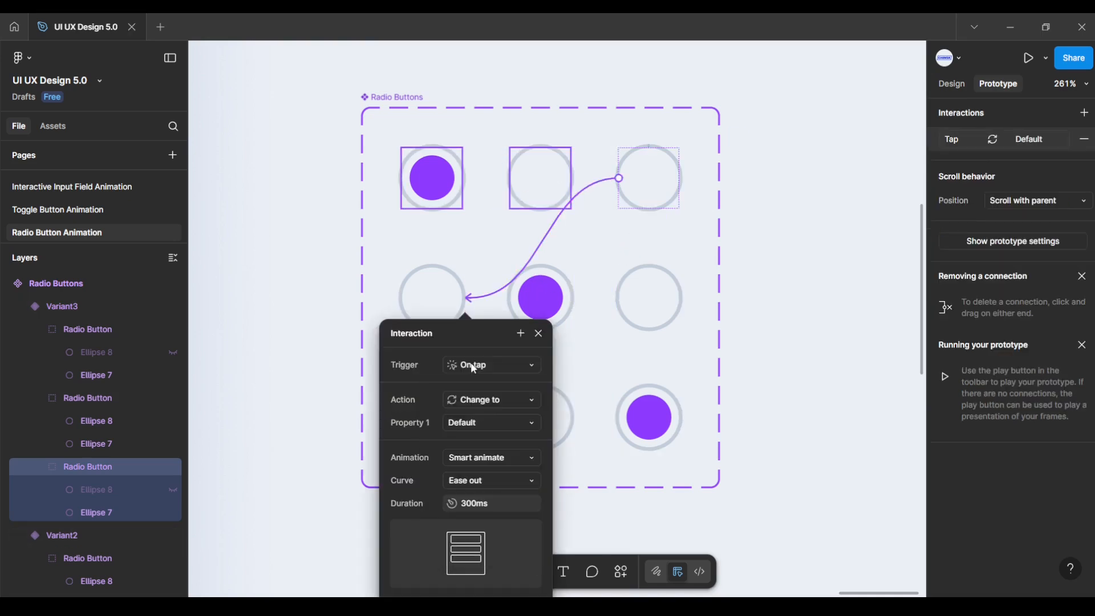
pyautogui.click(475, 459)
pyautogui.click(477, 456)
pyautogui.click(481, 480)
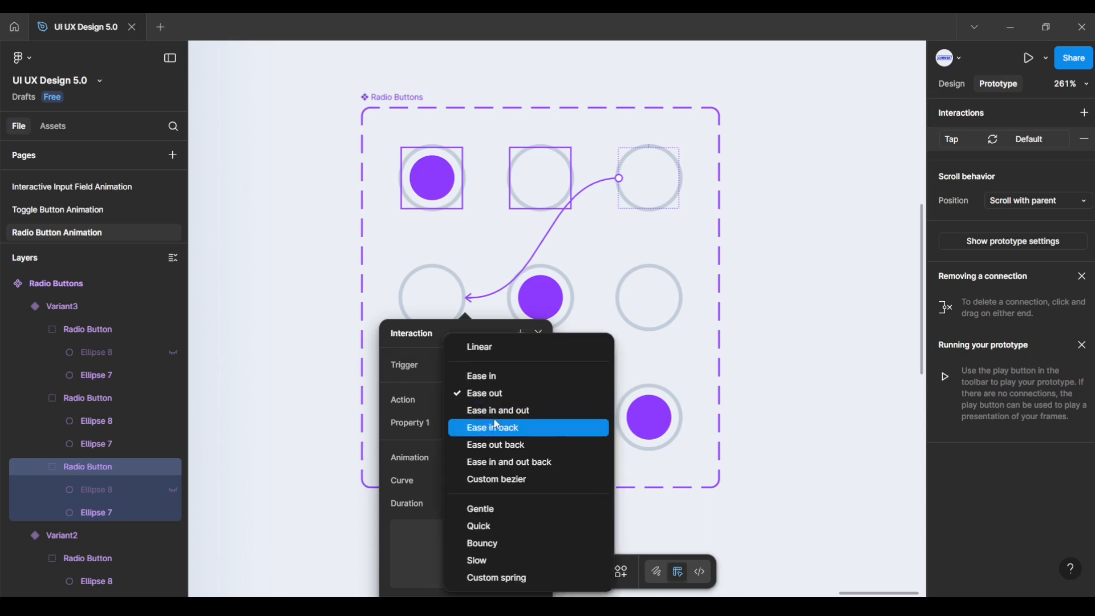
pyautogui.click(493, 395)
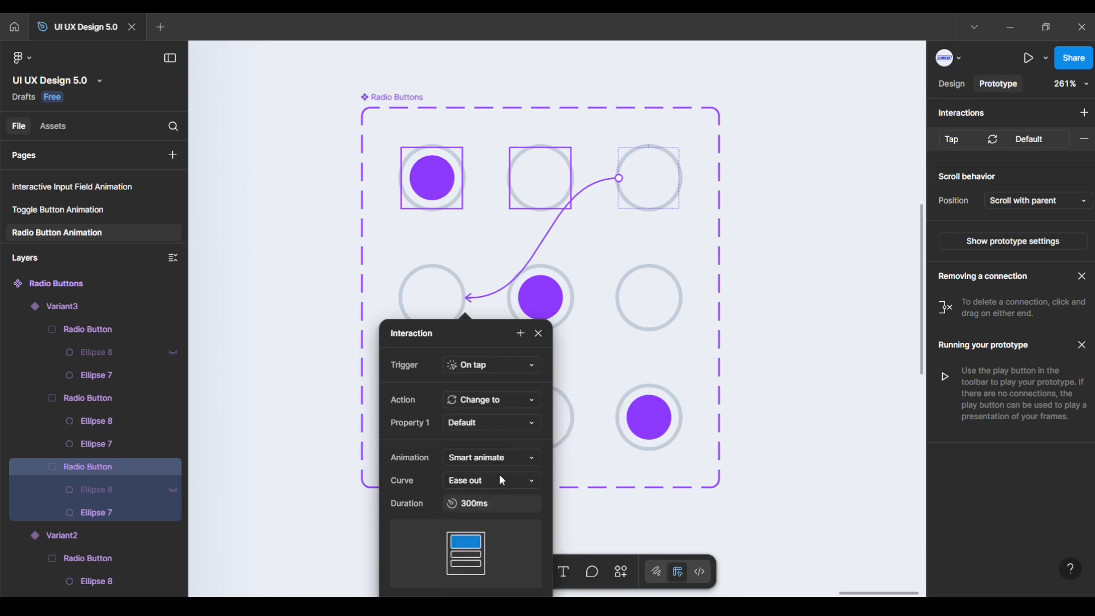
pyautogui.click(544, 337)
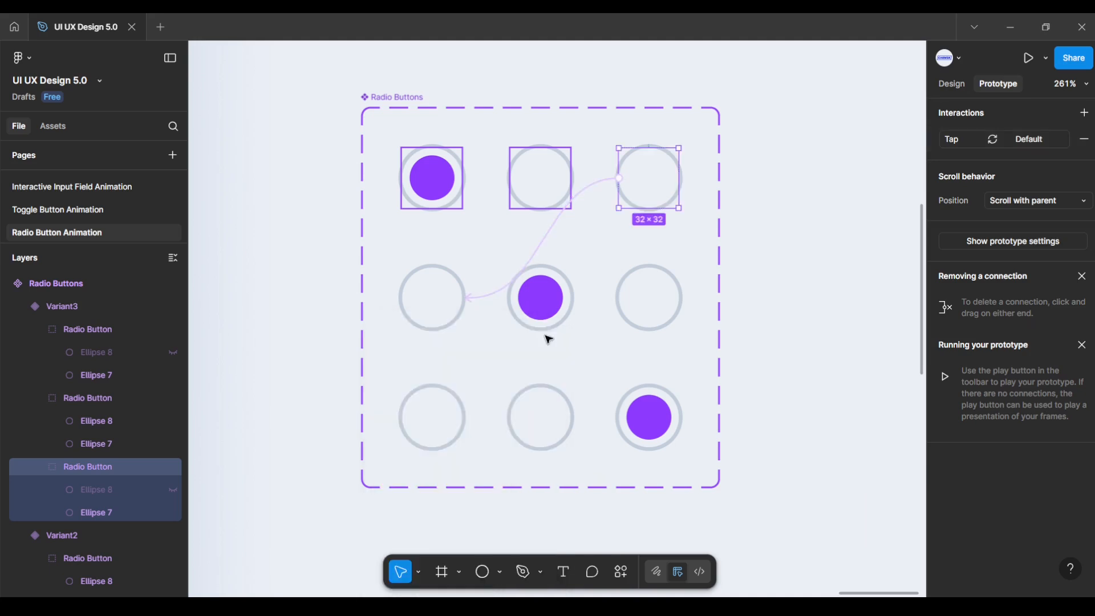
# Step: Link Variant3's middle radio button to Variant2 on tap, Smart animate, Ease out, 300ms
pyautogui.click(654, 271)
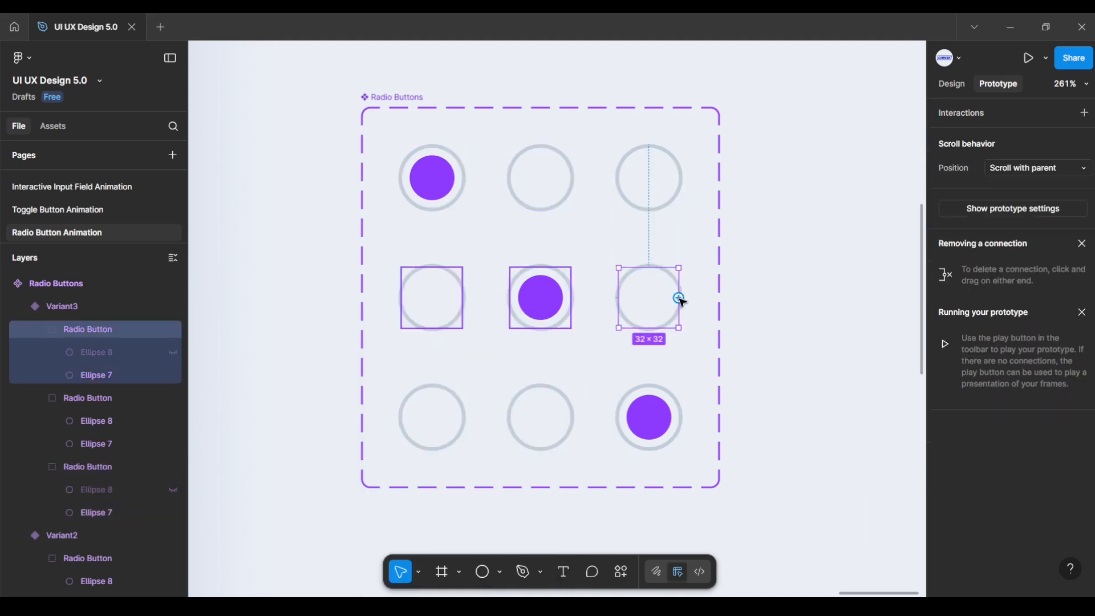
pyautogui.moveTo(678, 297); pyautogui.dragTo(572, 361)
pyautogui.click(587, 364)
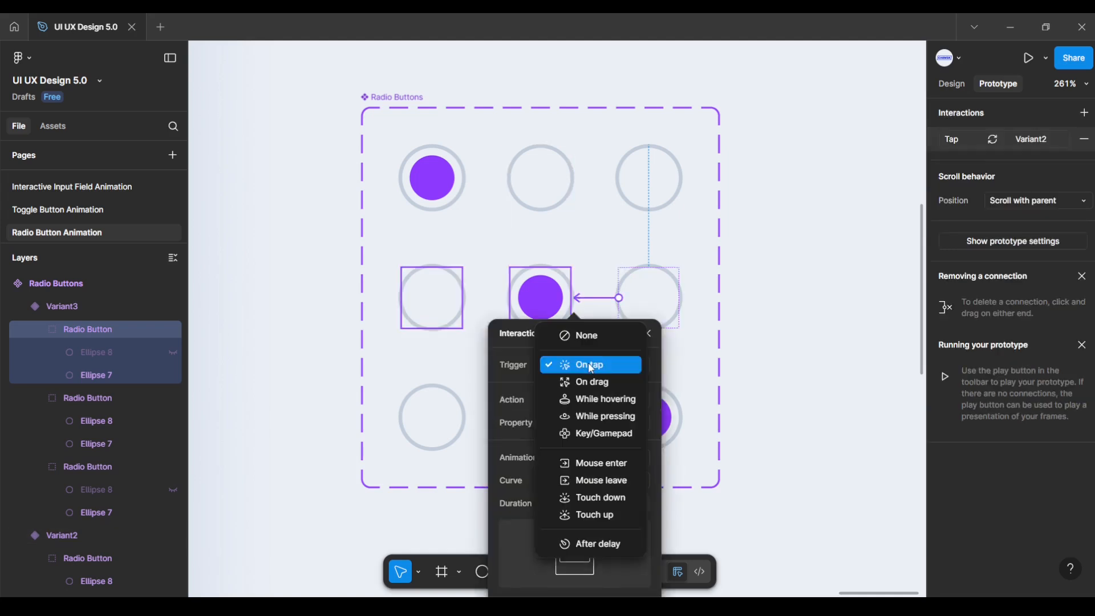
pyautogui.click(589, 365)
pyautogui.click(583, 459)
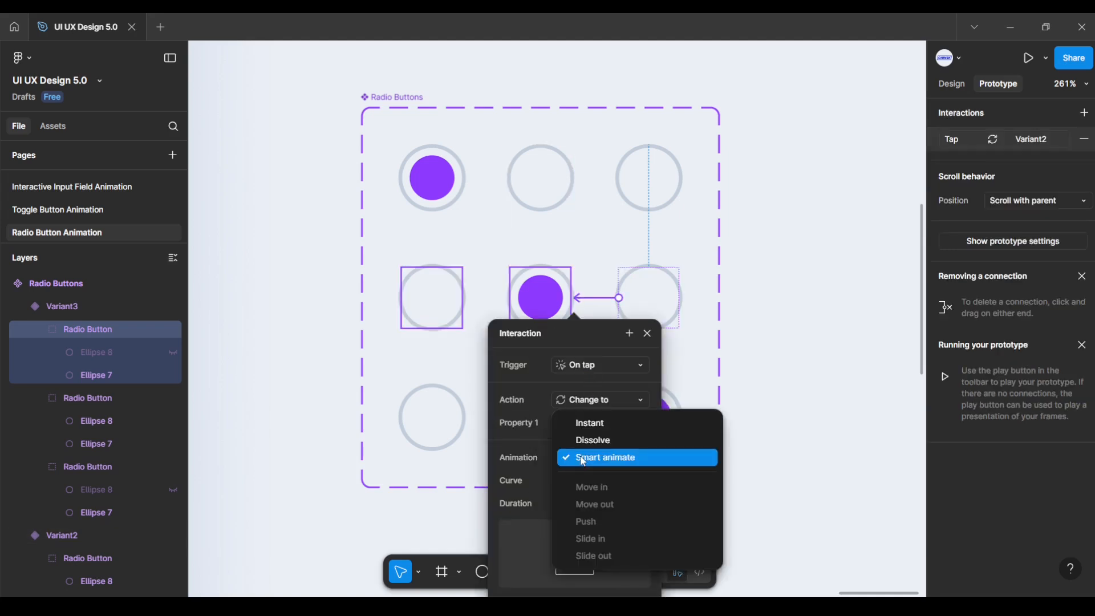
pyautogui.click(583, 458)
pyautogui.click(587, 486)
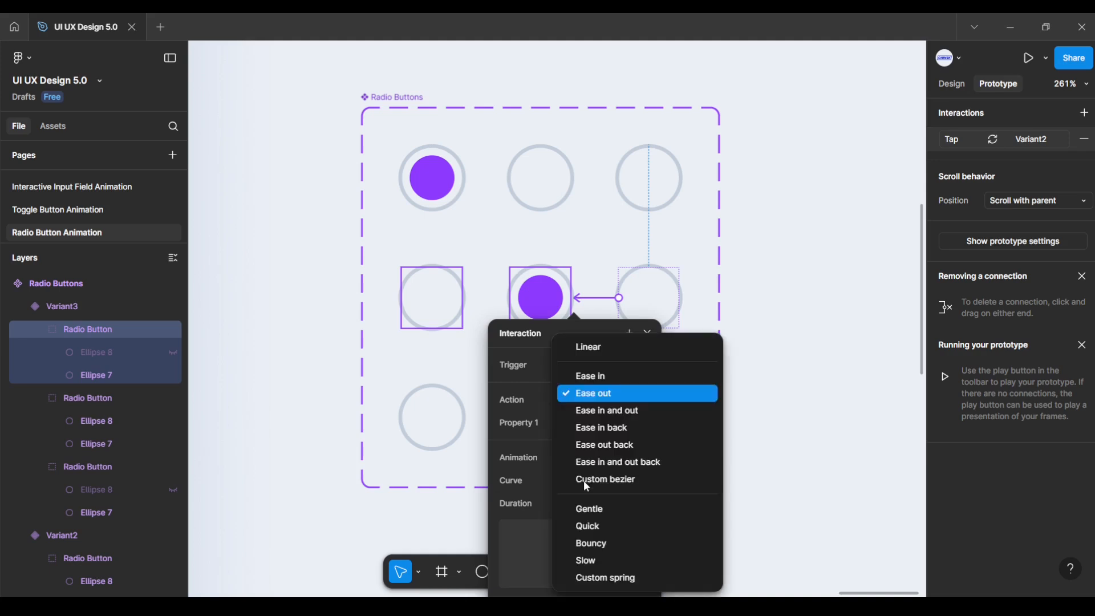
pyautogui.click(587, 393)
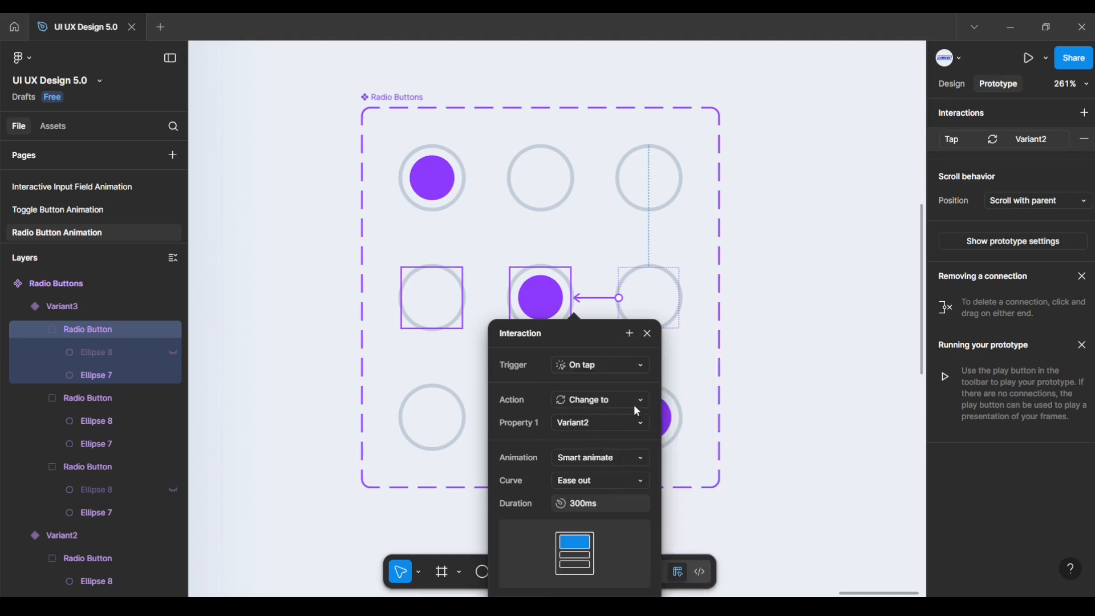
pyautogui.click(647, 334)
pyautogui.click(752, 380)
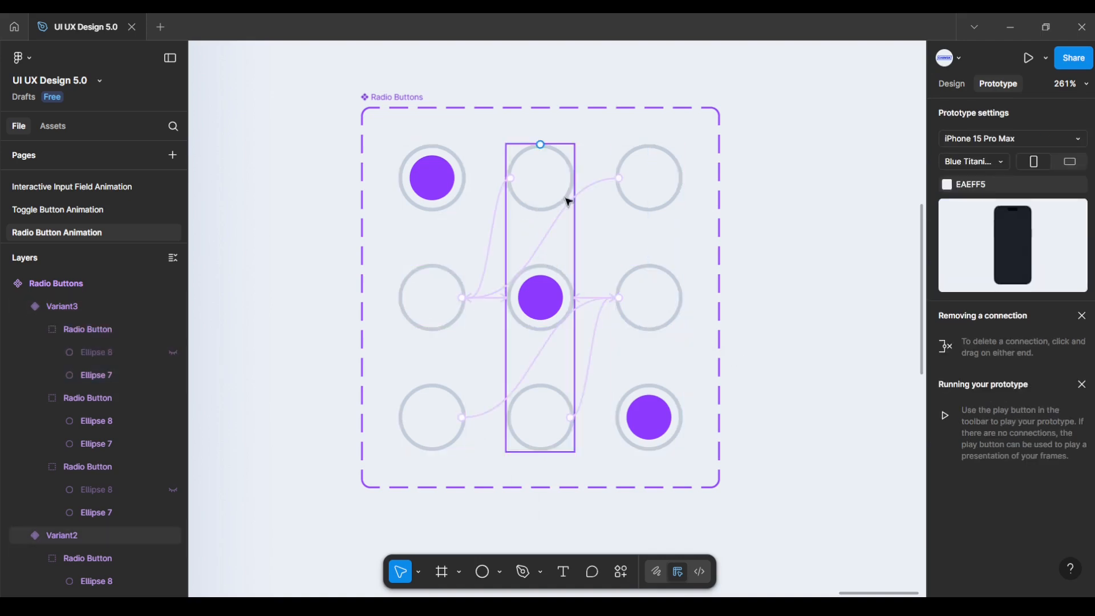
# Step: Copy the Default Radio Buttons variant and bring the phone screen into view
pyautogui.click(951, 83)
pyautogui.click(456, 316)
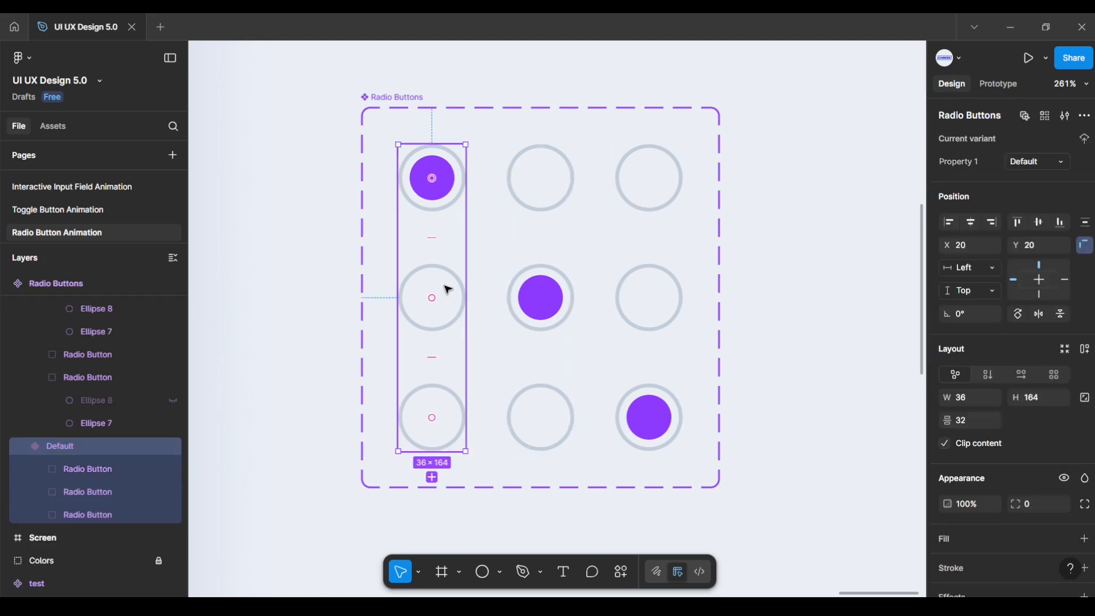
pyautogui.rightClick(448, 290)
pyautogui.click(478, 165)
pyautogui.scroll(-10, 273, 349)
pyautogui.moveTo(274, 349); pyautogui.dragTo(671, 310)
pyautogui.scroll(-1, 720, 332)
pyautogui.scroll(-3, 683, 292)
pyautogui.scroll(1, 697, 335)
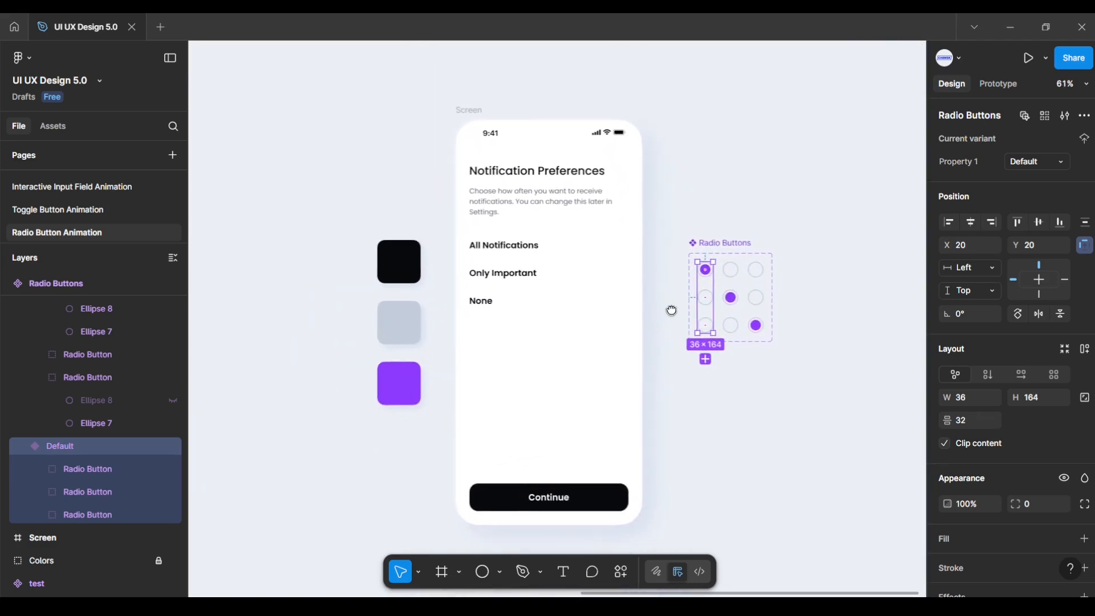
# Step: Paste the radio buttons into the Screen frame and position them at X 362, Y 271 beside the options
pyautogui.click(471, 111)
pyautogui.hotkey('ctrl', 'v')
pyautogui.scroll(3, 557, 251)
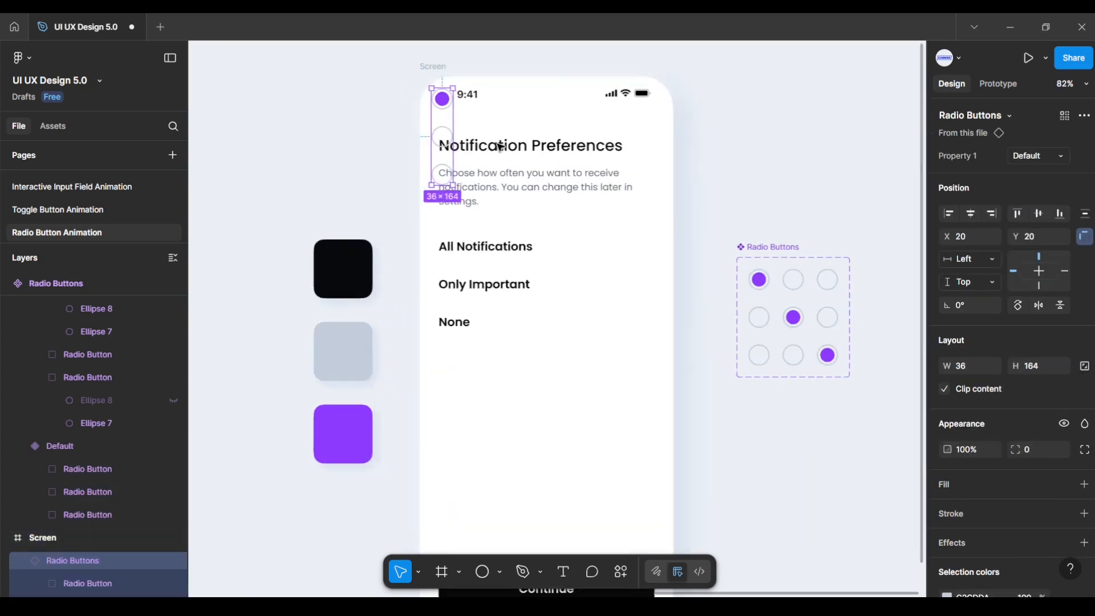
pyautogui.moveTo(445, 122); pyautogui.dragTo(631, 269)
pyautogui.press('alt')
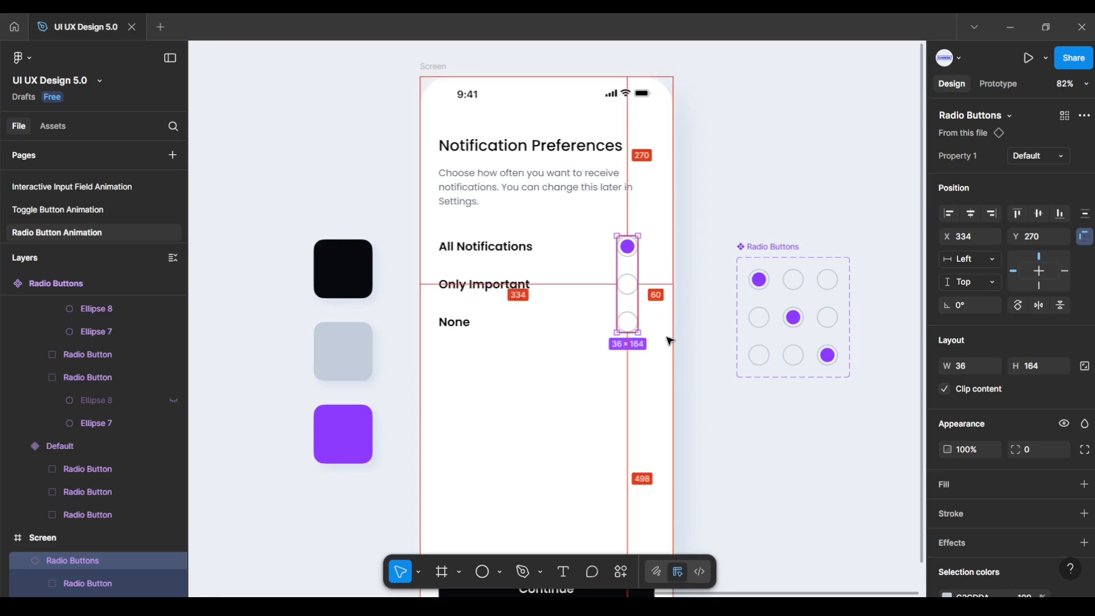
pyautogui.press('Right')
pyautogui.press('Right')
pyautogui.press('Right')
pyautogui.press('Right')
pyautogui.press('Right')
pyautogui.press('Right')
pyautogui.press('Right')
pyautogui.press('Right')
pyautogui.press('Right')
pyautogui.press('Right')
pyautogui.press('Right')
pyautogui.press('Right')
pyautogui.press('Right')
pyautogui.press('Right')
pyautogui.press('Right')
pyautogui.press('Right')
pyautogui.press('Right')
pyautogui.press('Right')
pyautogui.press('Right')
pyautogui.press('Right')
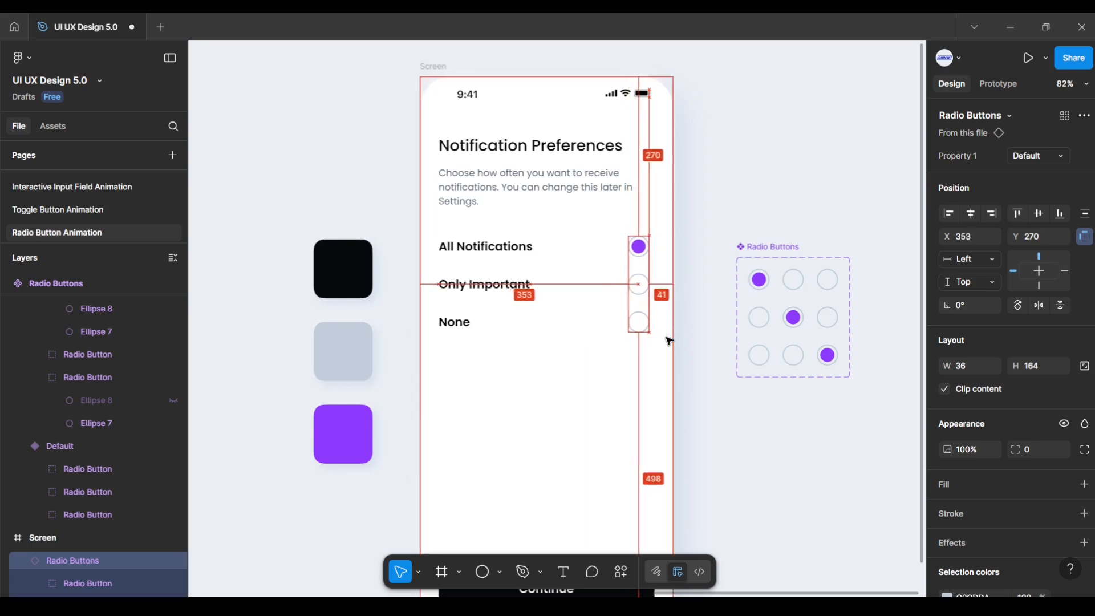
pyautogui.press('Right')
pyautogui.press('Right')
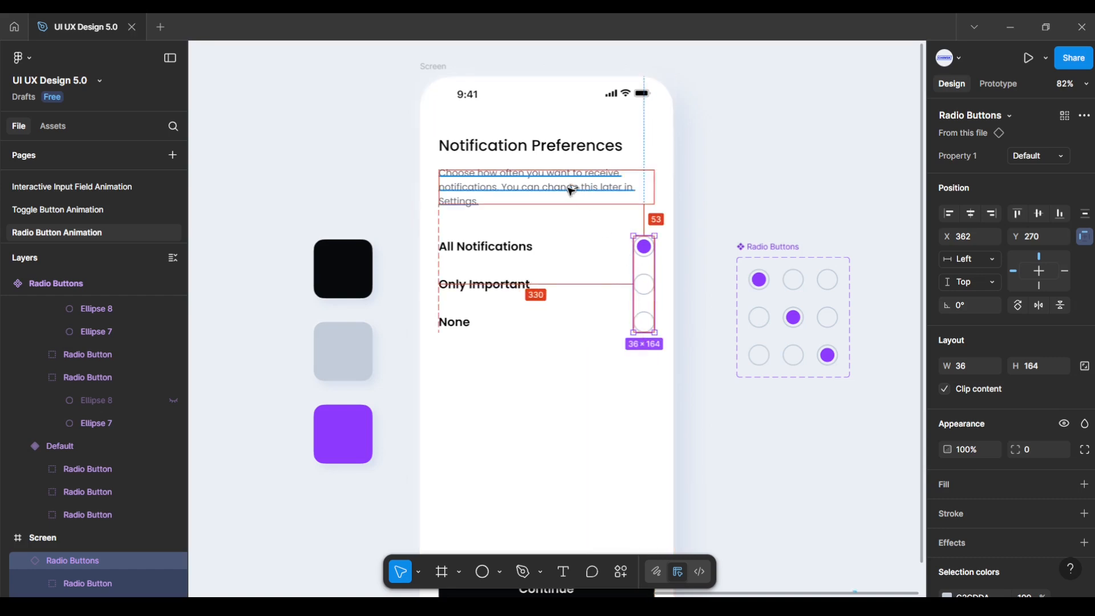
# Step: Deselect the instance, recentre the phone screen, and select the Screen frame
pyautogui.click(395, 170)
pyautogui.scroll(-1, 395, 169)
pyautogui.scroll(-2, 421, 120)
pyautogui.scroll(-1, 416, 119)
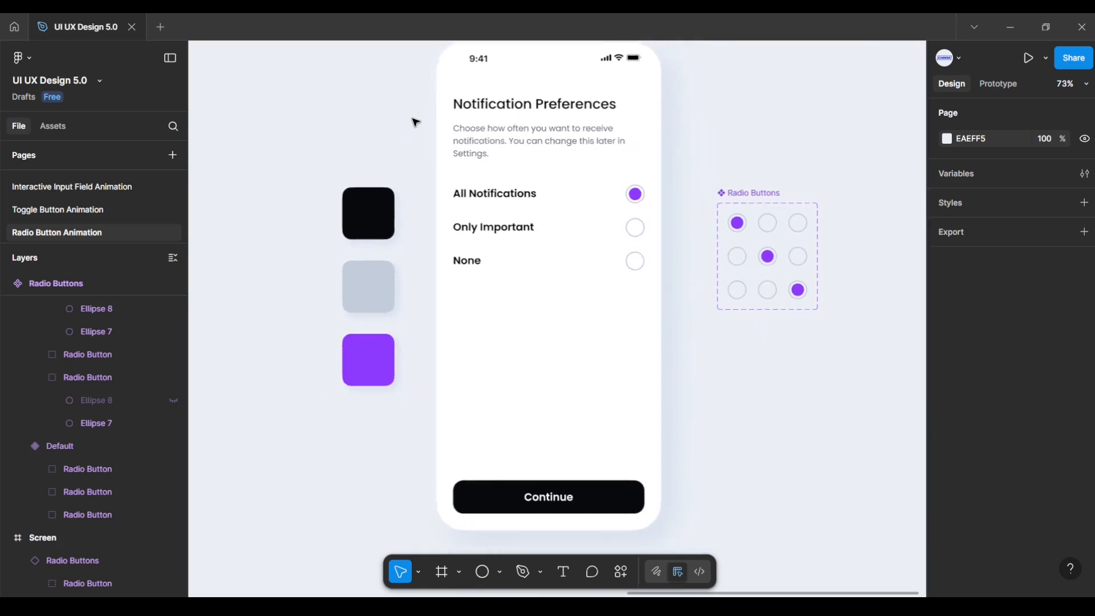
pyautogui.moveTo(418, 139); pyautogui.dragTo(410, 134)
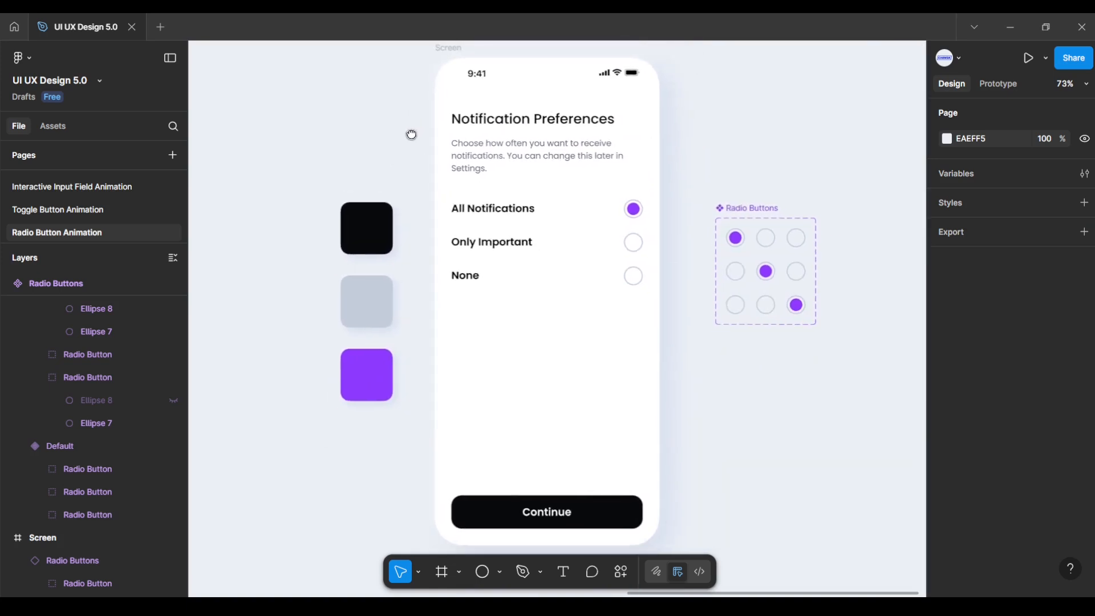
pyautogui.click(449, 48)
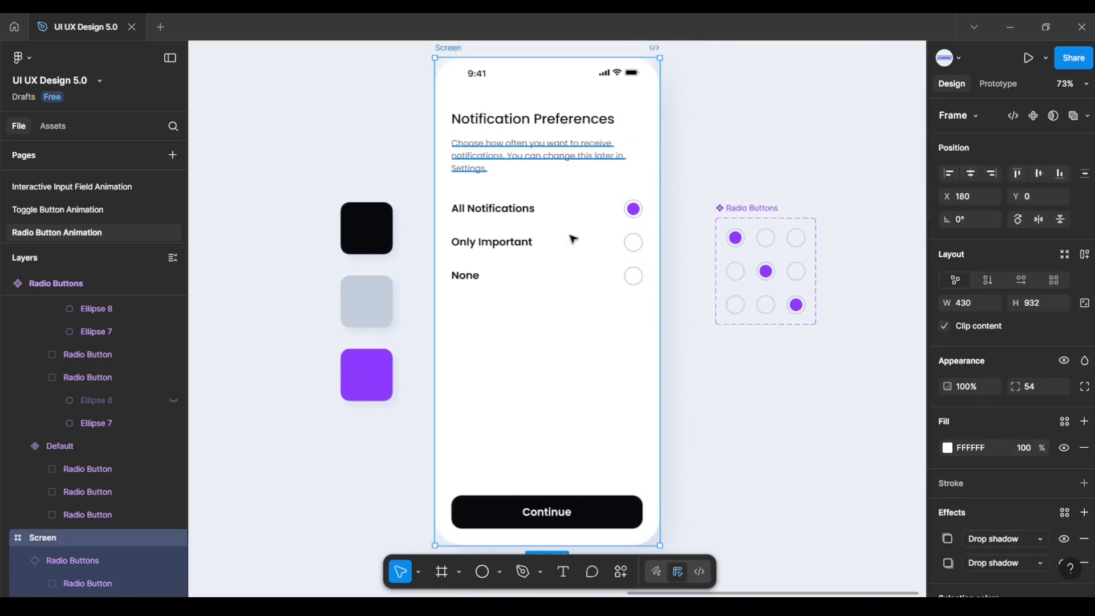
# Step: Present the Screen prototype and tap Only Important, None and All Notifications to test switching
pyautogui.click(1029, 57)
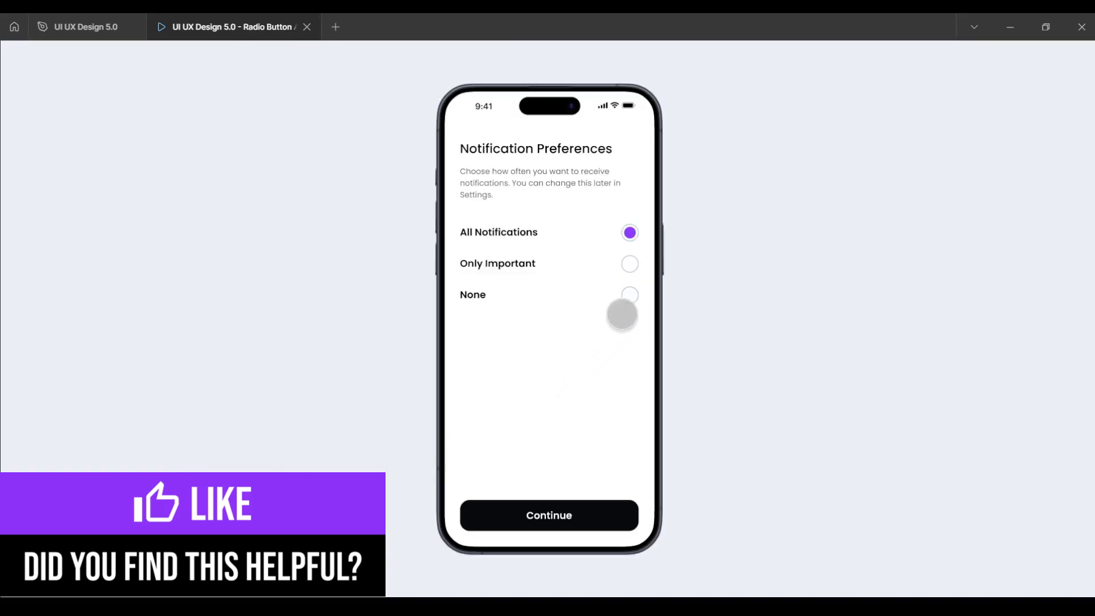
pyautogui.click(630, 263)
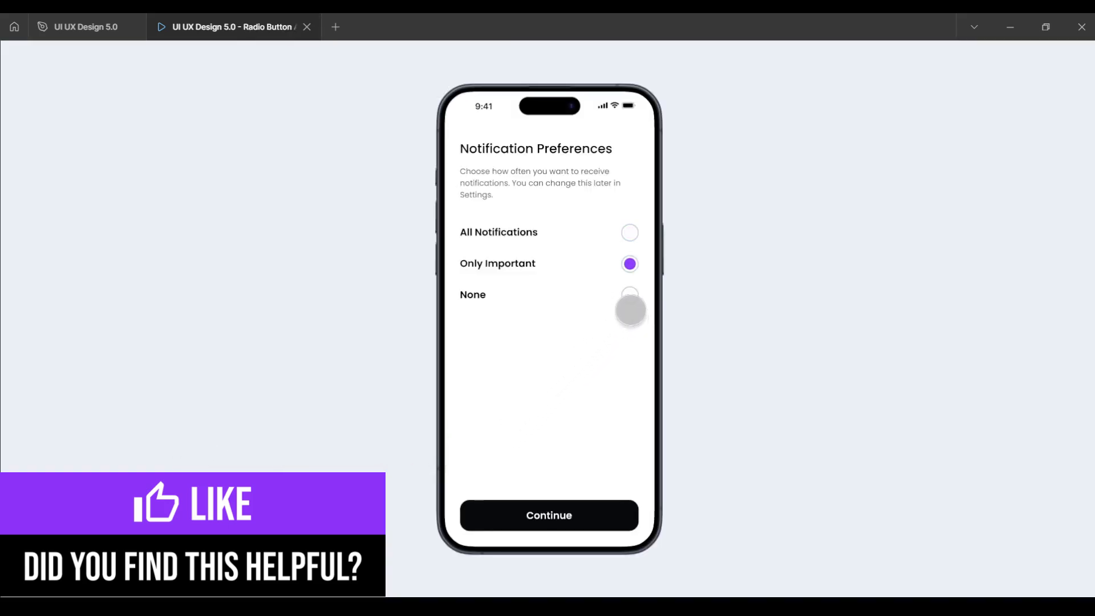
pyautogui.click(630, 294)
pyautogui.click(629, 263)
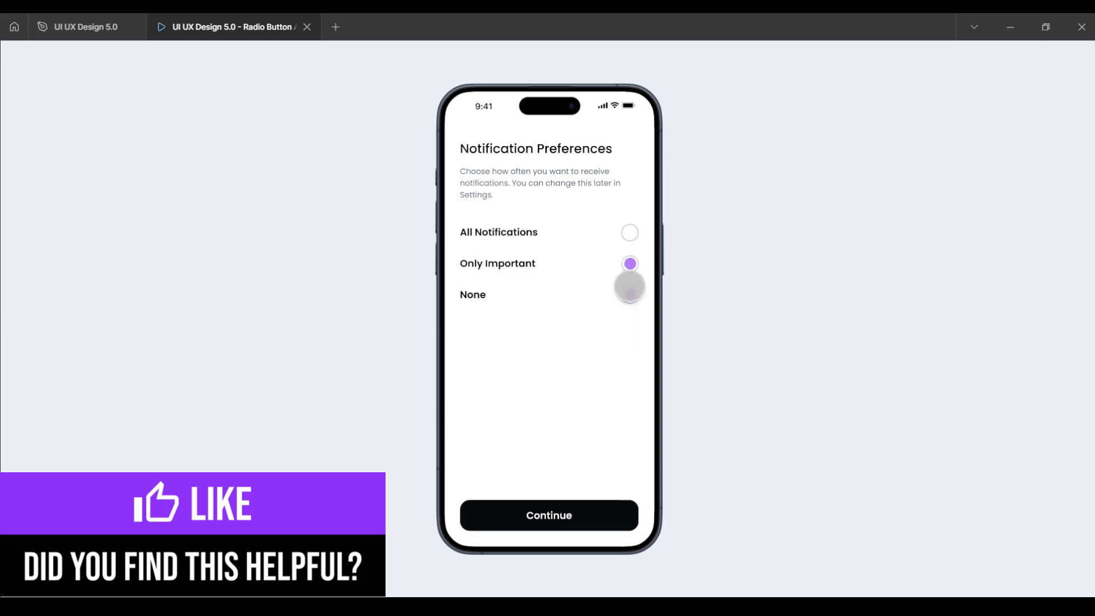
pyautogui.click(629, 234)
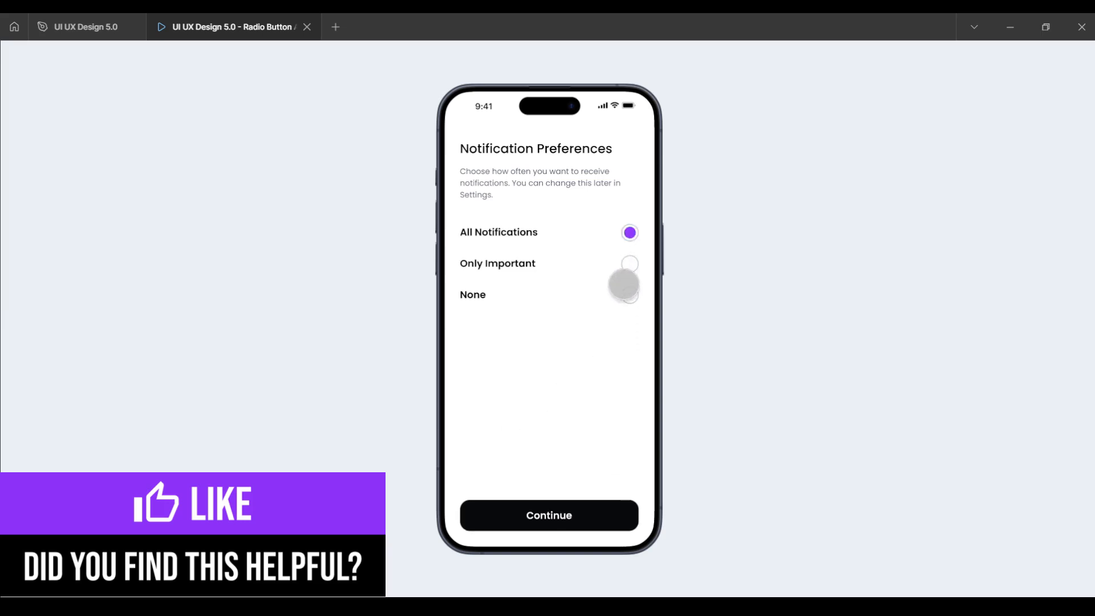
pyautogui.click(628, 295)
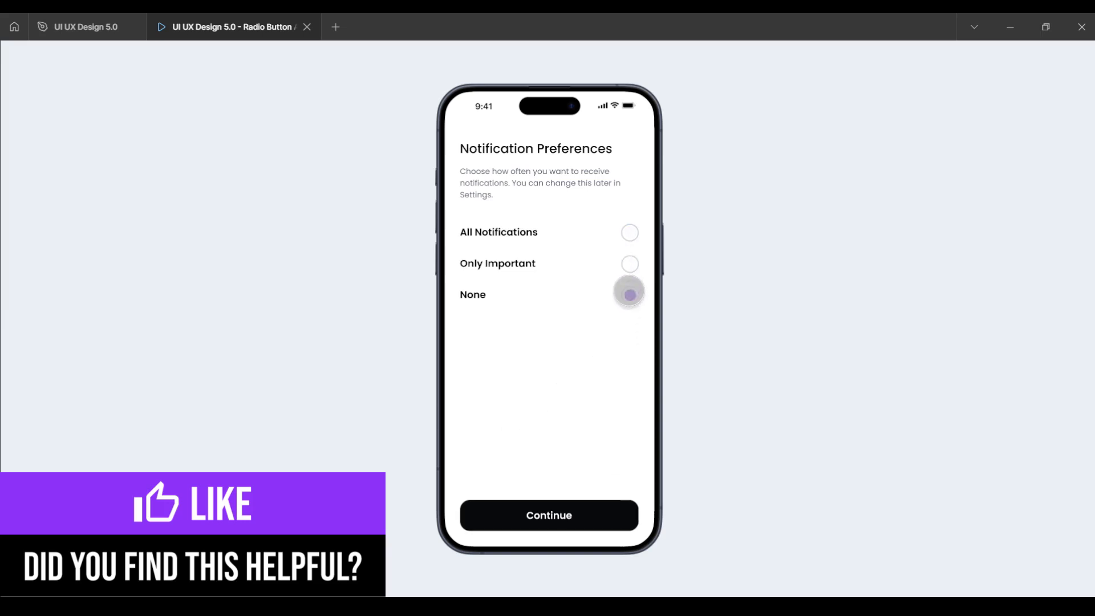
pyautogui.click(630, 234)
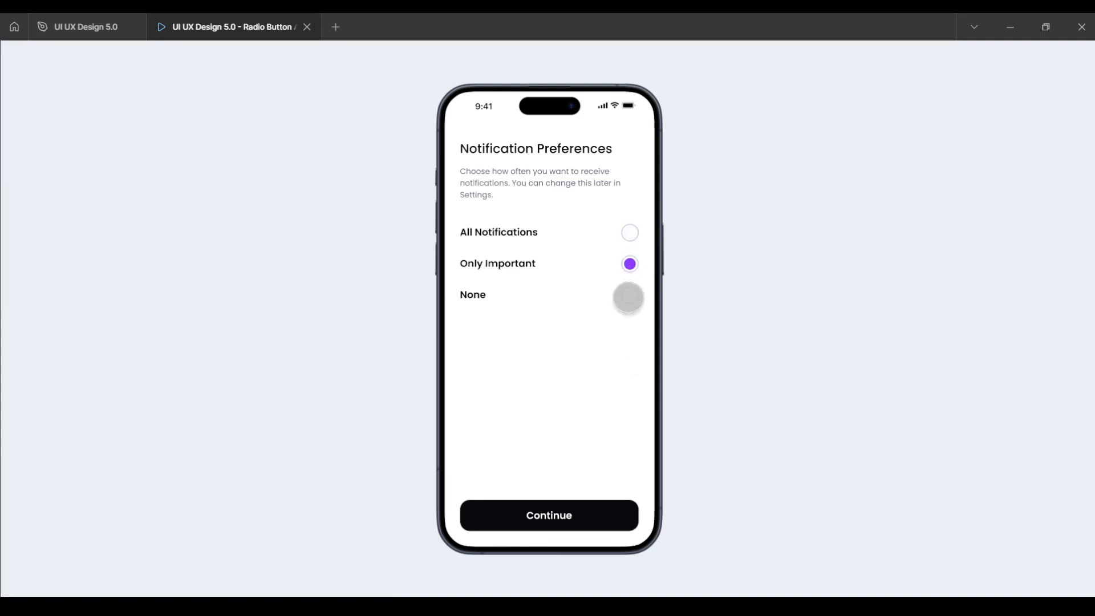
pyautogui.click(629, 294)
pyautogui.click(629, 263)
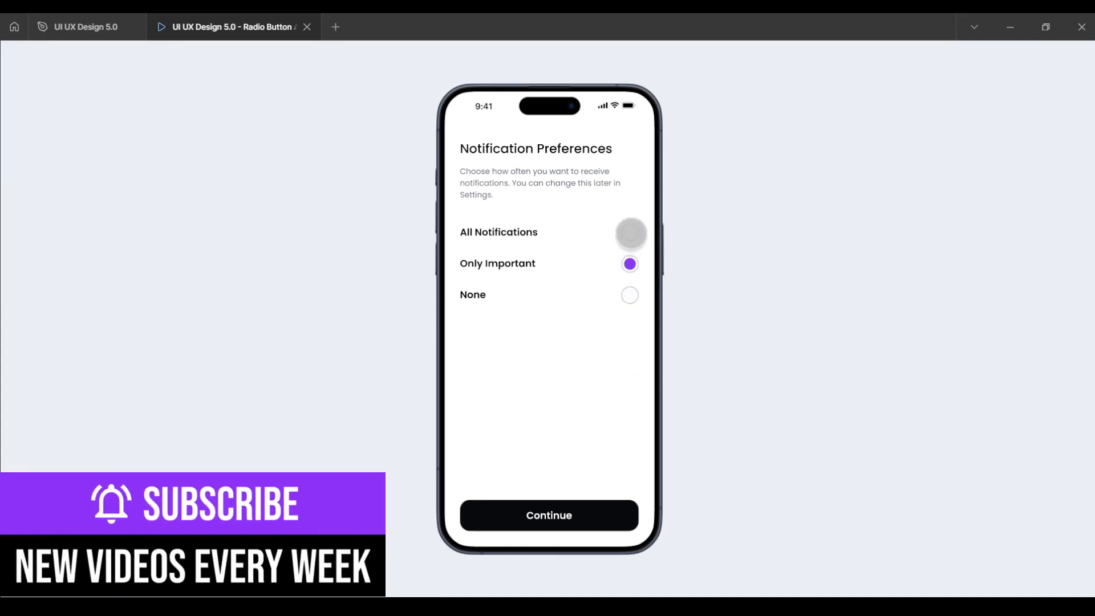
# Step: Keep tapping All Notifications, Only Important and None to confirm the filled radio follows each tap
pyautogui.click(630, 232)
pyautogui.click(629, 262)
pyautogui.click(630, 262)
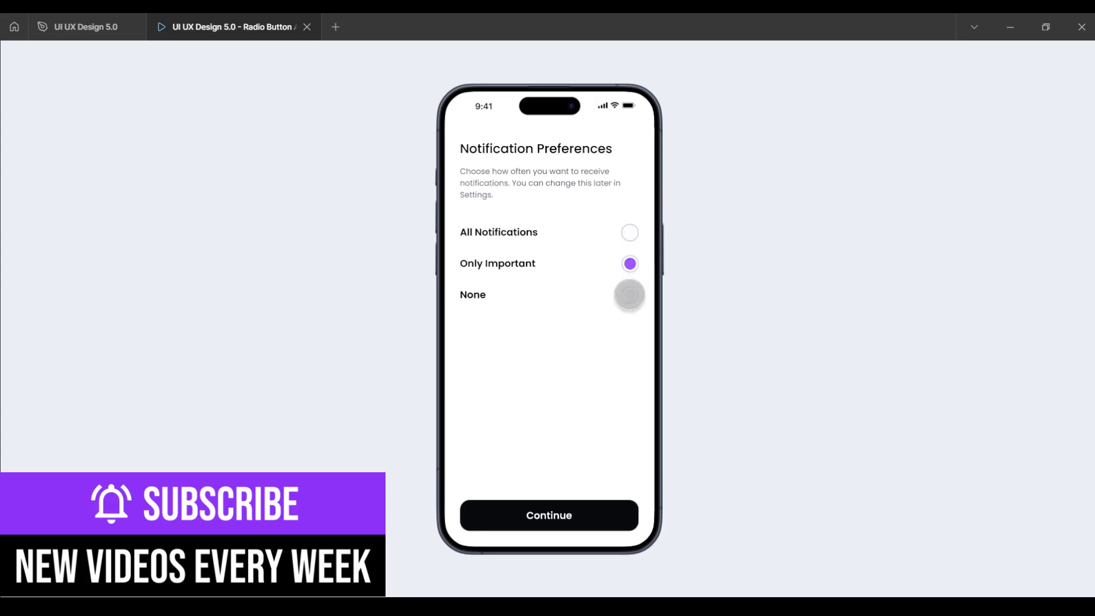
pyautogui.click(629, 294)
pyautogui.click(632, 262)
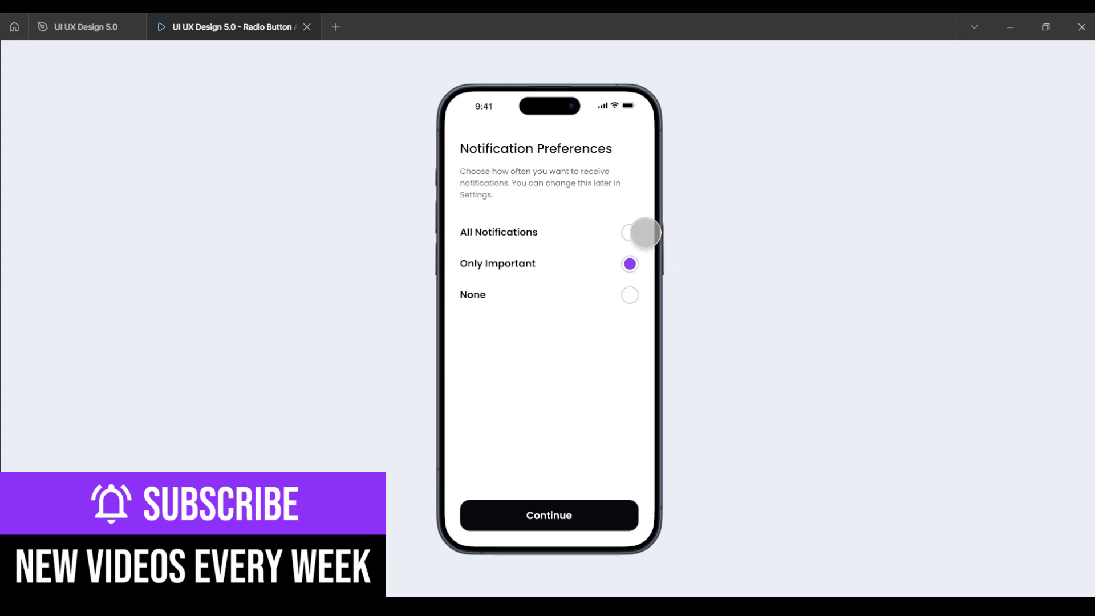
pyautogui.click(630, 232)
pyautogui.click(629, 294)
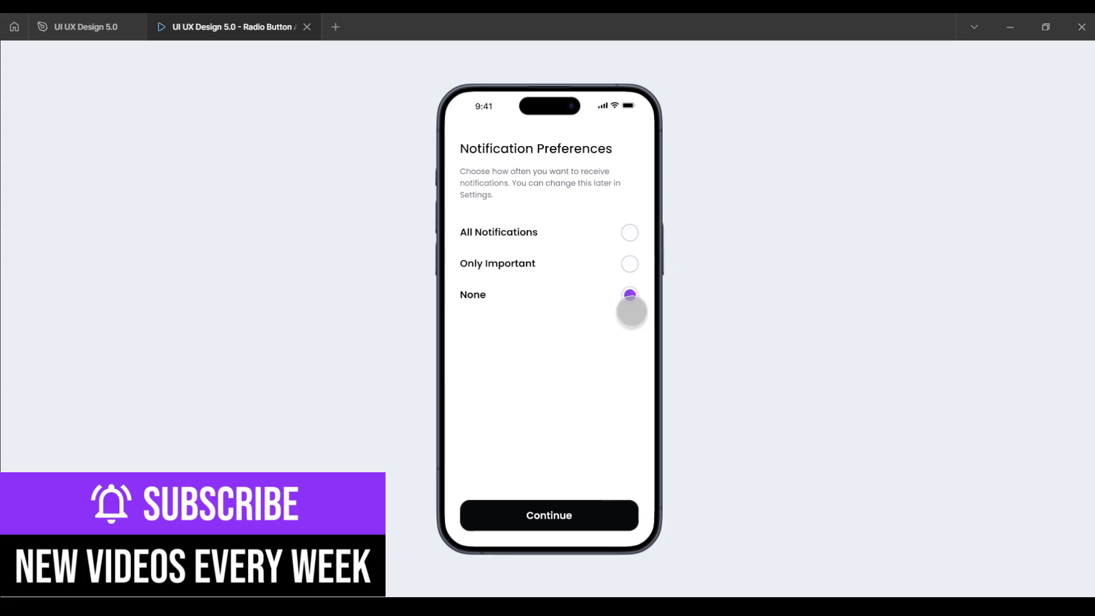
pyautogui.click(629, 232)
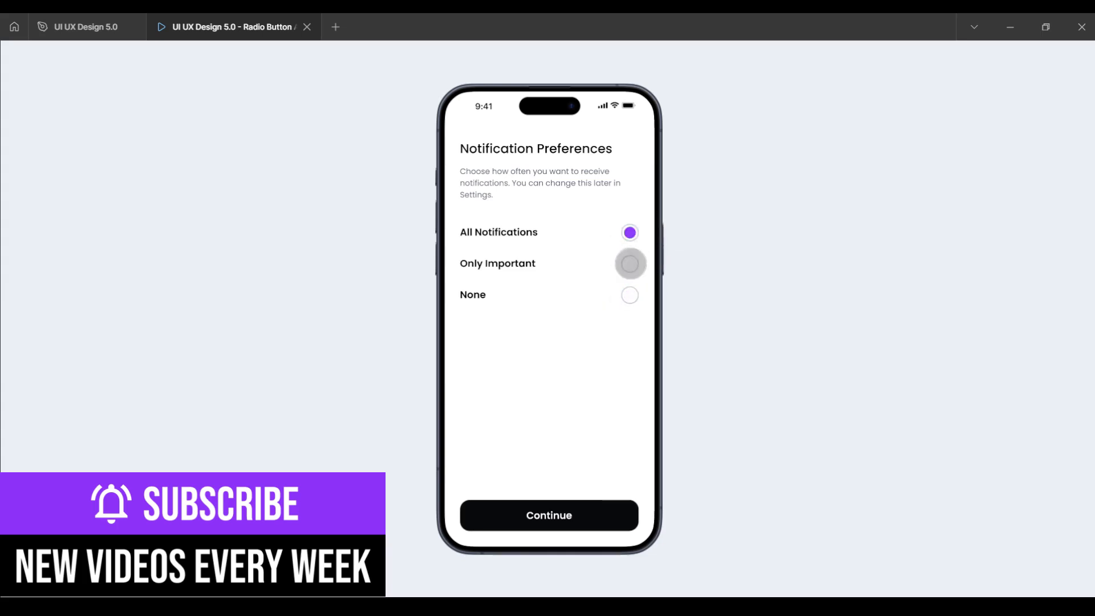
pyautogui.click(630, 263)
pyautogui.click(630, 296)
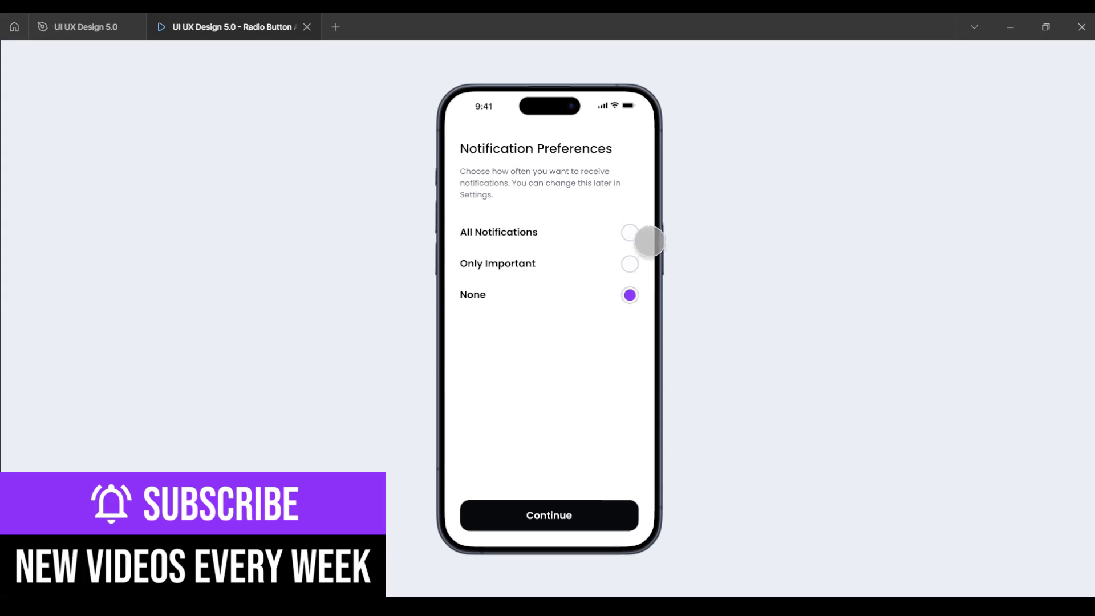
pyautogui.click(630, 233)
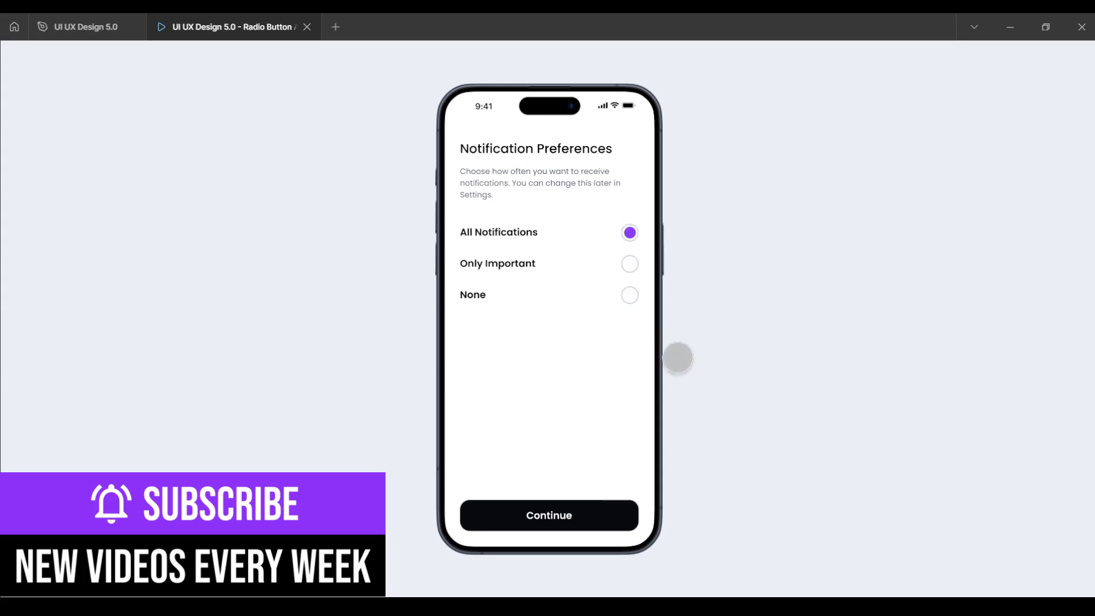